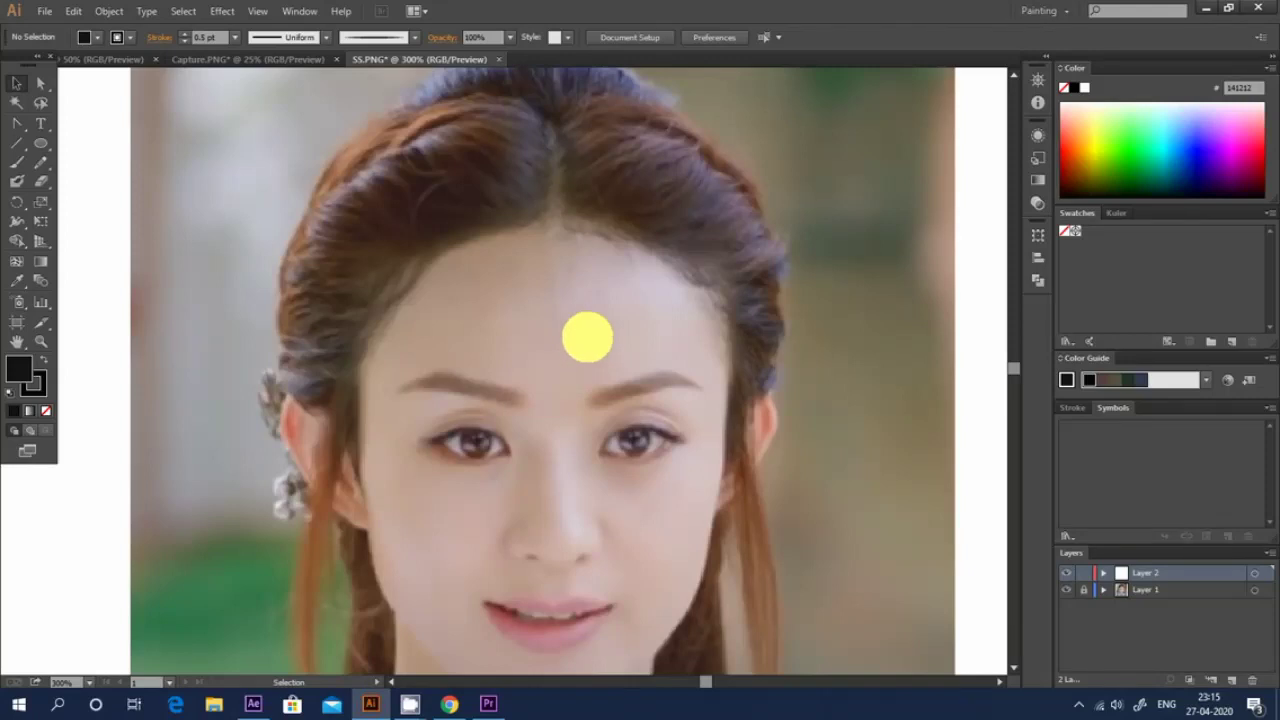
- Paint the right eyebrow and give it a solid black fill
{"action": "left_click", "coordinate": [20, 163]}
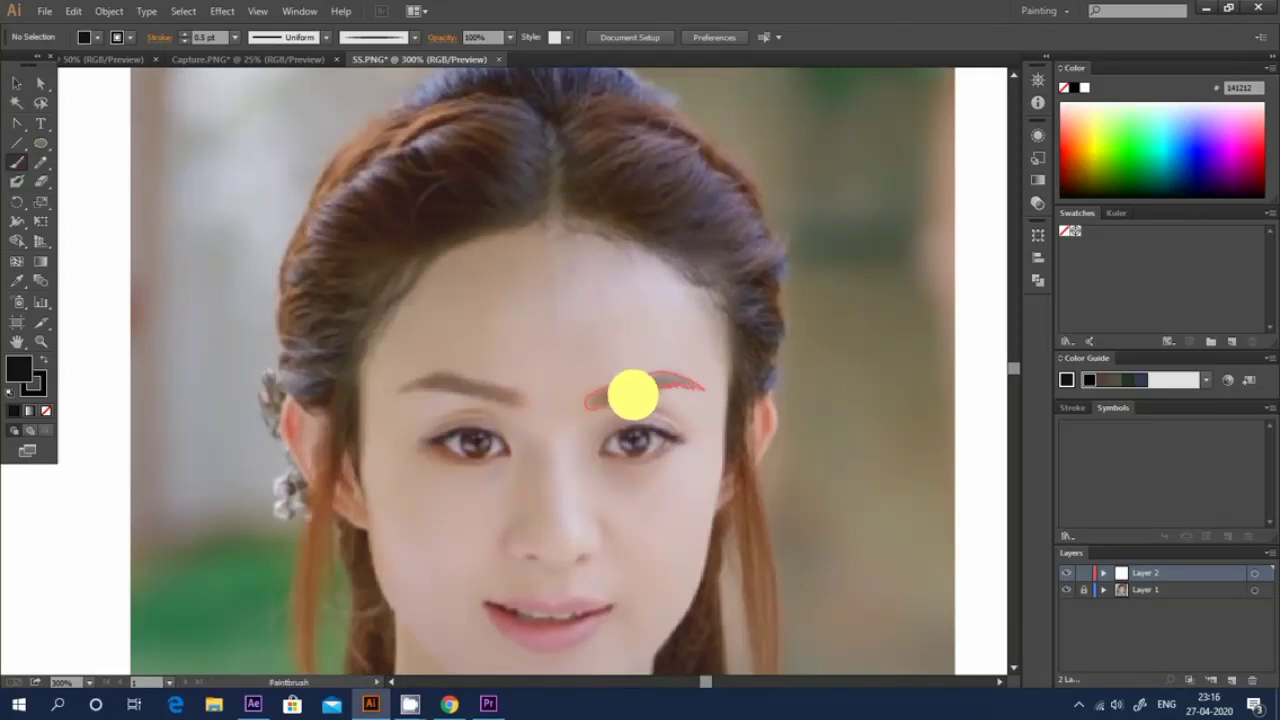
{"action": "key", "text": "v"}
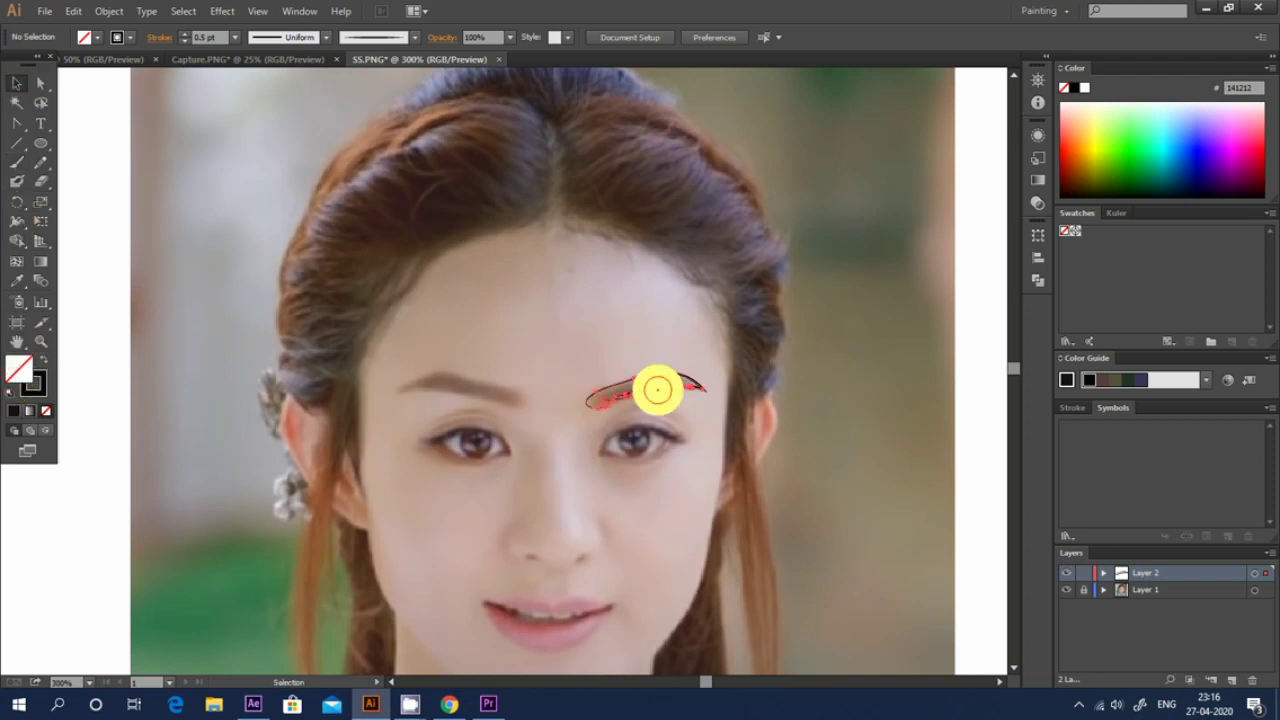
{"action": "left_click", "coordinate": [657, 386]}
{"action": "double_click", "coordinate": [20, 368]}
{"action": "left_click", "coordinate": [1115, 94]}
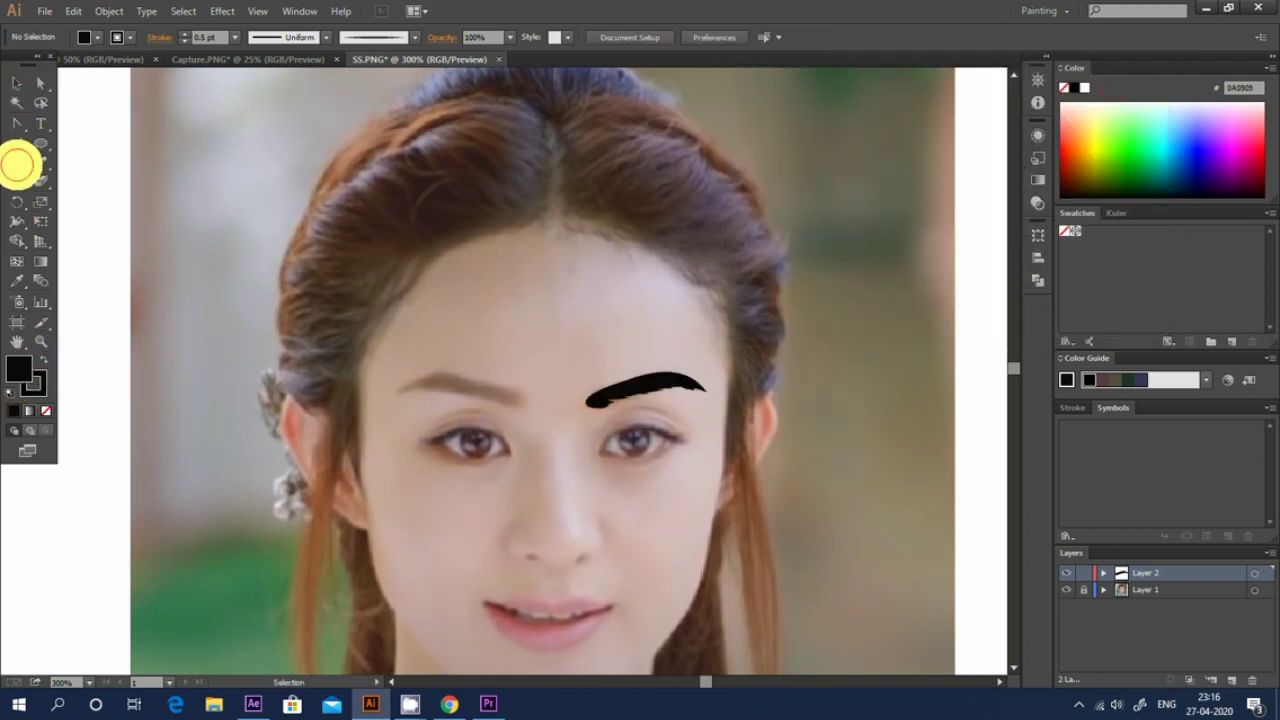
- Paint the left eyebrow, fill it solid black, and deselect it
{"action": "left_click", "coordinate": [20, 163]}
{"action": "scroll", "coordinate": [336, 148], "scroll_direction": "down", "scroll_amount": 2}
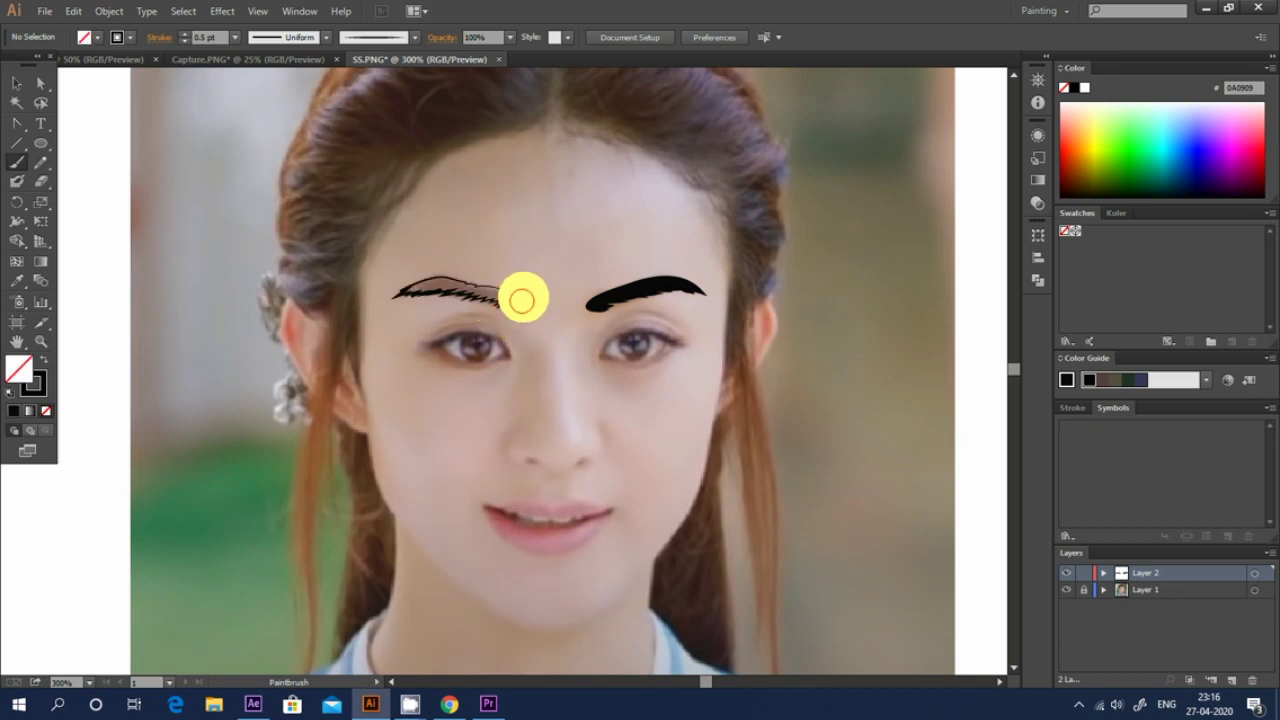
{"action": "key", "text": "v"}
{"action": "left_click", "coordinate": [397, 290]}
{"action": "double_click", "coordinate": [20, 365]}
{"action": "left_click", "coordinate": [1115, 94]}
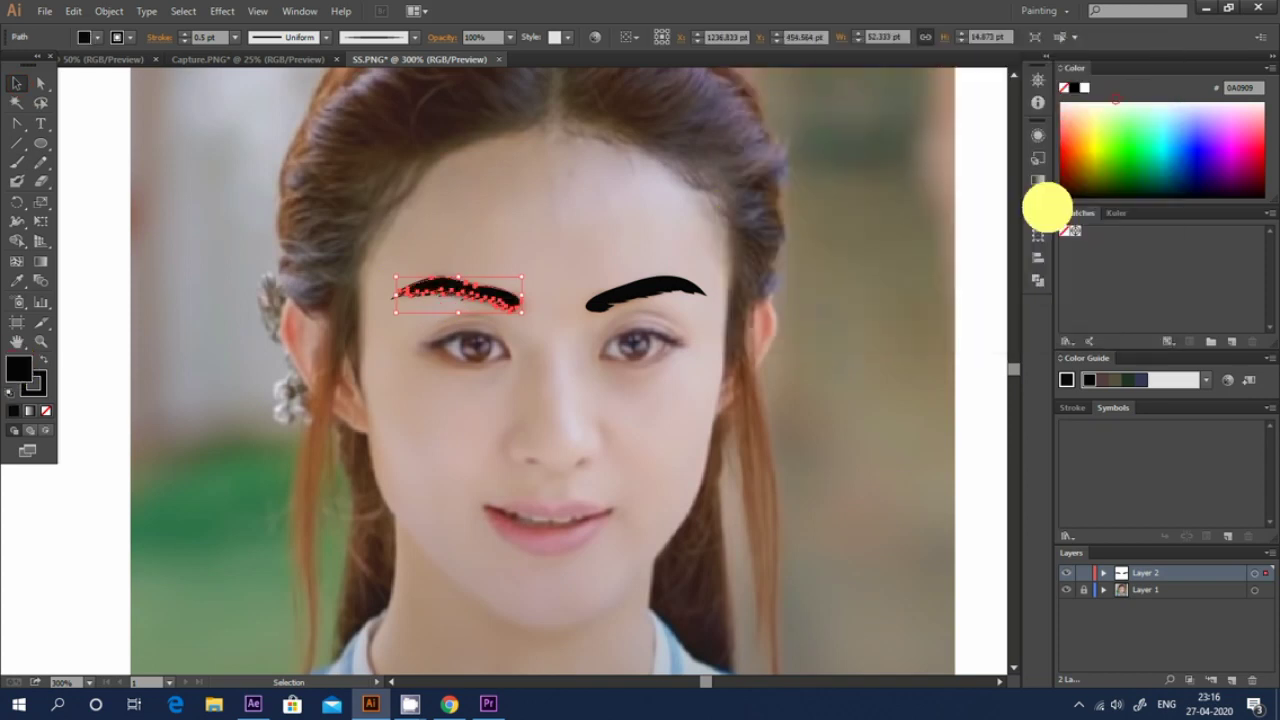
{"action": "left_click", "coordinate": [808, 348]}
{"action": "left_click", "coordinate": [20, 163]}
{"action": "scroll", "coordinate": [274, 274], "scroll_direction": "down", "scroll_amount": 1}
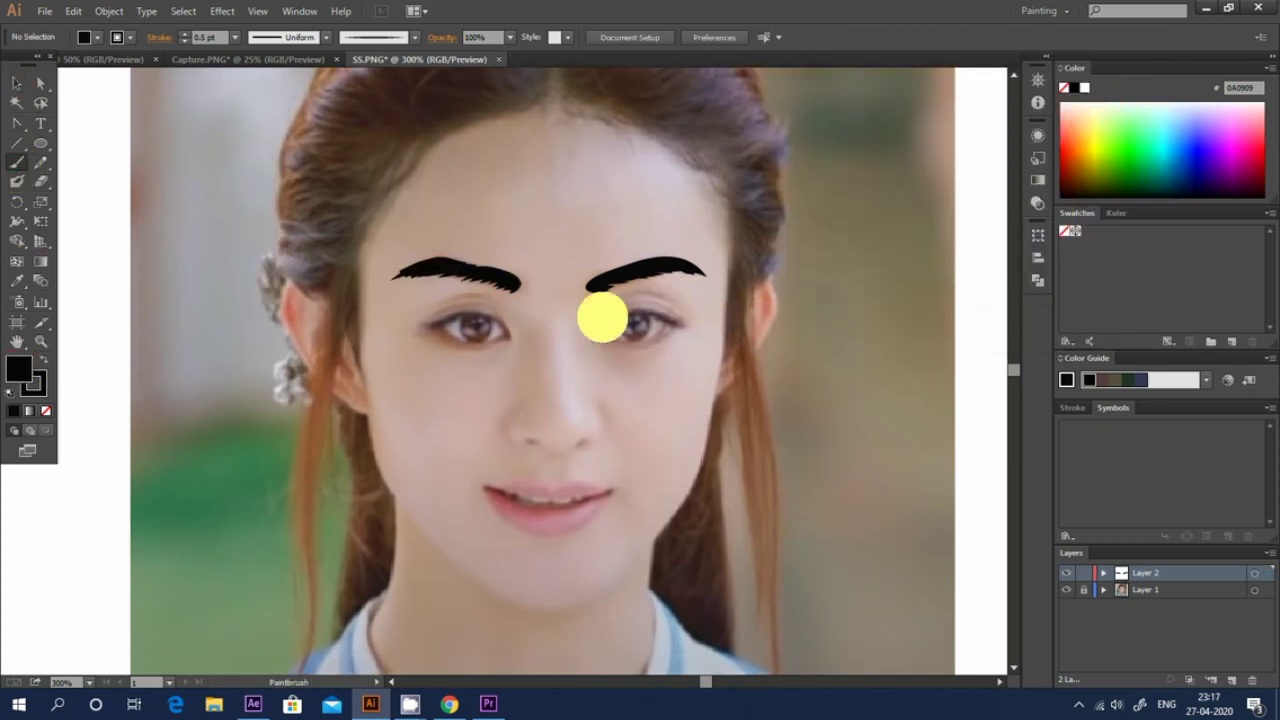
- Brush the upper eyelid lines and lower lids on both eyes, plus the right iris outline
{"action": "left_click_drag", "start_coordinate": [622, 298], "coordinate": [690, 314]}
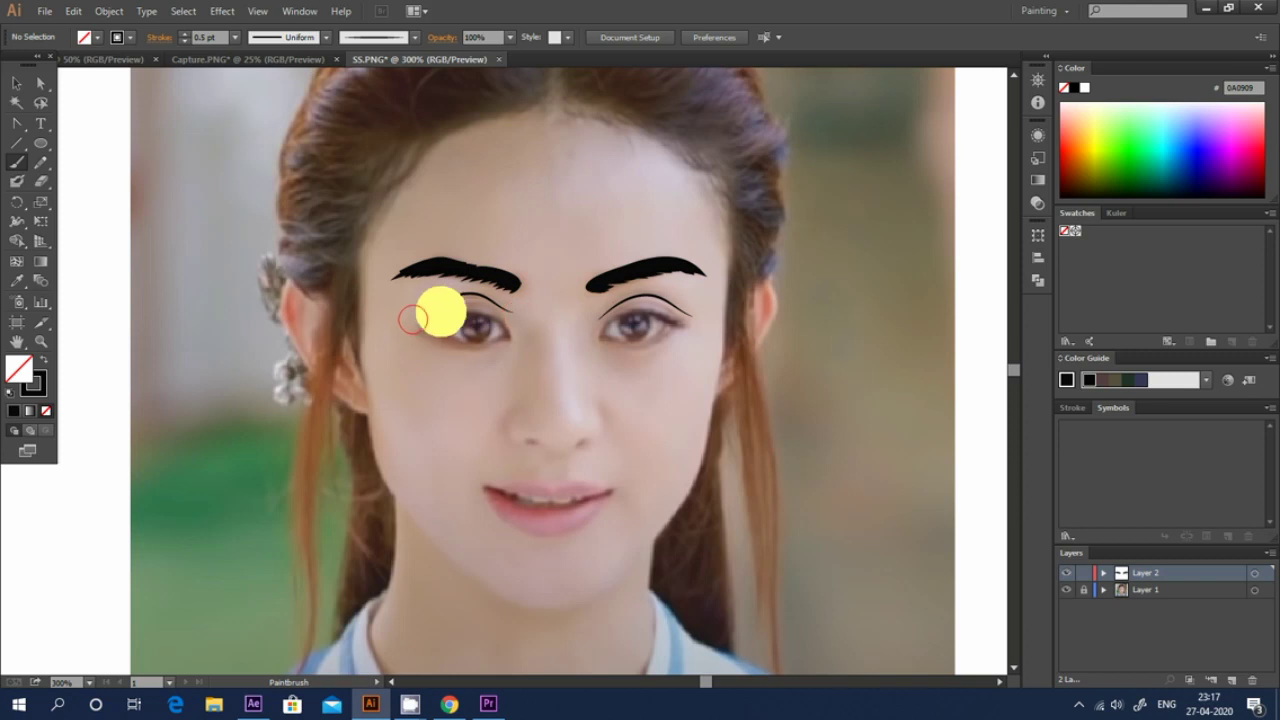
{"action": "left_click_drag", "start_coordinate": [424, 316], "coordinate": [512, 305]}
{"action": "left_click_drag", "start_coordinate": [618, 298], "coordinate": [692, 316]}
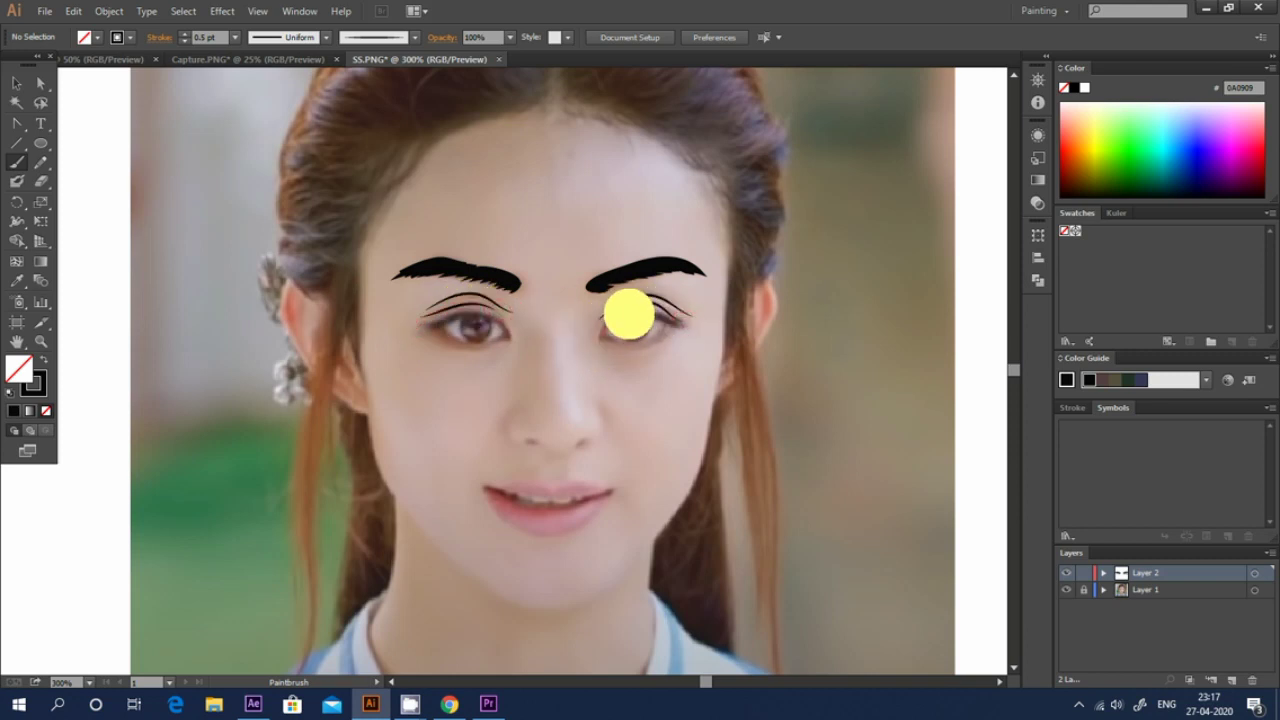
{"action": "left_click_drag", "start_coordinate": [599, 339], "coordinate": [600, 336]}
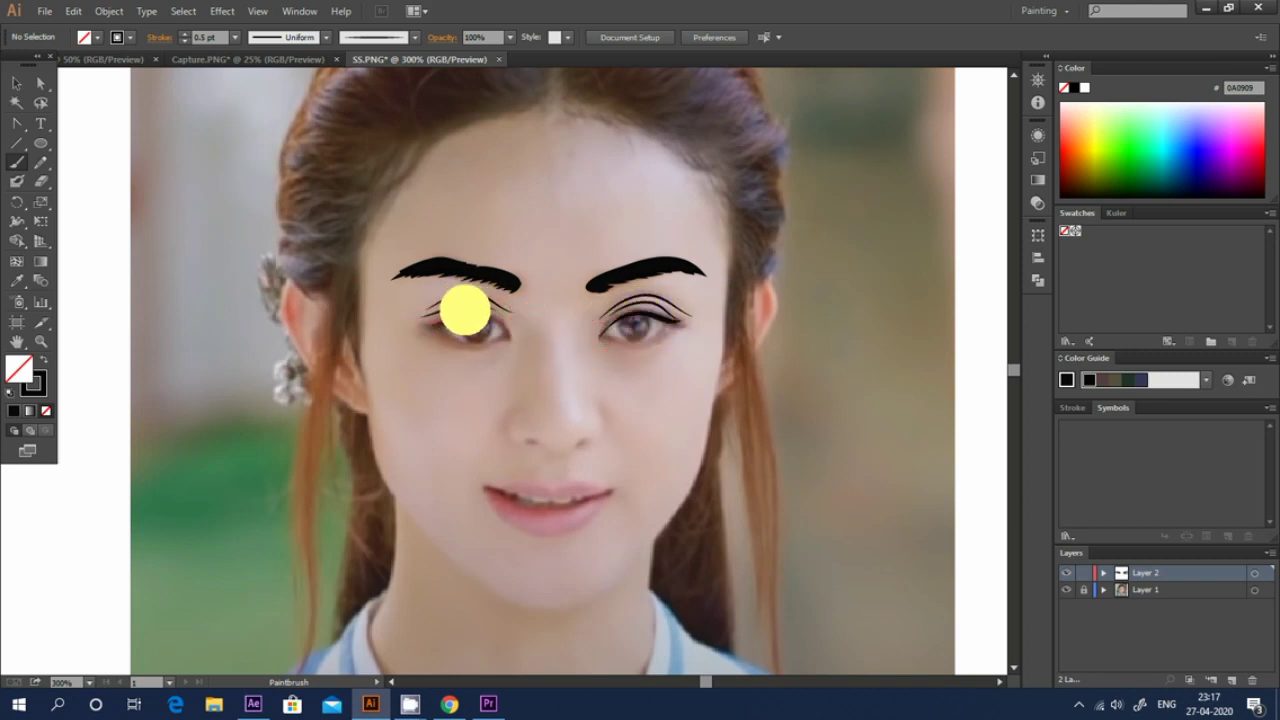
{"action": "left_click_drag", "start_coordinate": [506, 330], "coordinate": [421, 324]}
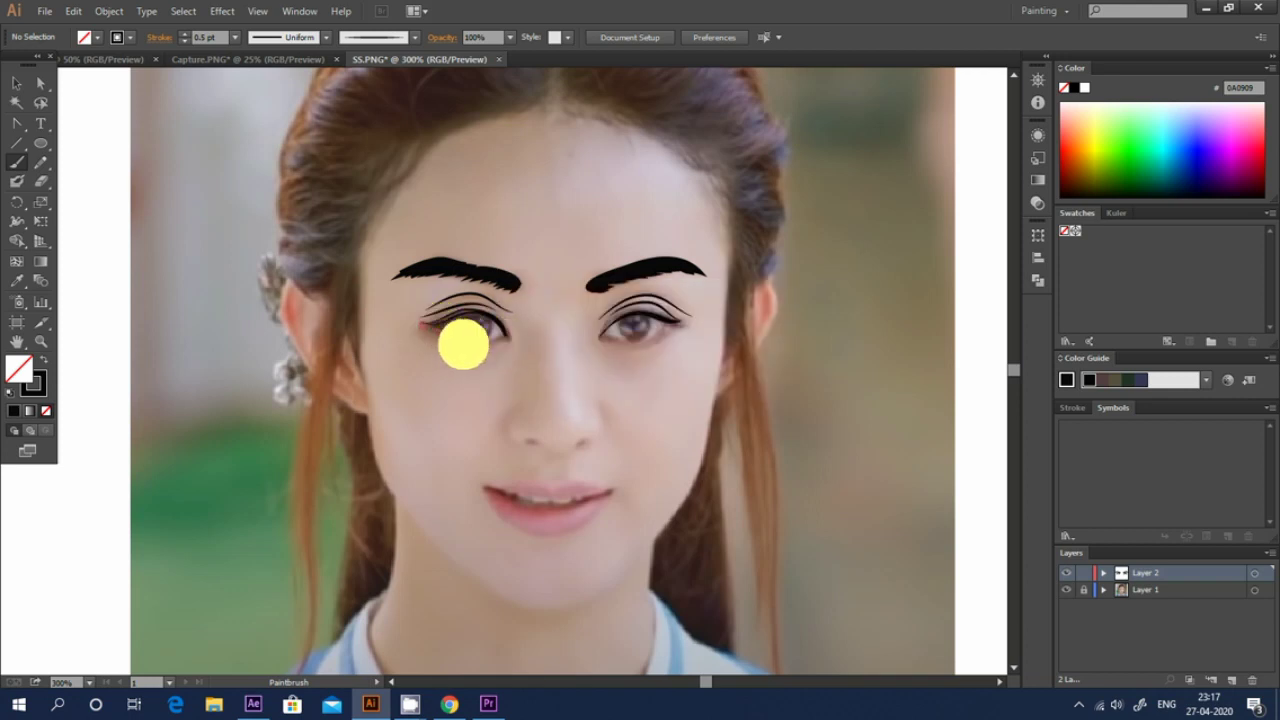
{"action": "left_click_drag", "start_coordinate": [632, 341], "coordinate": [630, 318]}
- Zoom in on the eyes and circle both irises with brush strokes
{"action": "left_click", "coordinate": [18, 88]}
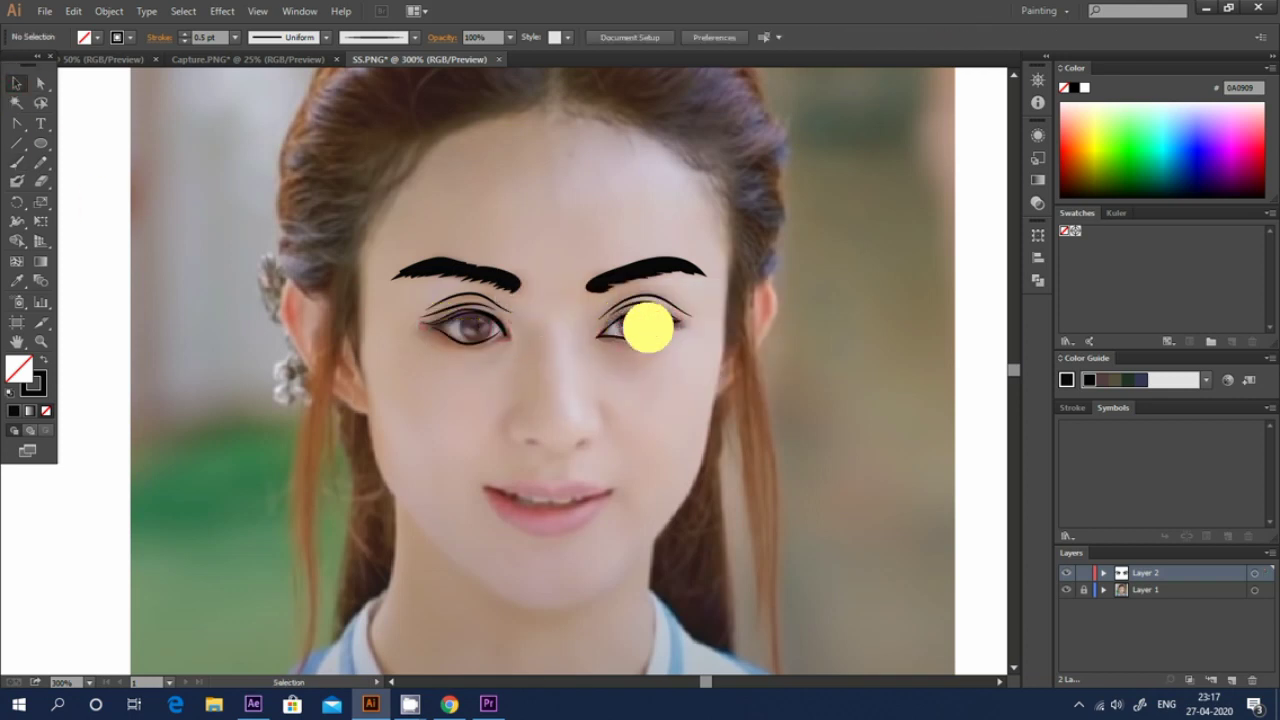
{"action": "key", "text": "ctrl+plus"}
{"action": "key", "text": "ctrl+plus"}
{"action": "key", "text": "ctrl+plus"}
{"action": "left_click", "coordinate": [18, 162]}
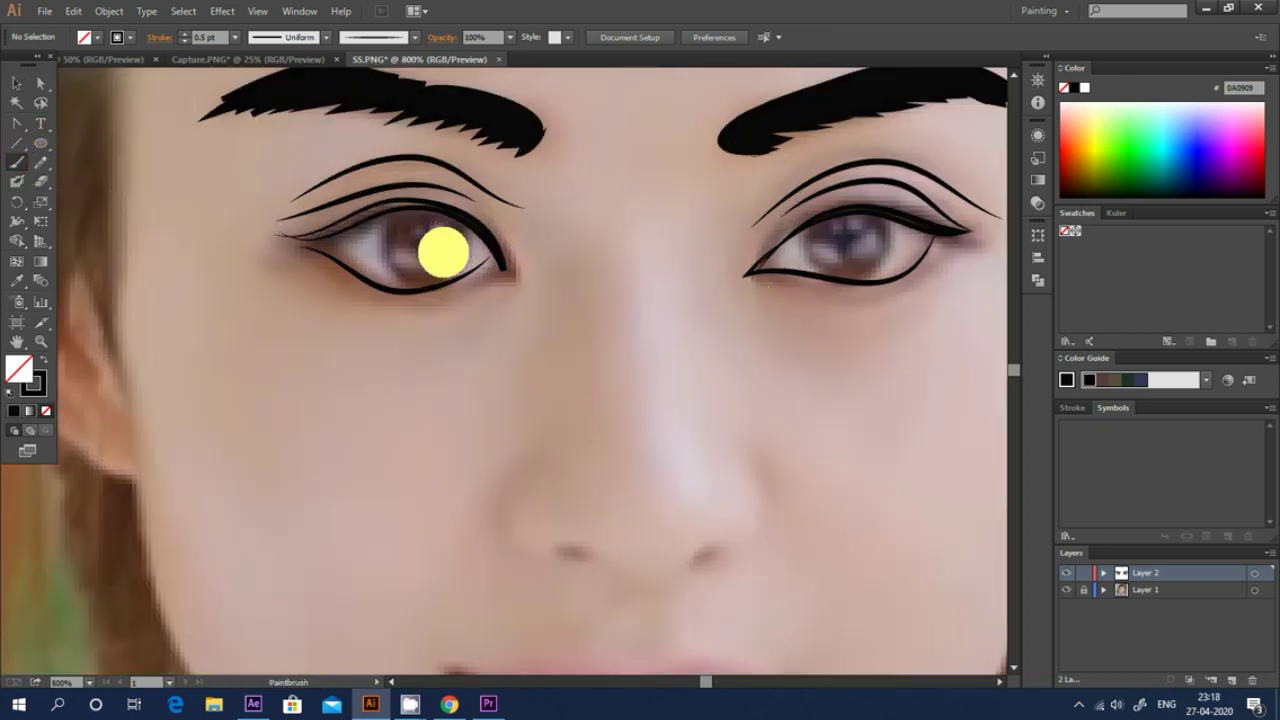
{"action": "left_click_drag", "start_coordinate": [405, 208], "coordinate": [426, 283]}
{"action": "left_click_drag", "start_coordinate": [469, 221], "coordinate": [450, 210]}
{"action": "left_click_drag", "start_coordinate": [817, 211], "coordinate": [885, 213]}
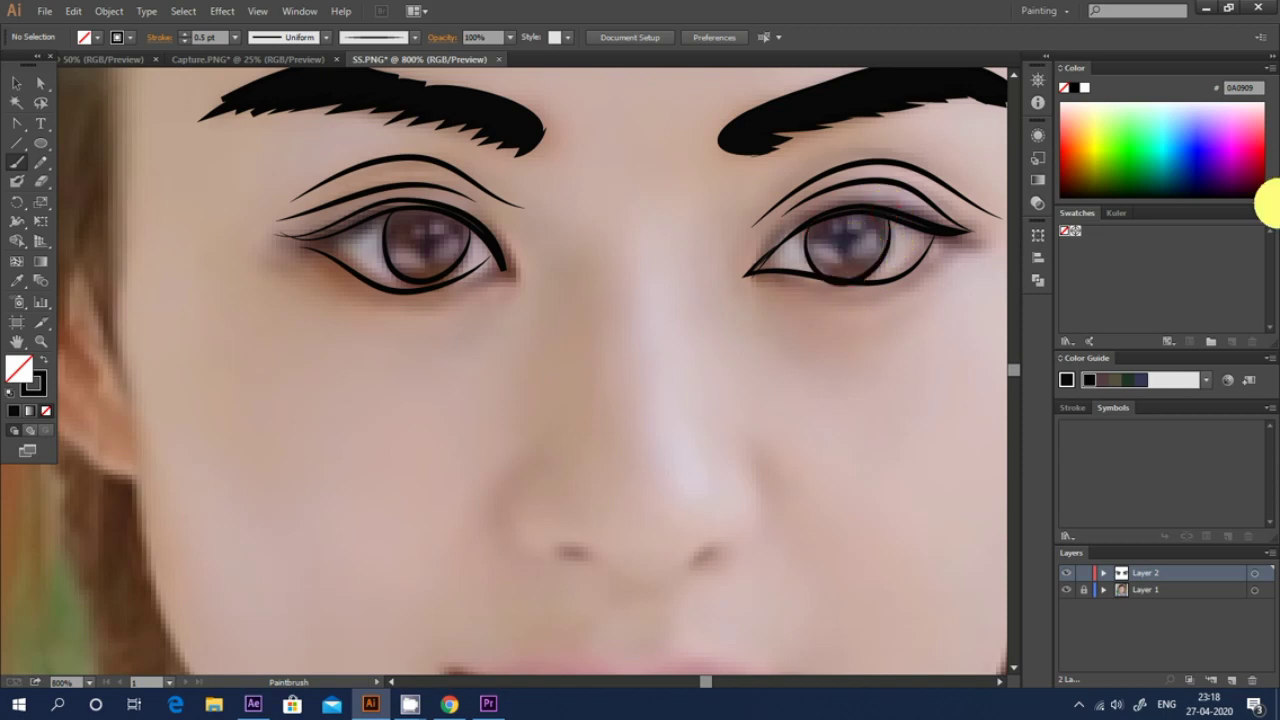
{"action": "scroll", "coordinate": [356, 323], "scroll_direction": "down", "scroll_amount": 2}
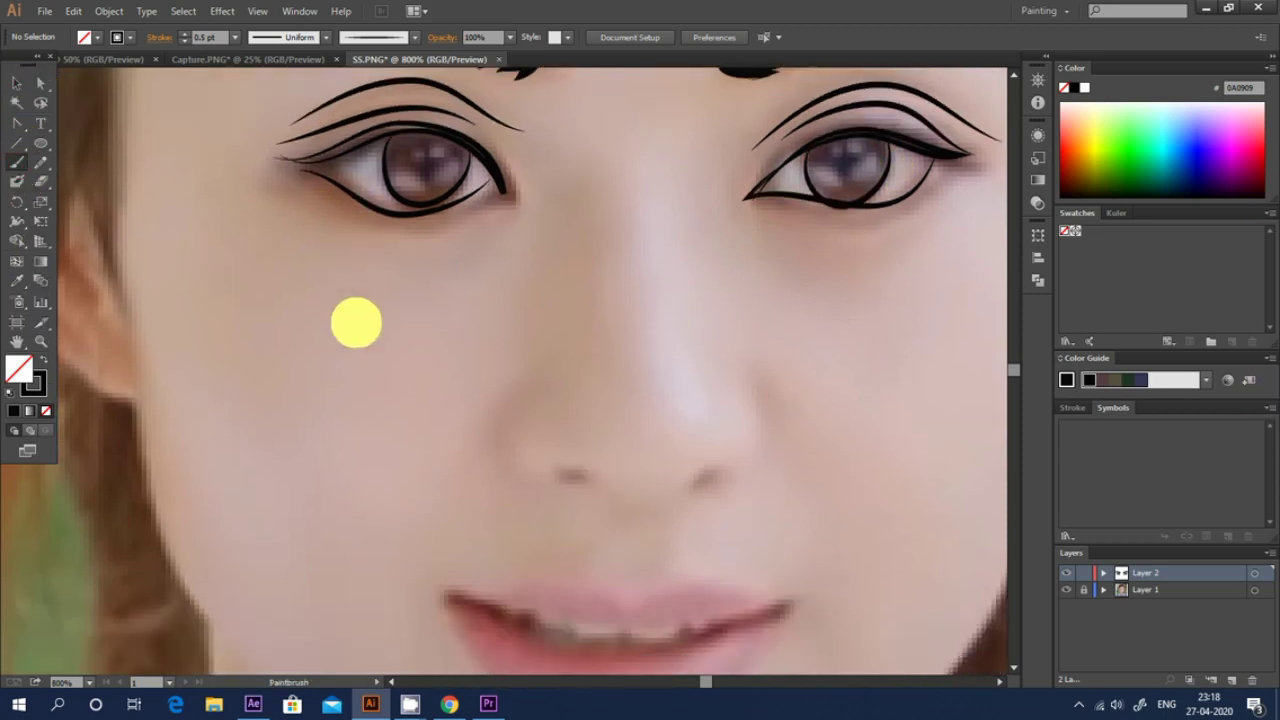
- Brush the left nose side, the nose tip with right nostril loop, and the right nostril curve
{"action": "scroll", "coordinate": [634, 347], "scroll_direction": "down", "scroll_amount": 3}
{"action": "left_click_drag", "start_coordinate": [565, 247], "coordinate": [537, 378]}
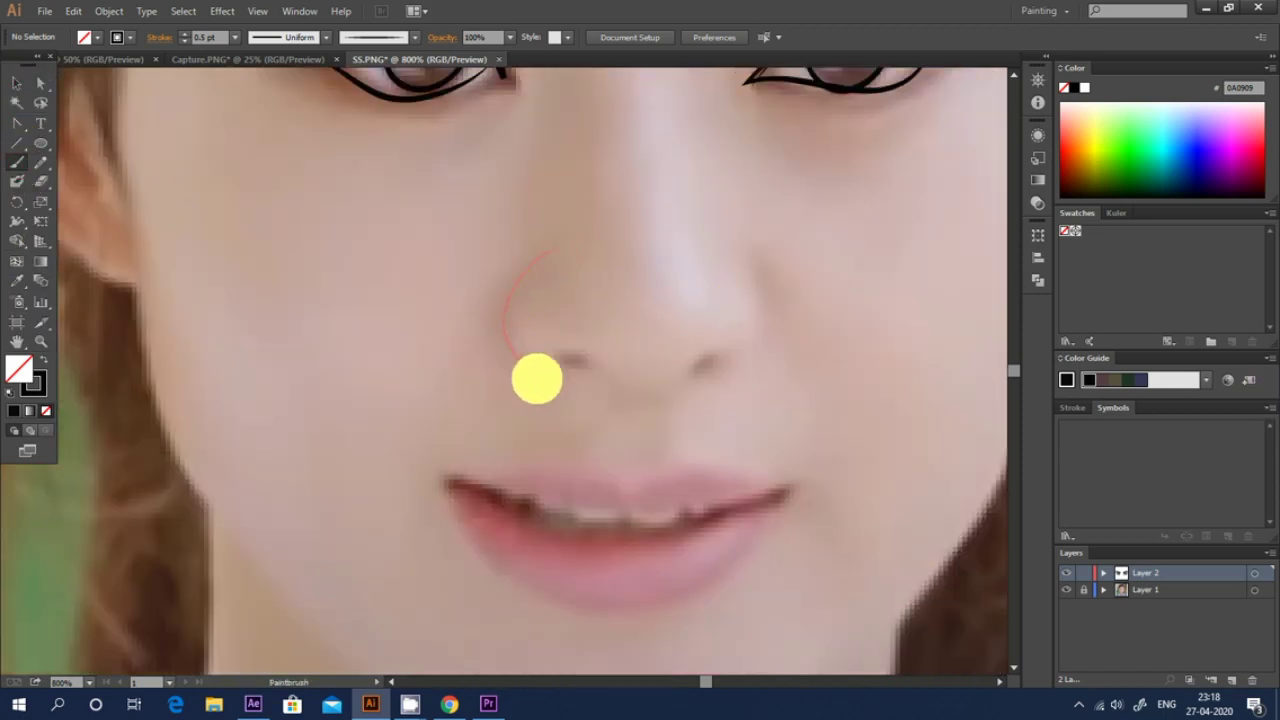
{"action": "left_click_drag", "start_coordinate": [612, 368], "coordinate": [700, 371]}
{"action": "mouse_move", "coordinate": [722, 250]}
{"action": "left_mouse_down"}
{"action": "mouse_move", "coordinate": [757, 337]}
{"action": "mouse_move", "coordinate": [708, 378]}
{"action": "left_mouse_up"}
- Delete the faulty left nostril loops, then start tracing the upper lip
{"action": "left_click", "coordinate": [17, 83]}
{"action": "left_click", "coordinate": [603, 365]}
{"action": "key", "text": "Delete"}
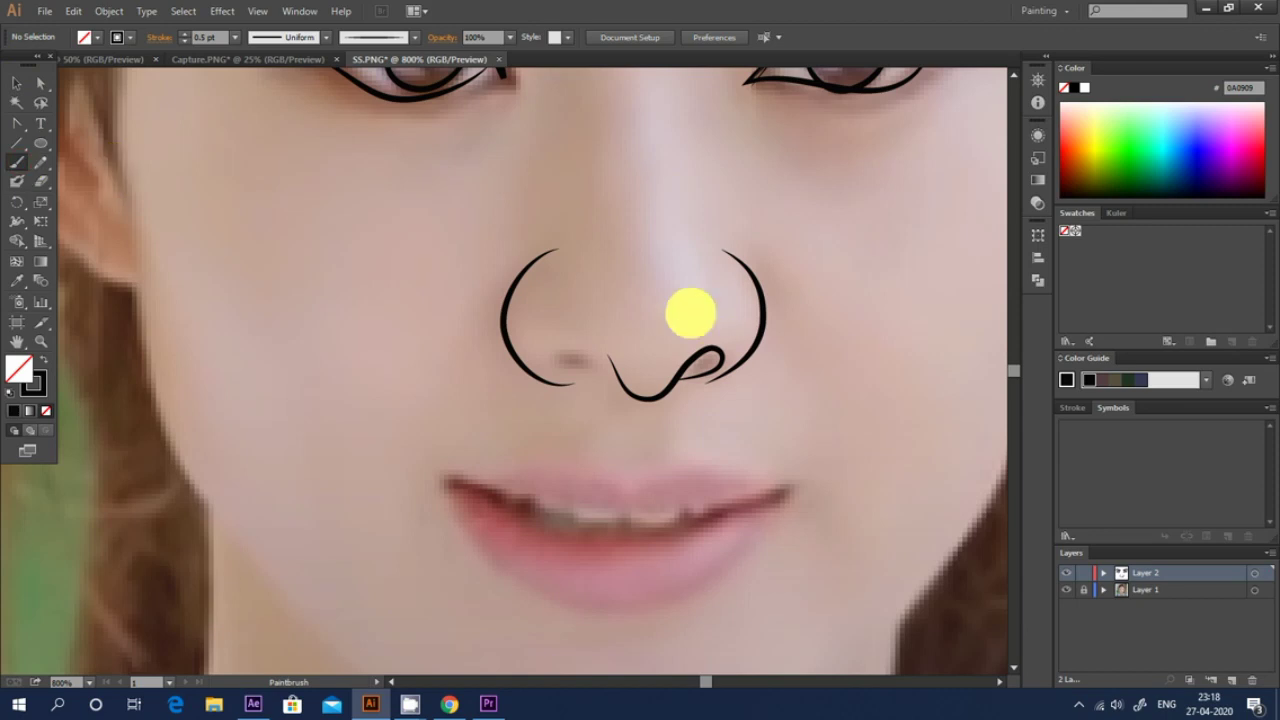
{"action": "left_click_drag", "start_coordinate": [597, 363], "coordinate": [636, 368]}
{"action": "left_click", "coordinate": [571, 349]}
{"action": "key", "text": "Delete"}
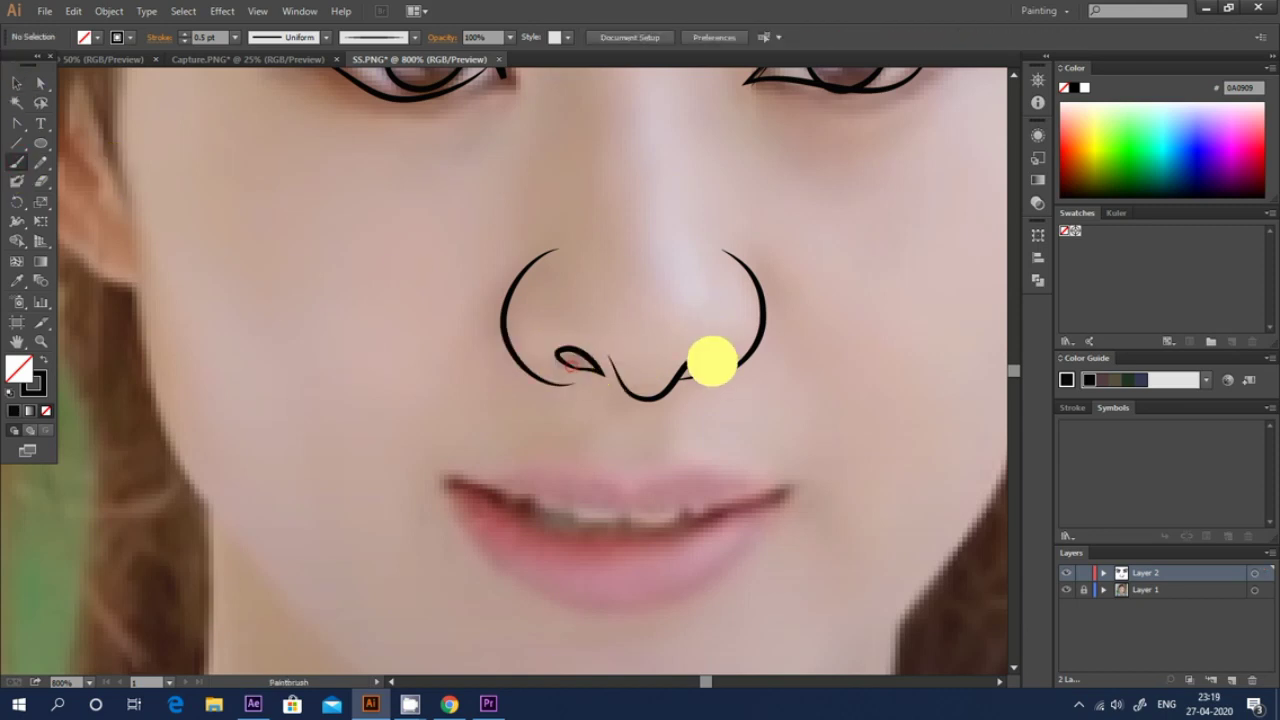
{"action": "scroll", "coordinate": [420, 472], "scroll_direction": "down", "scroll_amount": 3}
{"action": "left_click_drag", "start_coordinate": [424, 338], "coordinate": [585, 339]}
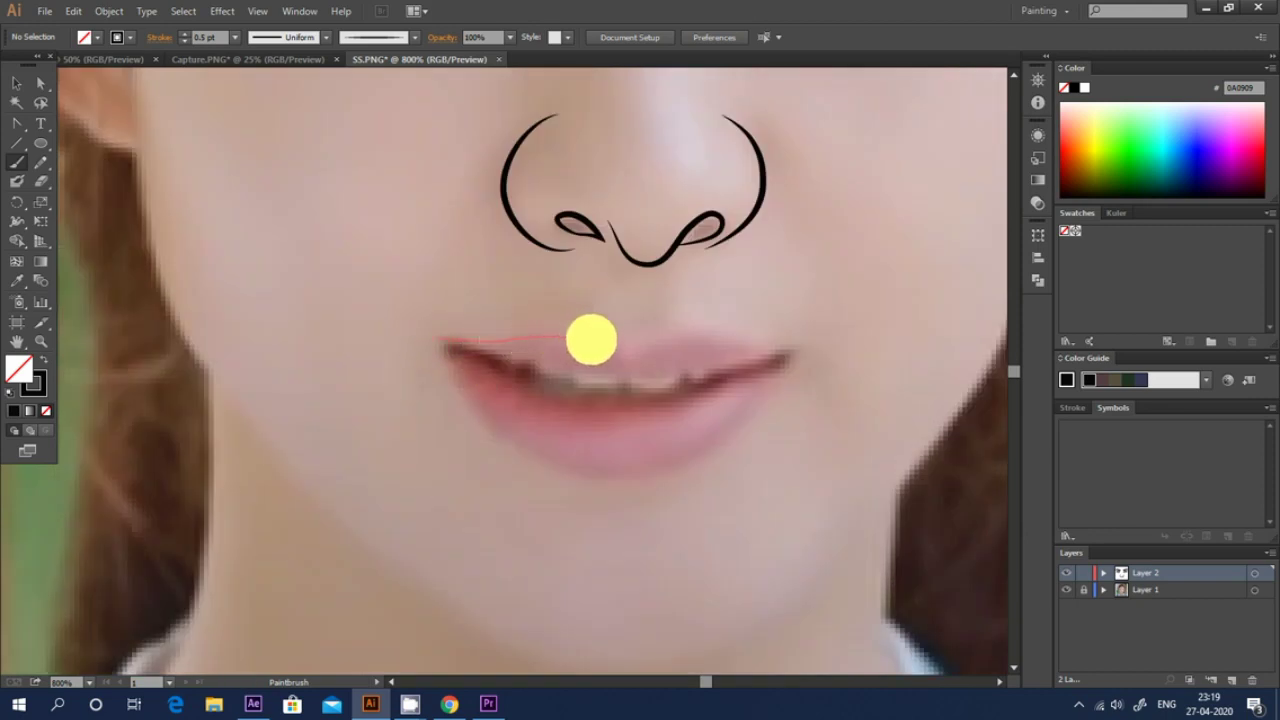
- Brush the upper lip and teeth line, and delete the first lower-lip stroke
{"action": "mouse_move", "coordinate": [663, 338]}
{"action": "left_mouse_down"}
{"action": "mouse_move", "coordinate": [445, 340]}
{"action": "mouse_move", "coordinate": [531, 365]}
{"action": "left_mouse_up"}
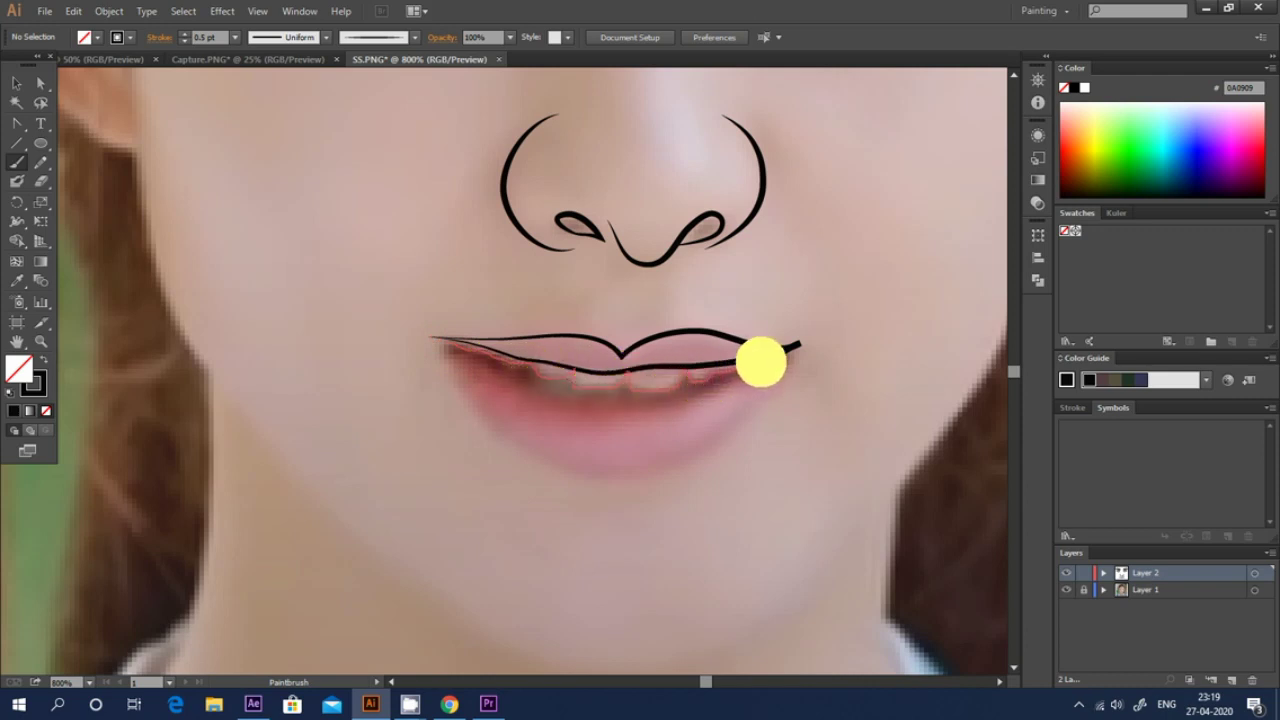
{"action": "left_click_drag", "start_coordinate": [757, 363], "coordinate": [770, 358]}
{"action": "left_click_drag", "start_coordinate": [451, 346], "coordinate": [797, 358]}
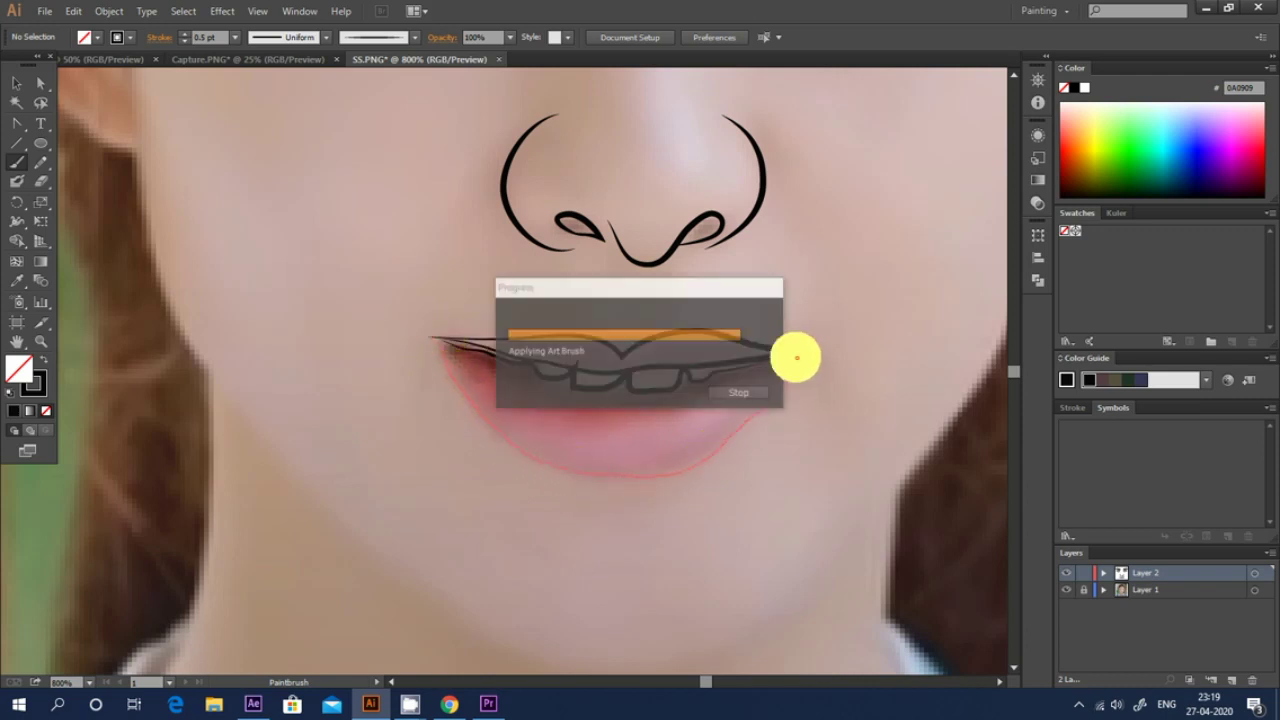
{"action": "left_click", "coordinate": [17, 81]}
{"action": "left_click", "coordinate": [673, 463]}
{"action": "key", "text": "Delete"}
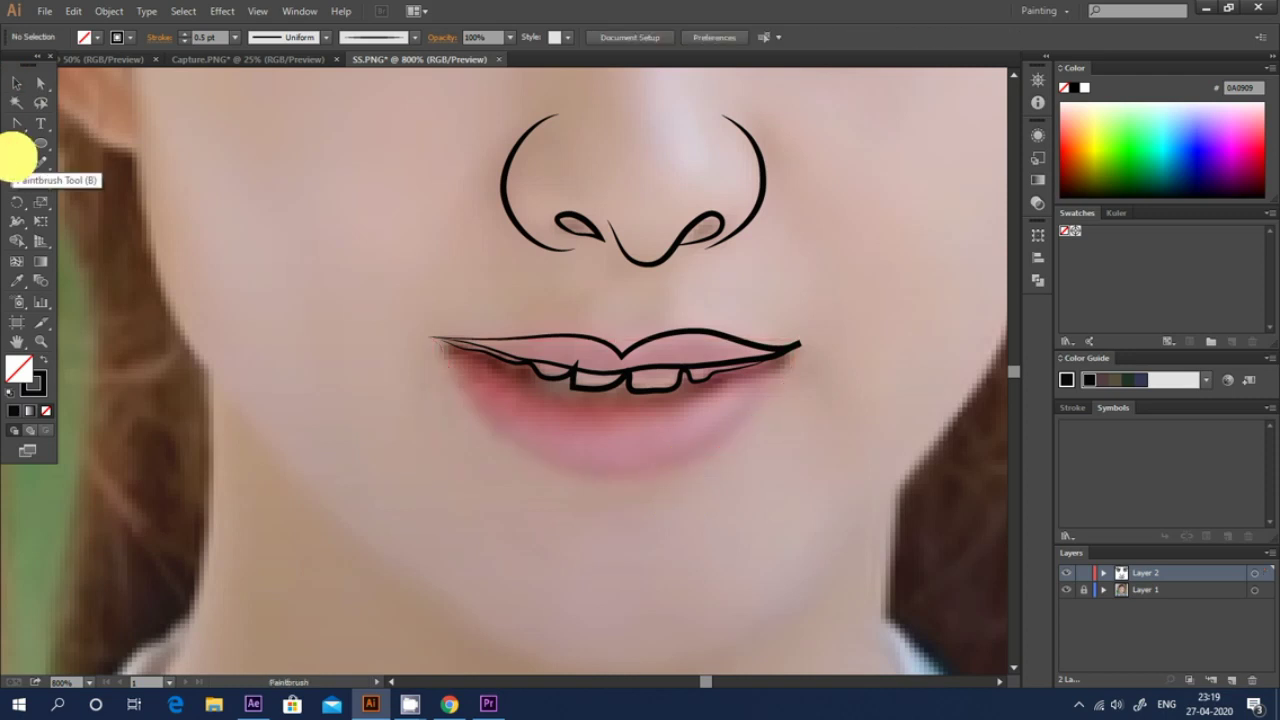
- Redraw the lower lip and add small detail marks near the teeth and lips
{"action": "left_click", "coordinate": [17, 160]}
{"action": "scroll", "coordinate": [486, 266], "scroll_direction": "down", "scroll_amount": 3}
{"action": "scroll", "coordinate": [470, 220], "scroll_direction": "down", "scroll_amount": 1}
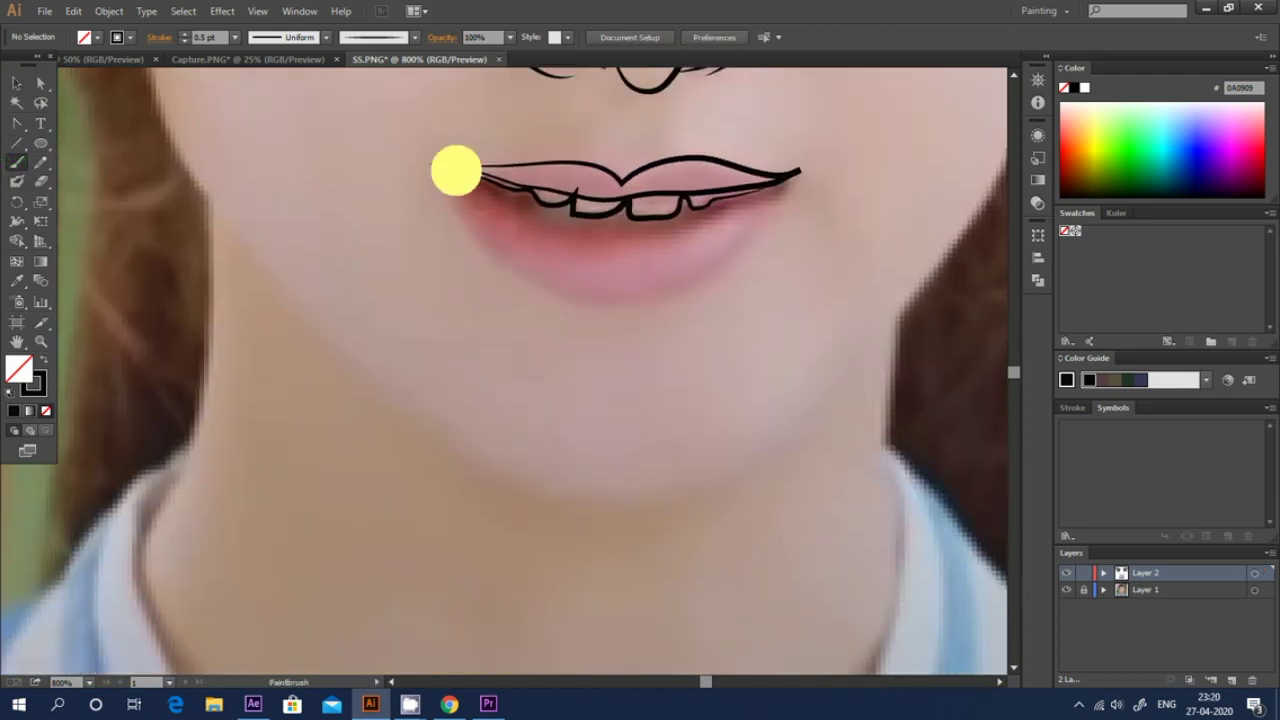
{"action": "left_click_drag", "start_coordinate": [426, 164], "coordinate": [797, 172]}
{"action": "left_click_drag", "start_coordinate": [545, 214], "coordinate": [680, 228]}
{"action": "left_click_drag", "start_coordinate": [530, 273], "coordinate": [545, 282]}
{"action": "left_click", "coordinate": [601, 298]}
{"action": "scroll", "coordinate": [640, 293], "scroll_direction": "down", "scroll_amount": 2}
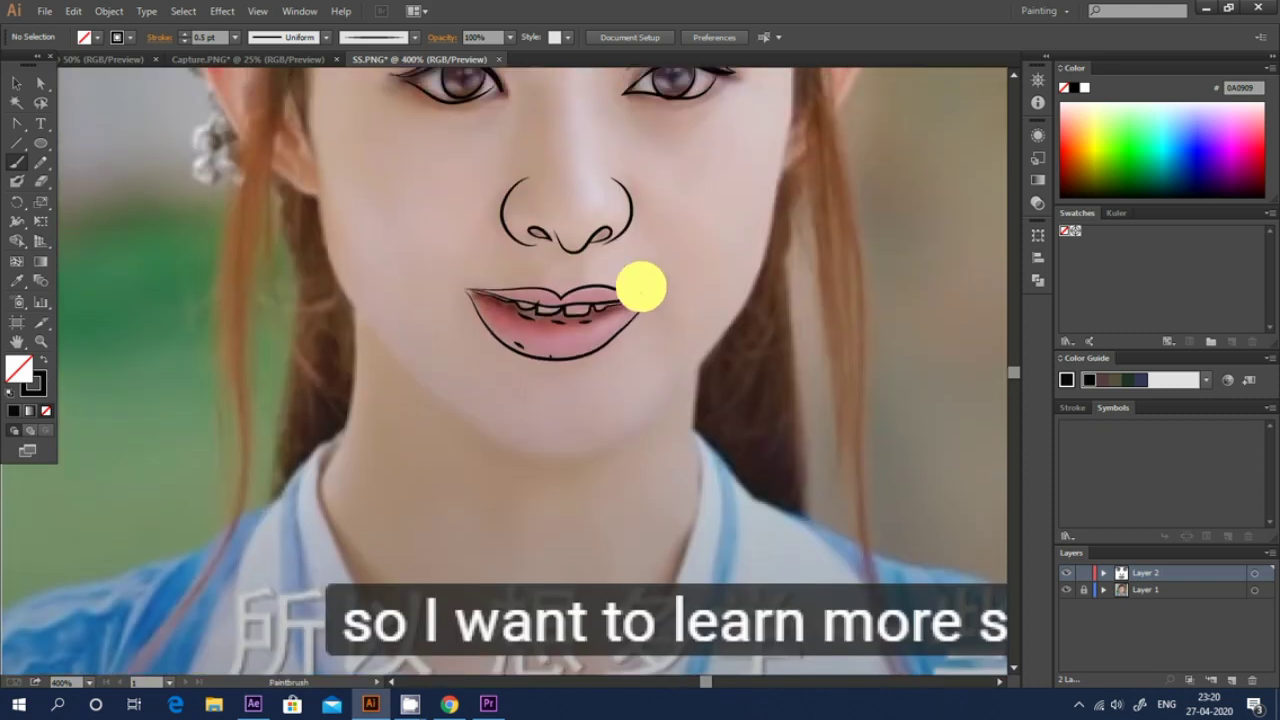
- Trace the hair outline to the parting and add curved strand lines beside it
{"action": "scroll", "coordinate": [1071, 586], "scroll_direction": "up", "scroll_amount": 1}
{"action": "scroll", "coordinate": [865, 490], "scroll_direction": "up", "scroll_amount": 4}
{"action": "scroll", "coordinate": [865, 490], "scroll_direction": "up", "scroll_amount": 5}
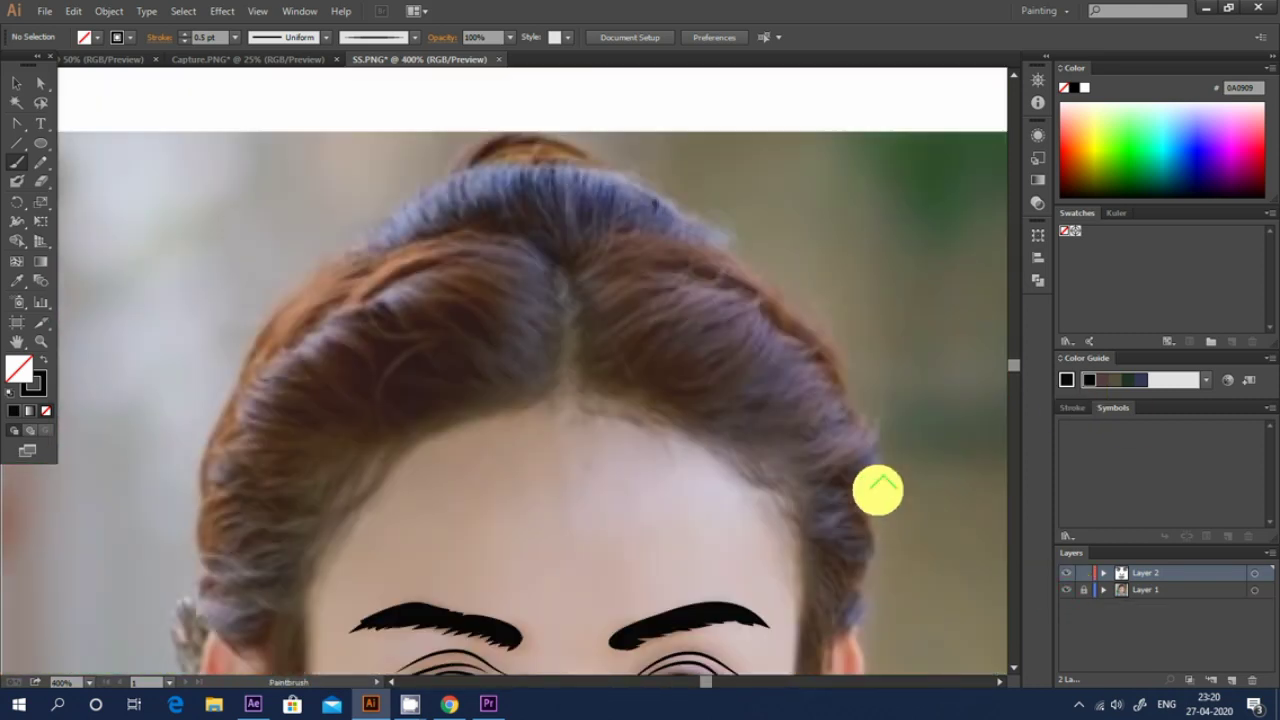
{"action": "mouse_move", "coordinate": [530, 404]}
{"action": "left_mouse_down"}
{"action": "mouse_move", "coordinate": [551, 391]}
{"action": "mouse_move", "coordinate": [550, 262]}
{"action": "mouse_move", "coordinate": [349, 249]}
{"action": "mouse_move", "coordinate": [229, 409]}
{"action": "mouse_move", "coordinate": [200, 591]}
{"action": "mouse_move", "coordinate": [256, 655]}
{"action": "left_mouse_up"}
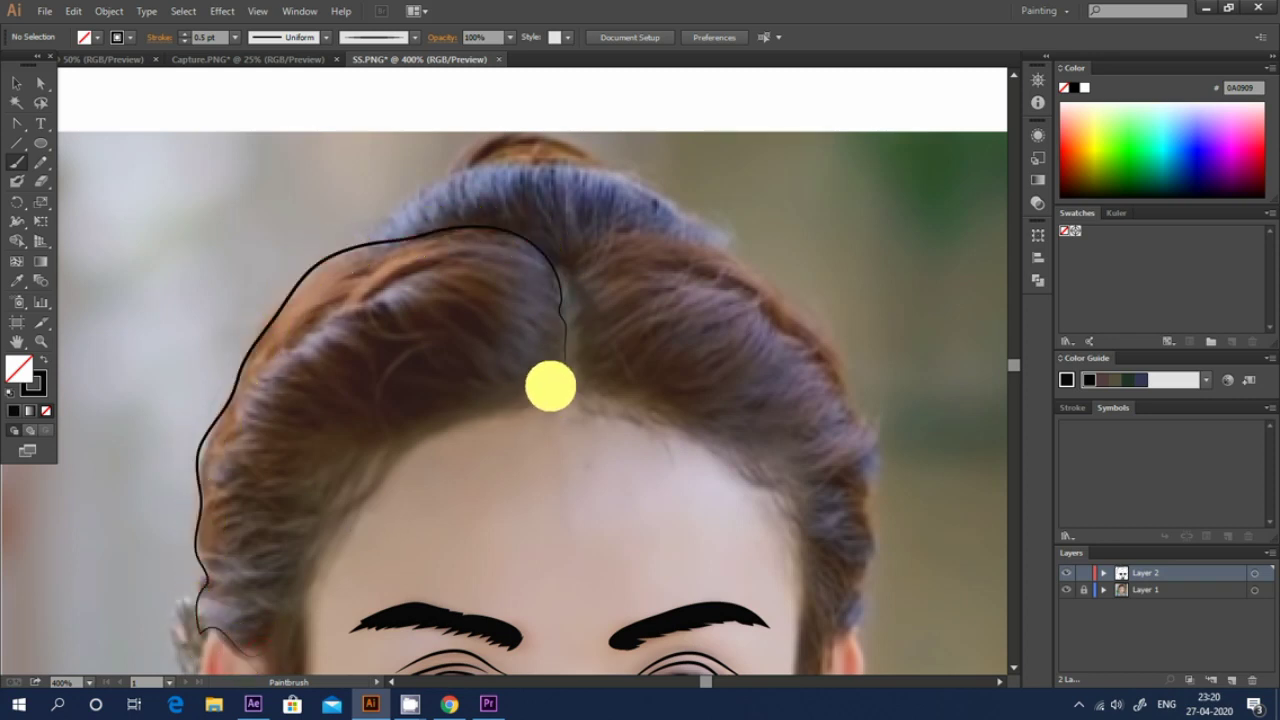
{"action": "left_click_drag", "start_coordinate": [545, 262], "coordinate": [350, 300]}
{"action": "mouse_move", "coordinate": [549, 286]}
{"action": "left_mouse_down"}
{"action": "mouse_move", "coordinate": [511, 247]}
{"action": "mouse_move", "coordinate": [251, 334]}
{"action": "left_mouse_up"}
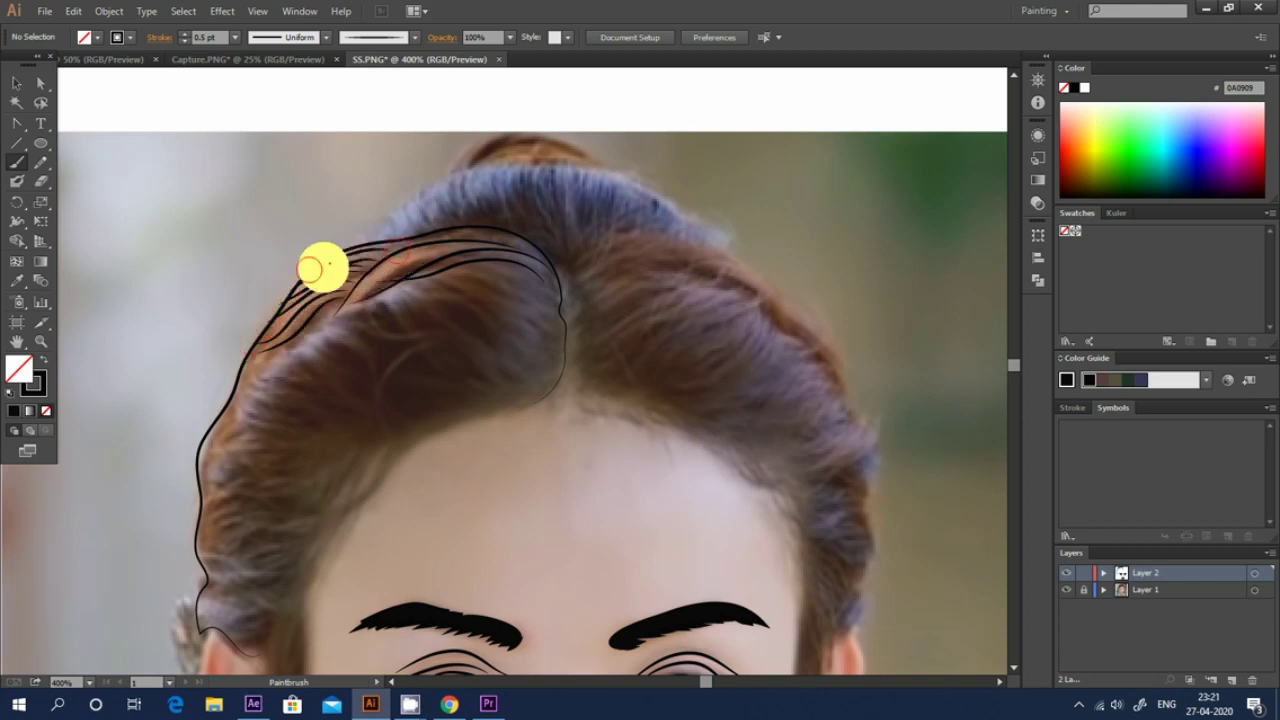
{"action": "left_click_drag", "start_coordinate": [383, 312], "coordinate": [559, 379]}
{"action": "left_click_drag", "start_coordinate": [491, 283], "coordinate": [569, 334]}
- Trace the right side of the hair and the hairline, then check the lines with the photo hidden
{"action": "mouse_move", "coordinate": [329, 257]}
{"action": "left_mouse_down"}
{"action": "mouse_move", "coordinate": [510, 163]}
{"action": "mouse_move", "coordinate": [691, 223]}
{"action": "mouse_move", "coordinate": [597, 240]}
{"action": "mouse_move", "coordinate": [717, 257]}
{"action": "mouse_move", "coordinate": [870, 432]}
{"action": "mouse_move", "coordinate": [866, 571]}
{"action": "mouse_move", "coordinate": [811, 666]}
{"action": "left_mouse_up"}
{"action": "scroll", "coordinate": [860, 650], "scroll_direction": "down", "scroll_amount": 5}
{"action": "mouse_move", "coordinate": [789, 465]}
{"action": "left_mouse_down"}
{"action": "mouse_move", "coordinate": [800, 331]}
{"action": "mouse_move", "coordinate": [786, 194]}
{"action": "mouse_move", "coordinate": [666, 120]}
{"action": "mouse_move", "coordinate": [417, 145]}
{"action": "mouse_move", "coordinate": [300, 289]}
{"action": "mouse_move", "coordinate": [277, 423]}
{"action": "mouse_move", "coordinate": [252, 453]}
{"action": "left_mouse_up"}
{"action": "key", "text": "ctrl+minus"}
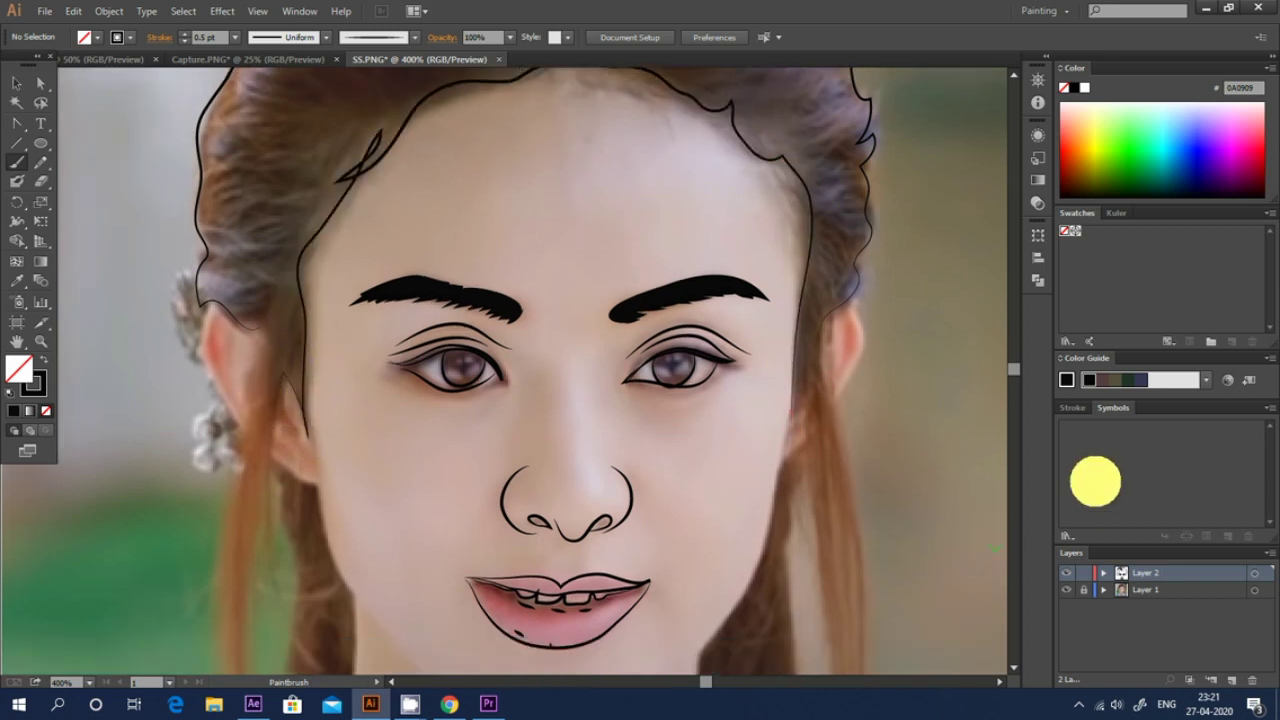
{"action": "left_click", "coordinate": [1065, 589]}
{"action": "key", "text": "ctrl+minus"}
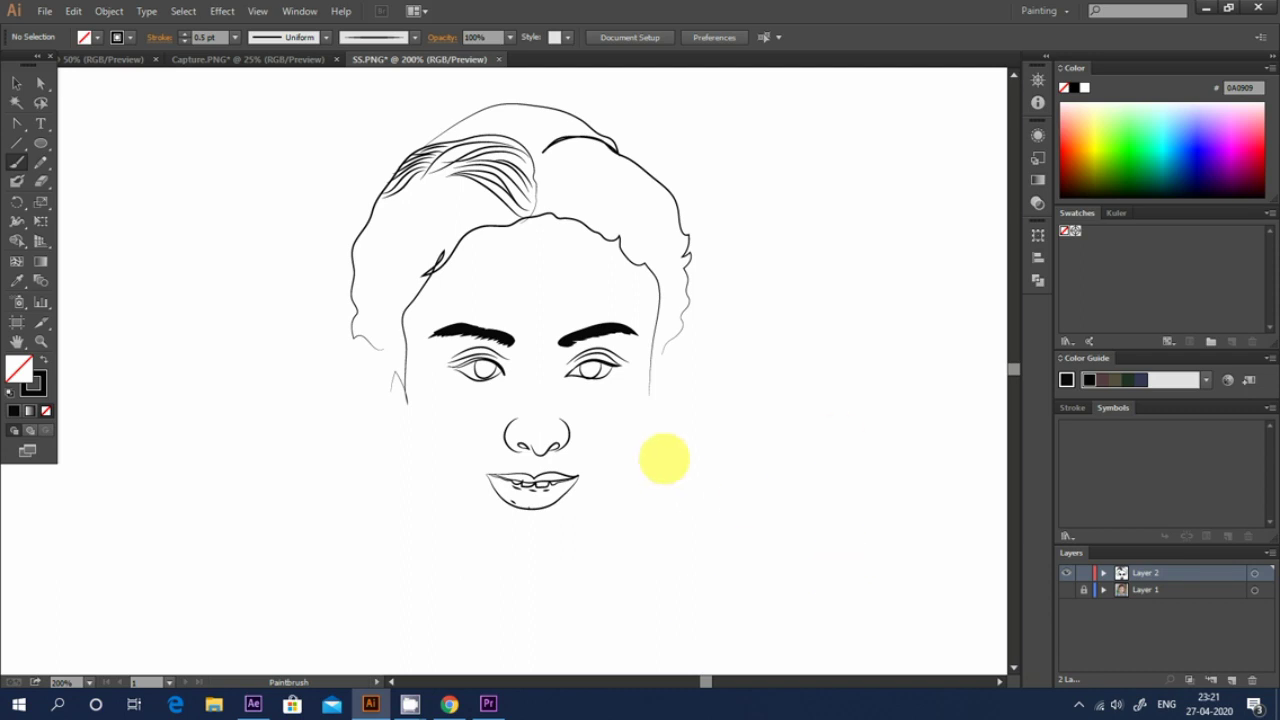
{"action": "left_click", "coordinate": [1065, 589]}
{"action": "key", "text": "ctrl+plus"}
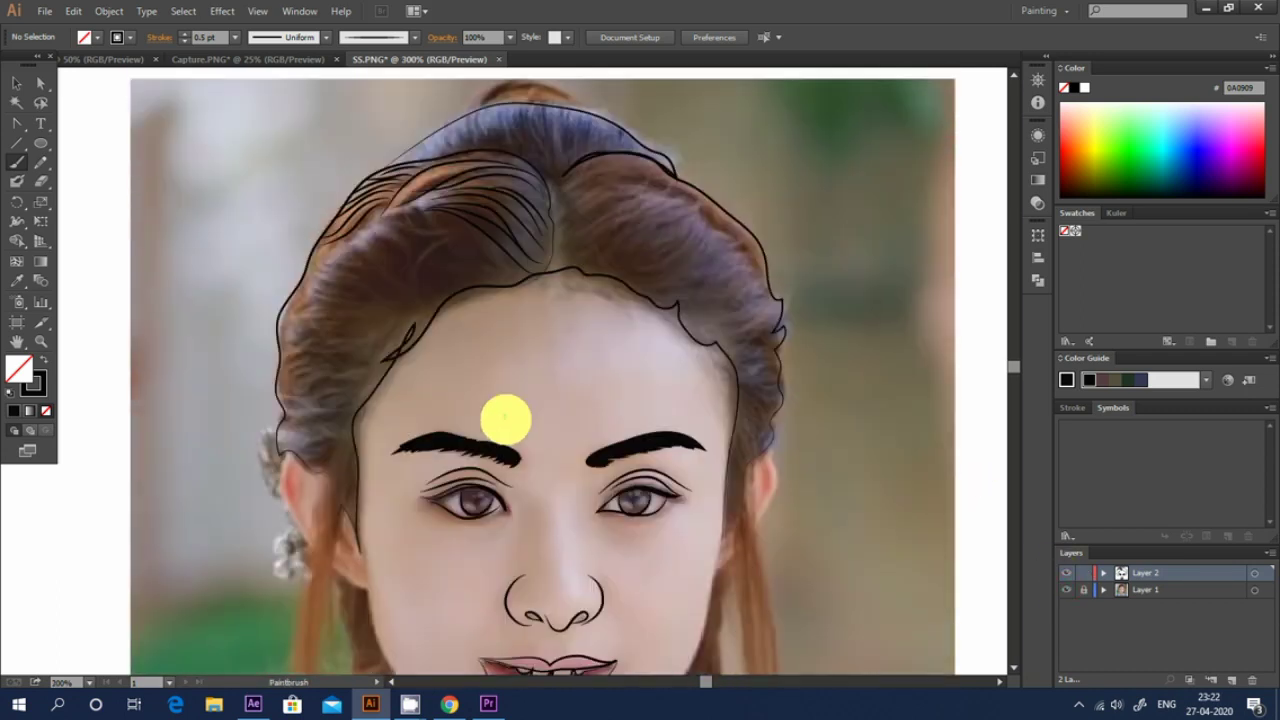
- Trace the jawline down to the chin and both sides of the neck
{"action": "scroll", "coordinate": [506, 420], "scroll_direction": "down", "scroll_amount": 3}
{"action": "mouse_move", "coordinate": [367, 371]}
{"action": "left_mouse_down"}
{"action": "mouse_move", "coordinate": [414, 503]}
{"action": "mouse_move", "coordinate": [506, 581]}
{"action": "left_mouse_up"}
{"action": "left_click_drag", "start_coordinate": [672, 496], "coordinate": [727, 258]}
{"action": "mouse_move", "coordinate": [652, 546]}
{"action": "left_mouse_down"}
{"action": "mouse_move", "coordinate": [663, 577]}
{"action": "mouse_move", "coordinate": [736, 640]}
{"action": "left_mouse_up"}
{"action": "left_click_drag", "start_coordinate": [372, 578], "coordinate": [407, 680]}
{"action": "left_click_drag", "start_coordinate": [374, 586], "coordinate": [345, 668]}
- Add long hair strands down the left side toward the shoulder
{"action": "mouse_move", "coordinate": [372, 195]}
{"action": "left_mouse_down"}
{"action": "mouse_move", "coordinate": [346, 231]}
{"action": "mouse_move", "coordinate": [298, 452]}
{"action": "mouse_move", "coordinate": [305, 540]}
{"action": "left_mouse_up"}
{"action": "left_click_drag", "start_coordinate": [354, 263], "coordinate": [310, 600]}
{"action": "left_click_drag", "start_coordinate": [374, 306], "coordinate": [315, 470]}
{"action": "mouse_move", "coordinate": [366, 277]}
{"action": "left_mouse_down"}
{"action": "mouse_move", "coordinate": [318, 520]}
{"action": "mouse_move", "coordinate": [318, 464]}
{"action": "left_mouse_up"}
{"action": "left_click_drag", "start_coordinate": [343, 386], "coordinate": [315, 560]}
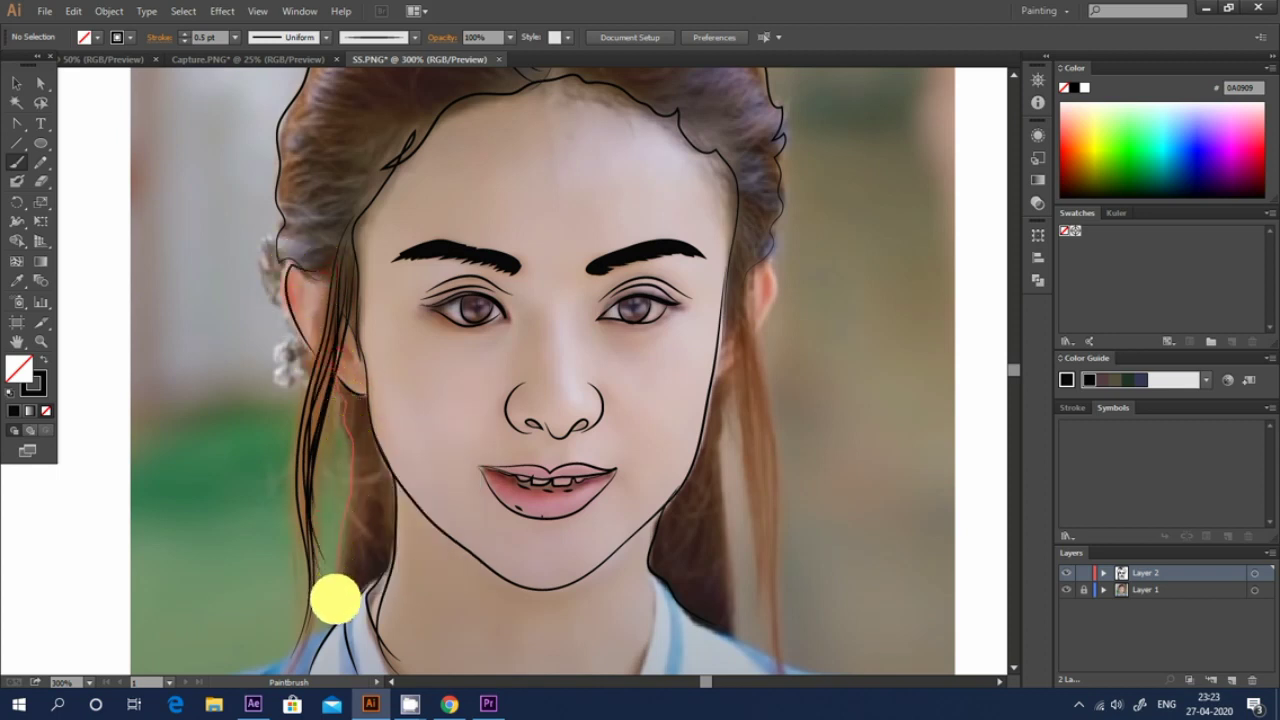
- Draw the neck lines down to the collar, the collar edges, and the left shoulder
{"action": "scroll", "coordinate": [293, 303], "scroll_direction": "down", "scroll_amount": 5}
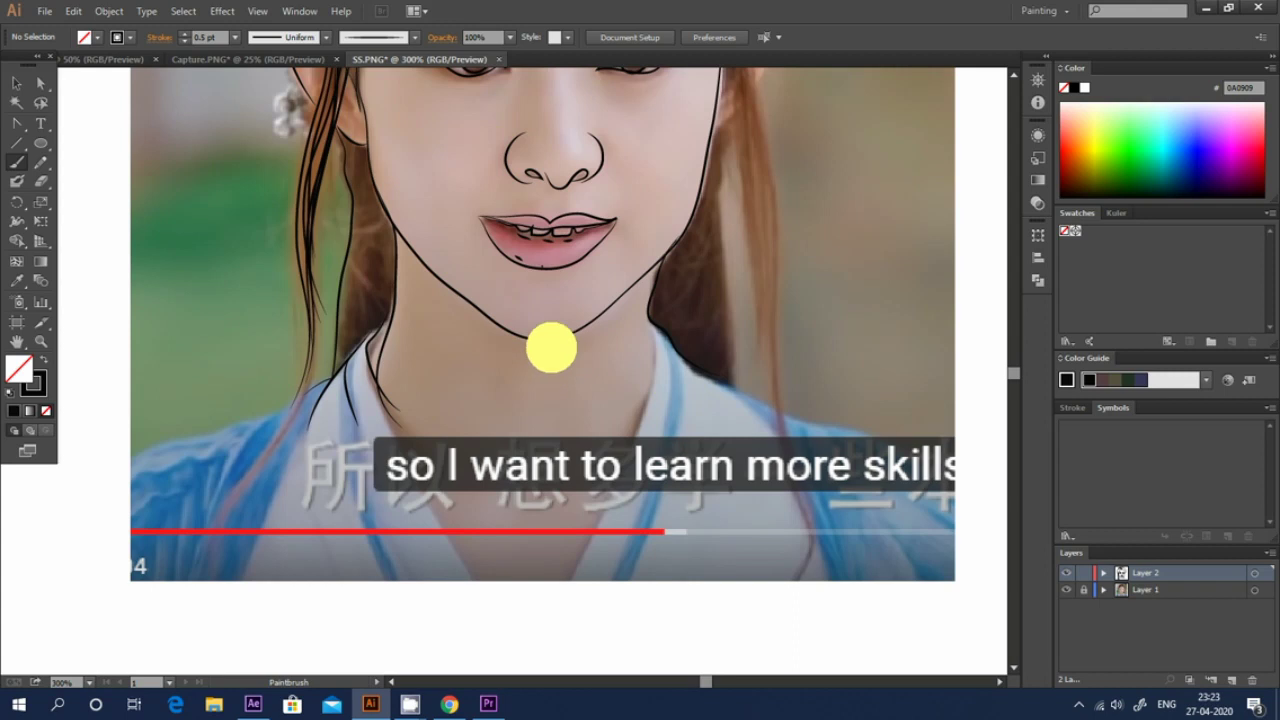
{"action": "left_click_drag", "start_coordinate": [372, 392], "coordinate": [474, 577]}
{"action": "mouse_move", "coordinate": [643, 320]}
{"action": "left_mouse_down"}
{"action": "mouse_move", "coordinate": [654, 517]}
{"action": "mouse_move", "coordinate": [628, 582]}
{"action": "left_mouse_up"}
{"action": "mouse_move", "coordinate": [690, 372]}
{"action": "left_mouse_down"}
{"action": "mouse_move", "coordinate": [851, 429]}
{"action": "mouse_move", "coordinate": [959, 503]}
{"action": "left_mouse_up"}
{"action": "left_click_drag", "start_coordinate": [740, 396], "coordinate": [836, 577]}
{"action": "left_click_drag", "start_coordinate": [405, 572], "coordinate": [345, 378]}
{"action": "mouse_move", "coordinate": [250, 575]}
{"action": "left_mouse_down"}
{"action": "mouse_move", "coordinate": [330, 372]}
{"action": "mouse_move", "coordinate": [126, 567]}
{"action": "left_mouse_up"}
{"action": "left_click_drag", "start_coordinate": [237, 440], "coordinate": [130, 500]}
- Trace the right edge of the hair and its hanging strand, plus a stroke near the parting
{"action": "scroll", "coordinate": [531, 298], "scroll_direction": "up", "scroll_amount": 3}
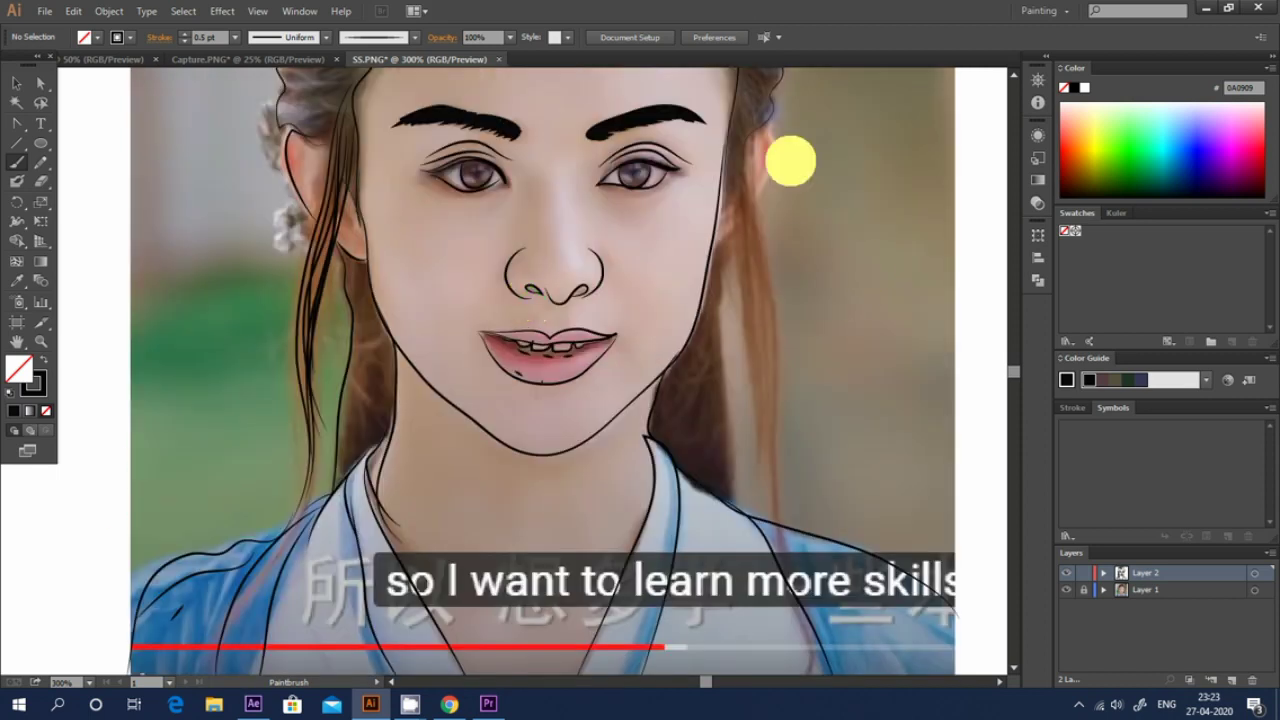
{"action": "left_click_drag", "start_coordinate": [764, 130], "coordinate": [774, 520]}
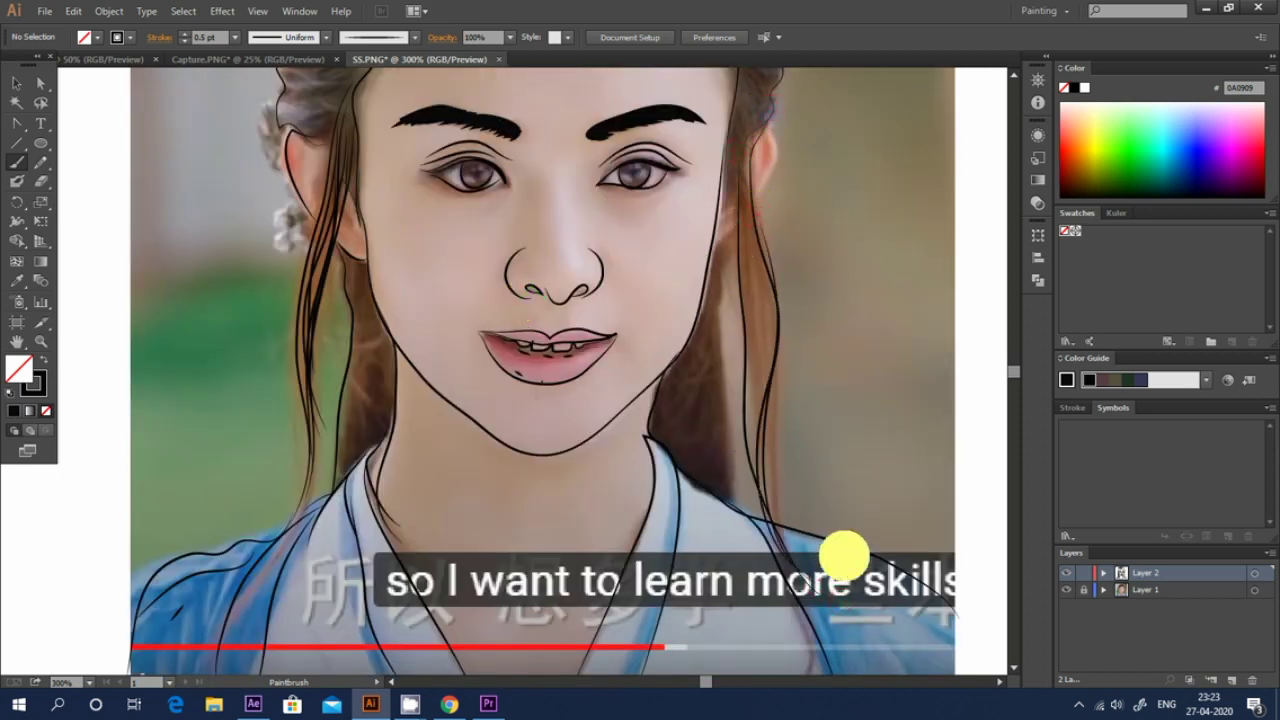
{"action": "mouse_move", "coordinate": [757, 243]}
{"action": "left_mouse_down"}
{"action": "mouse_move", "coordinate": [748, 423]}
{"action": "mouse_move", "coordinate": [732, 462]}
{"action": "left_mouse_up"}
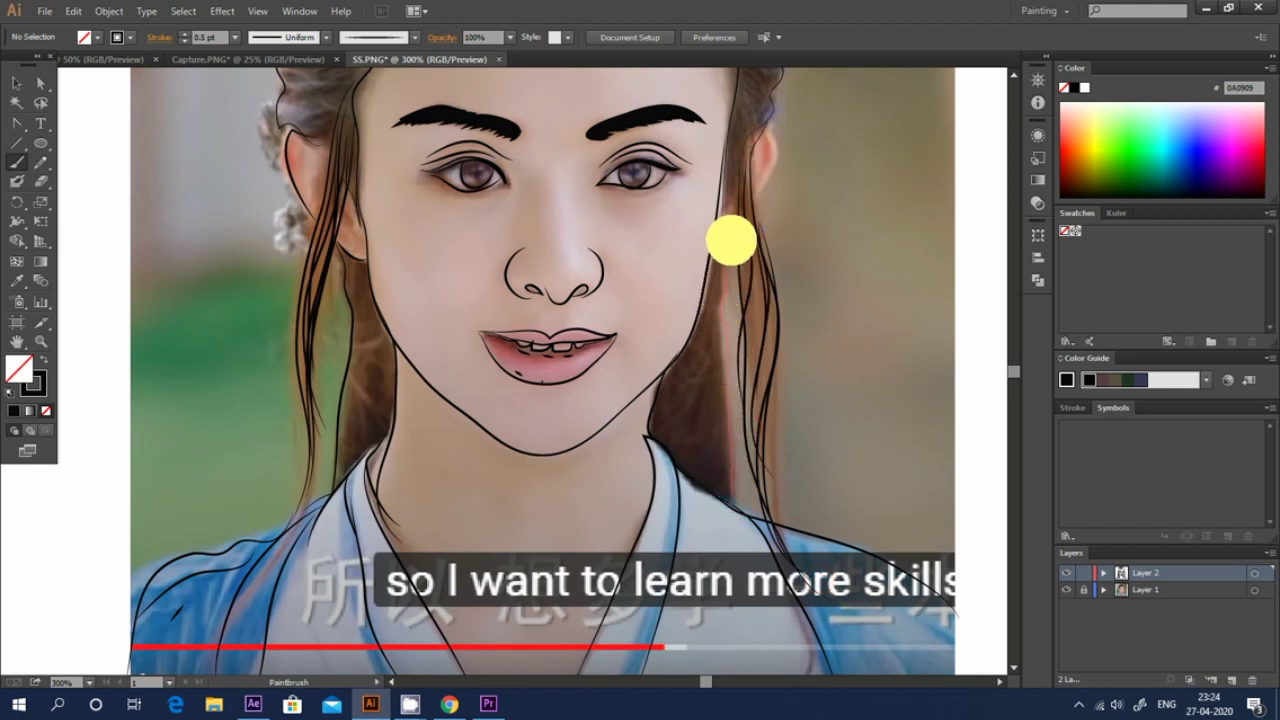
{"action": "scroll", "coordinate": [781, 289], "scroll_direction": "up", "scroll_amount": 6}
{"action": "scroll", "coordinate": [781, 289], "scroll_direction": "up", "scroll_amount": 6}
{"action": "mouse_move", "coordinate": [563, 352]}
{"action": "left_mouse_down"}
{"action": "mouse_move", "coordinate": [547, 292]}
{"action": "mouse_move", "coordinate": [512, 276]}
{"action": "left_mouse_up"}
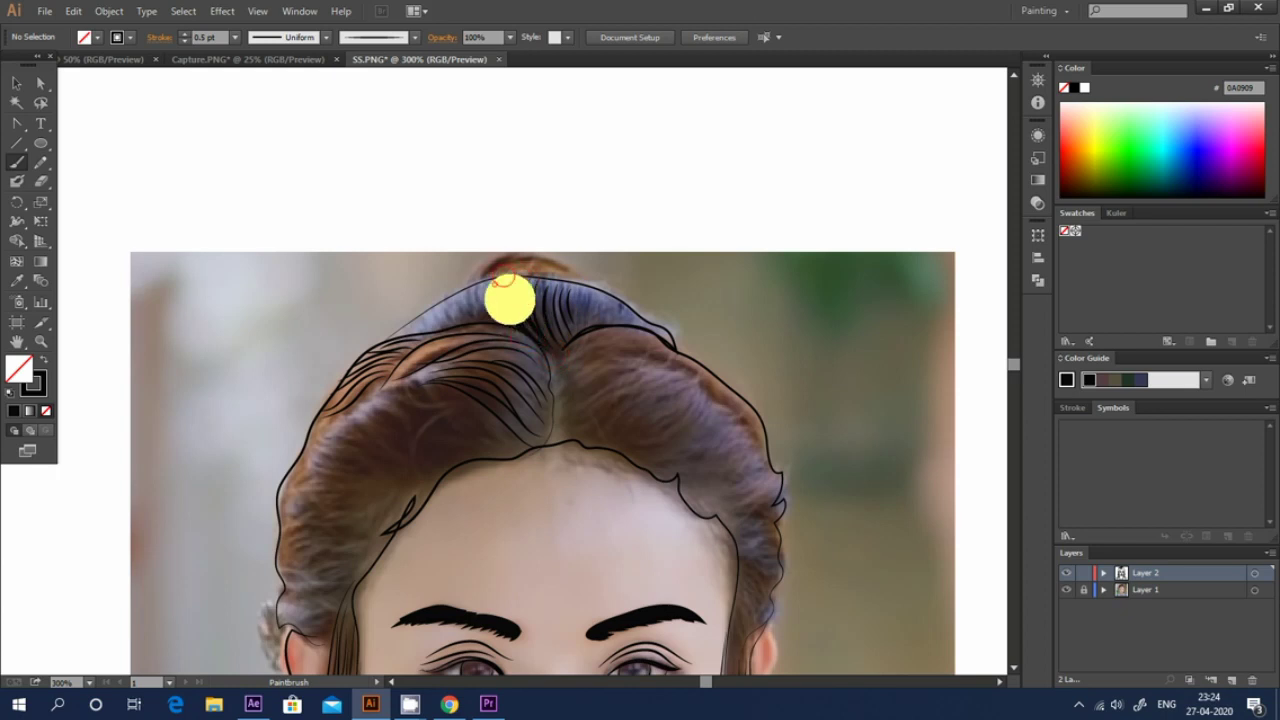
- Fill the top and right side of the hair with fine strand strokes
{"action": "mouse_move", "coordinate": [484, 320]}
{"action": "left_mouse_down"}
{"action": "mouse_move", "coordinate": [437, 291]}
{"action": "mouse_move", "coordinate": [425, 335]}
{"action": "left_mouse_up"}
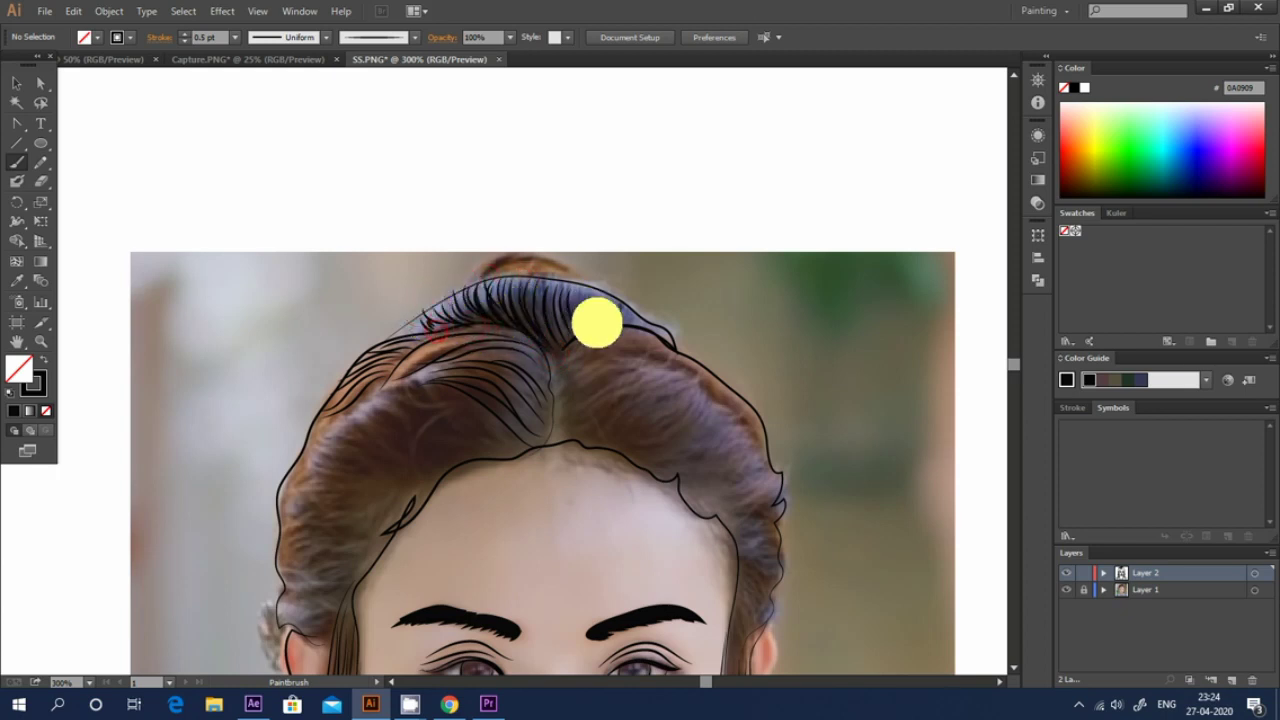
{"action": "left_click_drag", "start_coordinate": [594, 451], "coordinate": [694, 354]}
{"action": "mouse_move", "coordinate": [650, 453]}
{"action": "left_mouse_down"}
{"action": "mouse_move", "coordinate": [714, 420]}
{"action": "mouse_move", "coordinate": [629, 366]}
{"action": "mouse_move", "coordinate": [571, 386]}
{"action": "mouse_move", "coordinate": [640, 325]}
{"action": "mouse_move", "coordinate": [709, 434]}
{"action": "mouse_move", "coordinate": [738, 351]}
{"action": "mouse_move", "coordinate": [638, 434]}
{"action": "mouse_move", "coordinate": [760, 400]}
{"action": "mouse_move", "coordinate": [734, 474]}
{"action": "left_mouse_up"}
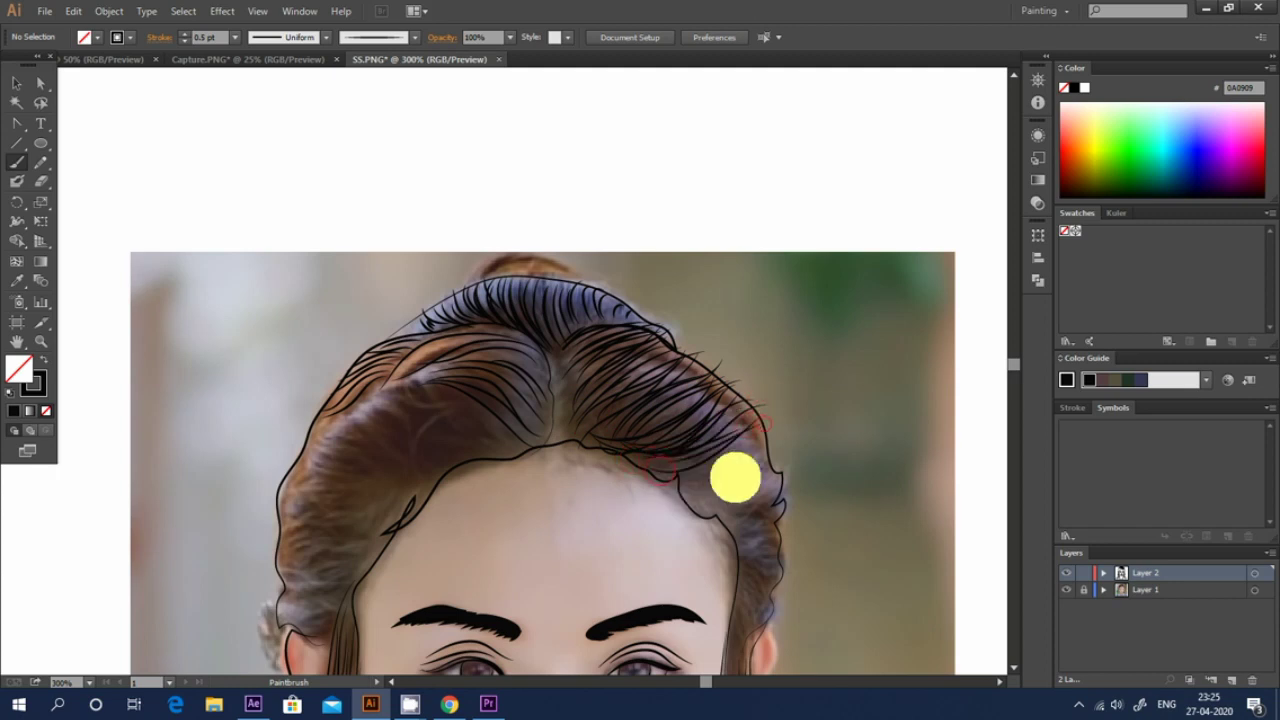
{"action": "left_click_drag", "start_coordinate": [785, 513], "coordinate": [728, 533]}
{"action": "left_click_drag", "start_coordinate": [728, 533], "coordinate": [790, 517]}
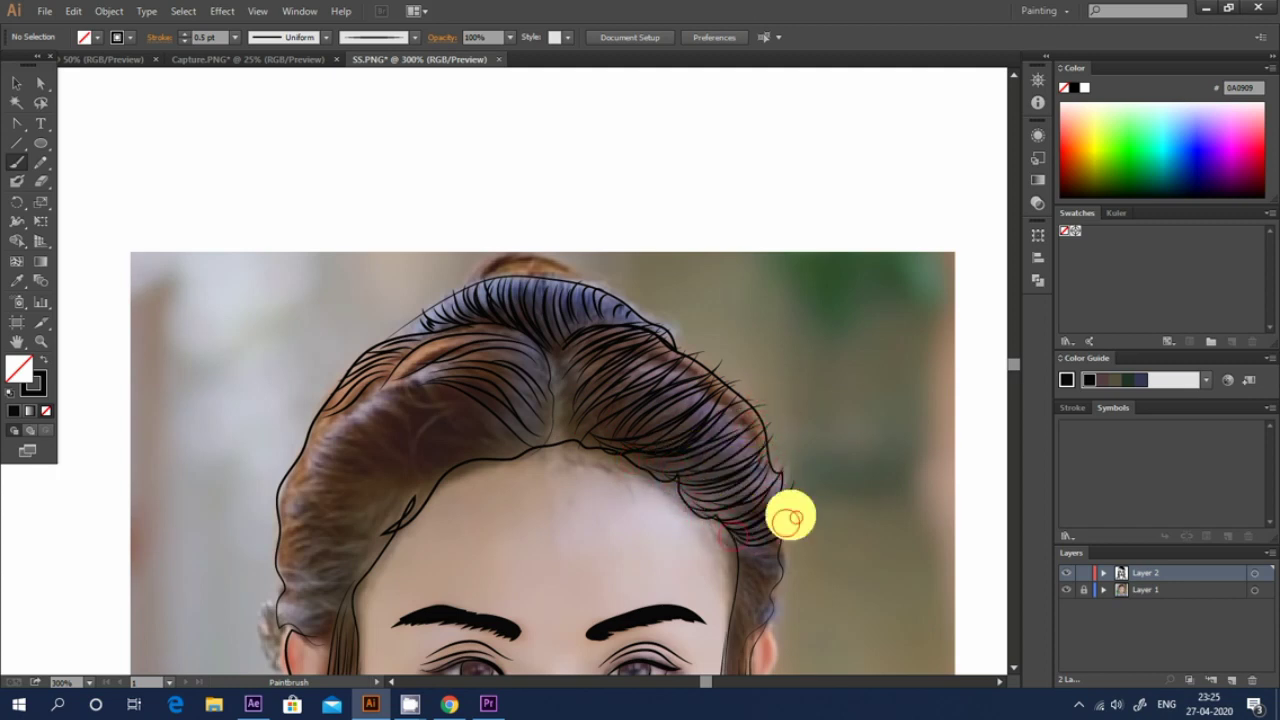
{"action": "left_click_drag", "start_coordinate": [784, 594], "coordinate": [759, 620]}
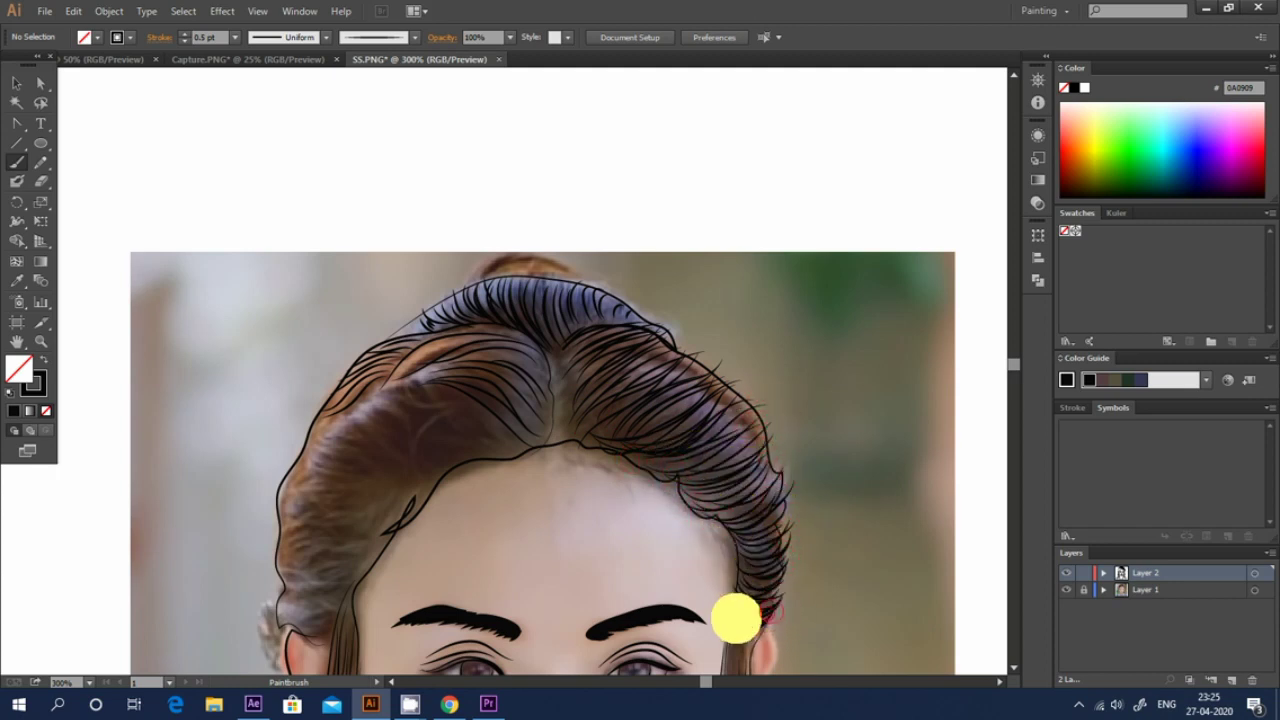
- Add fine strand strokes along the left side of the hair
{"action": "scroll", "coordinate": [757, 650], "scroll_direction": "down", "scroll_amount": 3}
{"action": "mouse_move", "coordinate": [437, 183]}
{"action": "left_mouse_down"}
{"action": "mouse_move", "coordinate": [432, 238]}
{"action": "mouse_move", "coordinate": [485, 246]}
{"action": "left_mouse_up"}
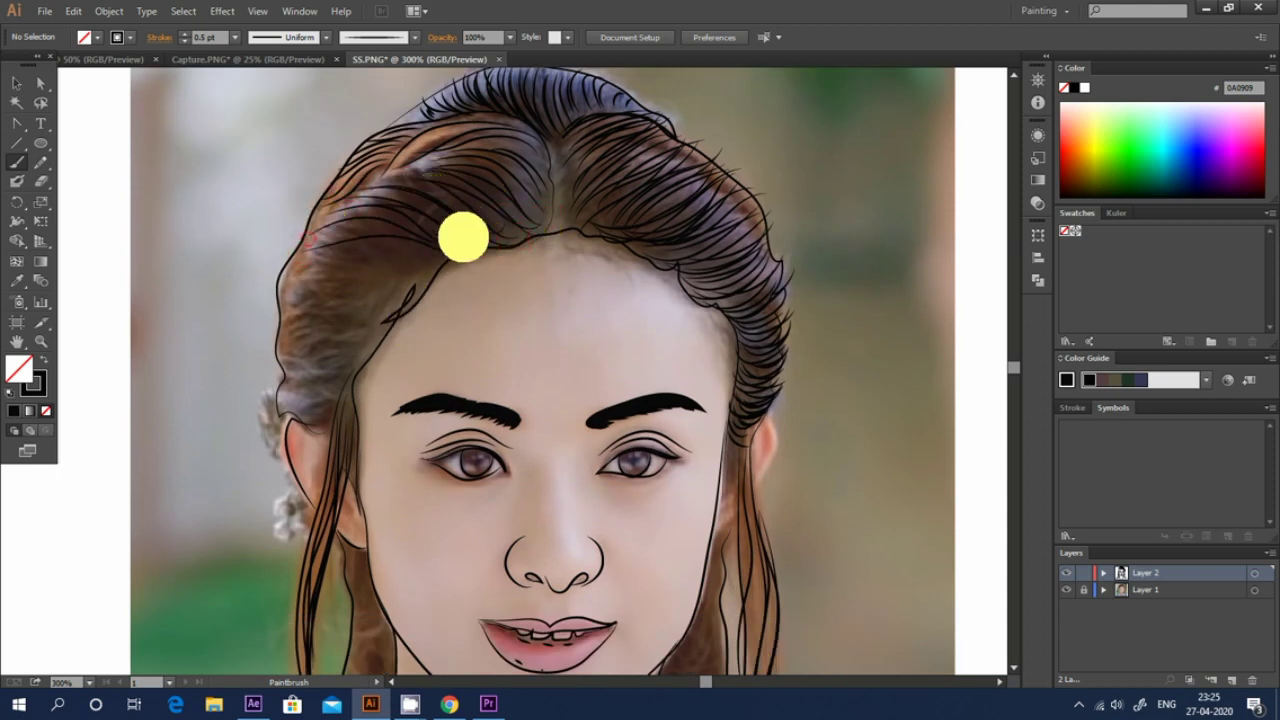
{"action": "left_click_drag", "start_coordinate": [418, 277], "coordinate": [296, 430]}
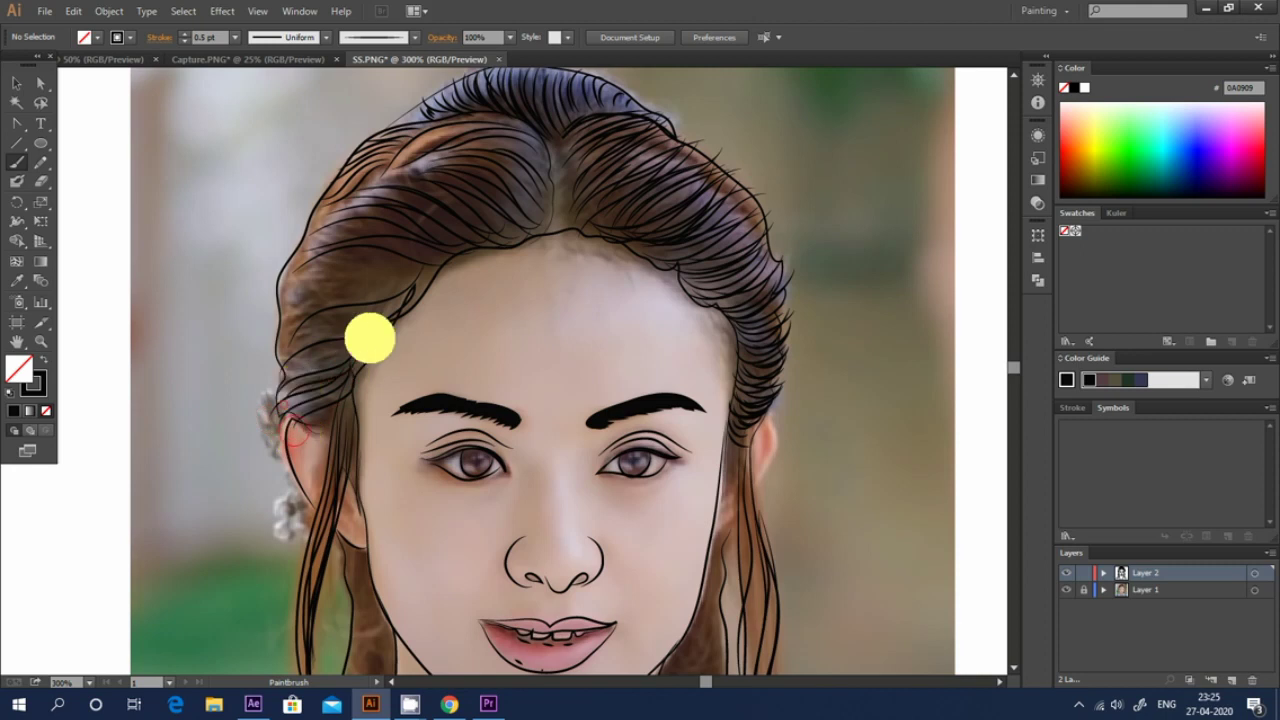
{"action": "left_click_drag", "start_coordinate": [337, 331], "coordinate": [420, 246]}
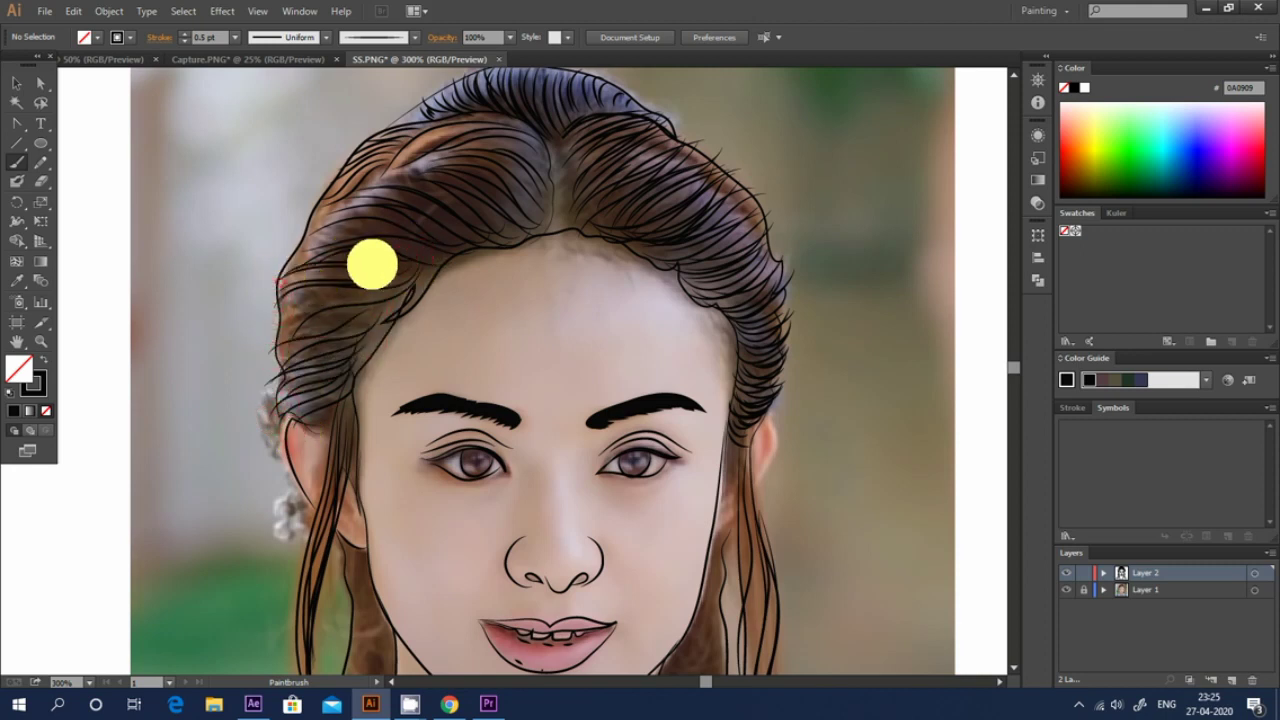
{"action": "scroll", "coordinate": [432, 550], "scroll_direction": "down", "scroll_amount": 1}
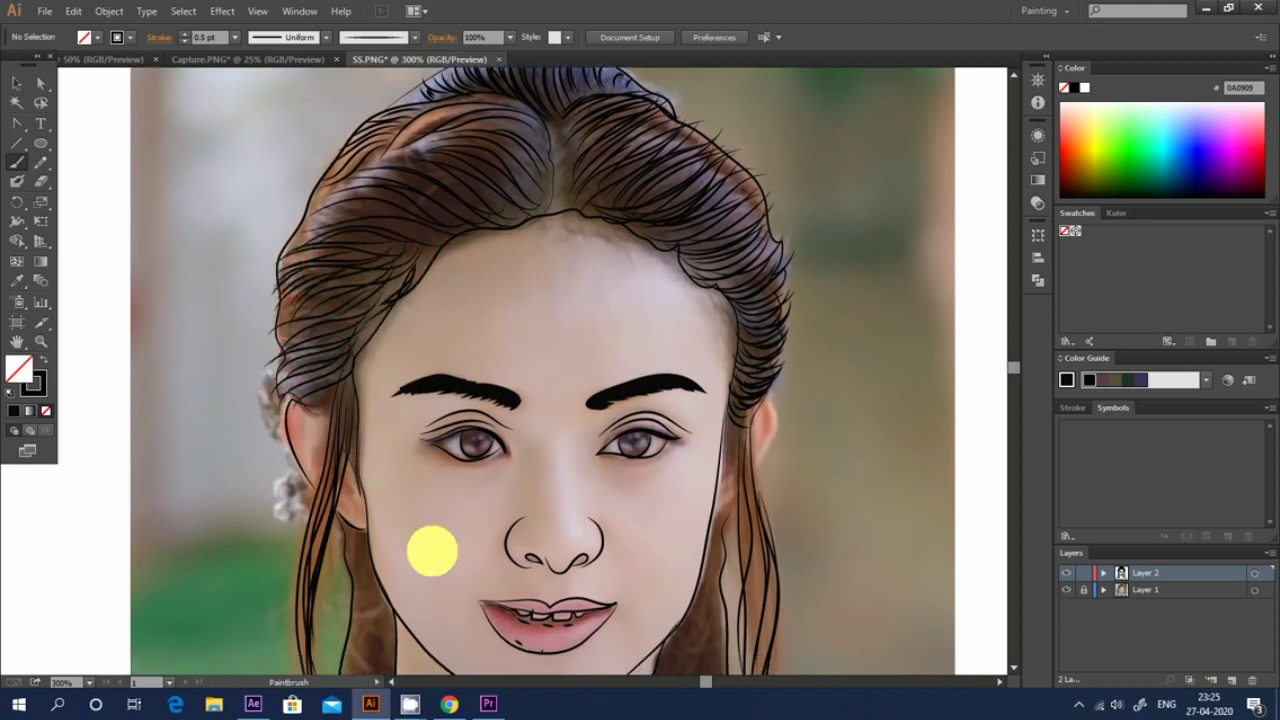
{"action": "key", "text": "ctrl+minus"}
{"action": "key", "text": "ctrl+minus"}
{"action": "key", "text": "ctrl+minus"}
- Review the line art with the photo hidden, then select the stray stroke near the nose
{"action": "left_click", "coordinate": [1066, 589]}
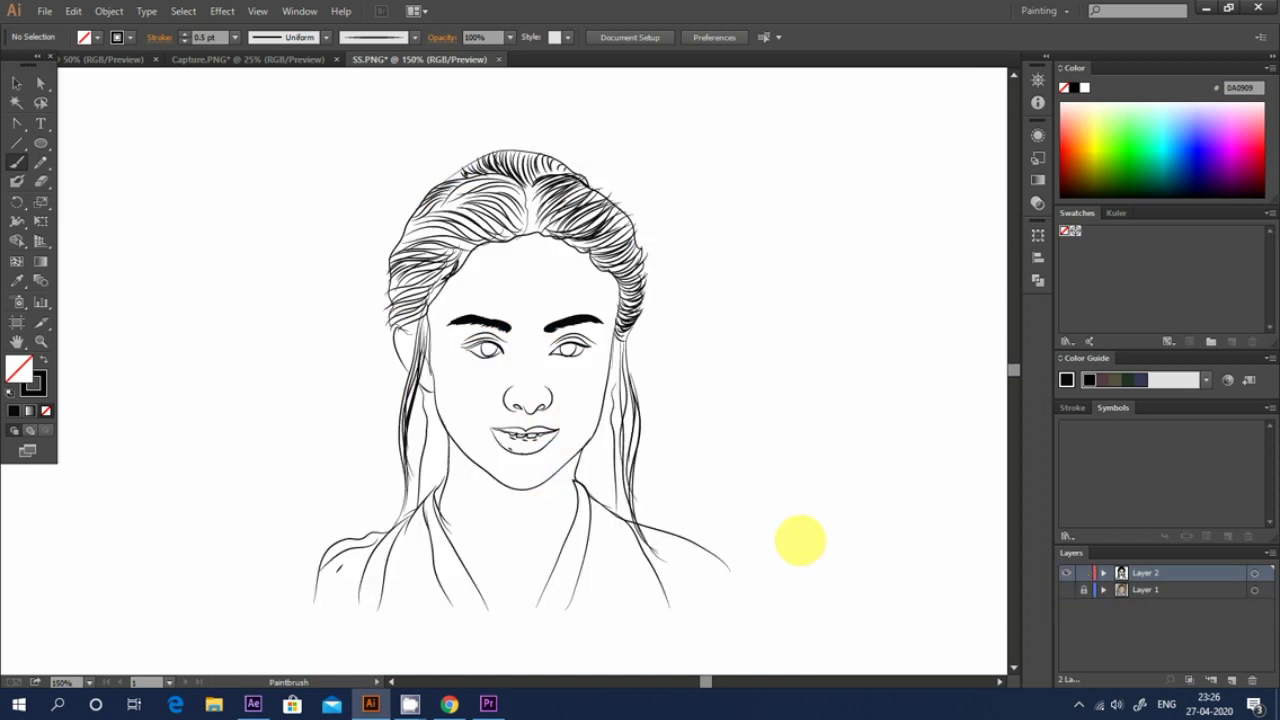
{"action": "key", "text": "ctrl+plus"}
{"action": "key", "text": "ctrl+plus"}
{"action": "scroll", "coordinate": [560, 488], "scroll_direction": "up", "scroll_amount": 2}
{"action": "left_click", "coordinate": [1066, 589]}
{"action": "left_click", "coordinate": [18, 82]}
{"action": "left_click", "coordinate": [578, 416]}
{"action": "scroll", "coordinate": [526, 399], "scroll_direction": "down", "scroll_amount": 1}
{"action": "left_click", "coordinate": [548, 368]}
{"action": "scroll", "coordinate": [523, 385], "scroll_direction": "up", "scroll_amount": 4}
- Redraw the left and right nostril curves under the nose
{"action": "left_click", "coordinate": [19, 163]}
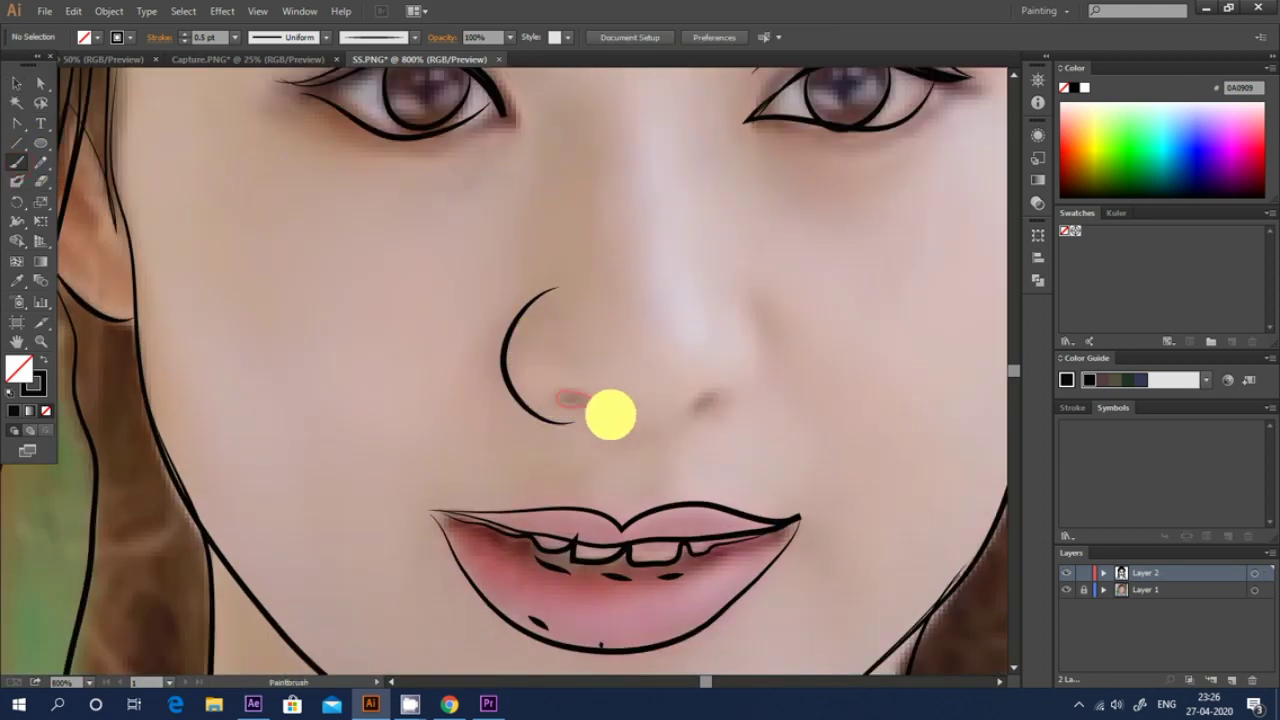
{"action": "left_click_drag", "start_coordinate": [694, 402], "coordinate": [722, 393]}
{"action": "left_click_drag", "start_coordinate": [720, 280], "coordinate": [714, 415]}
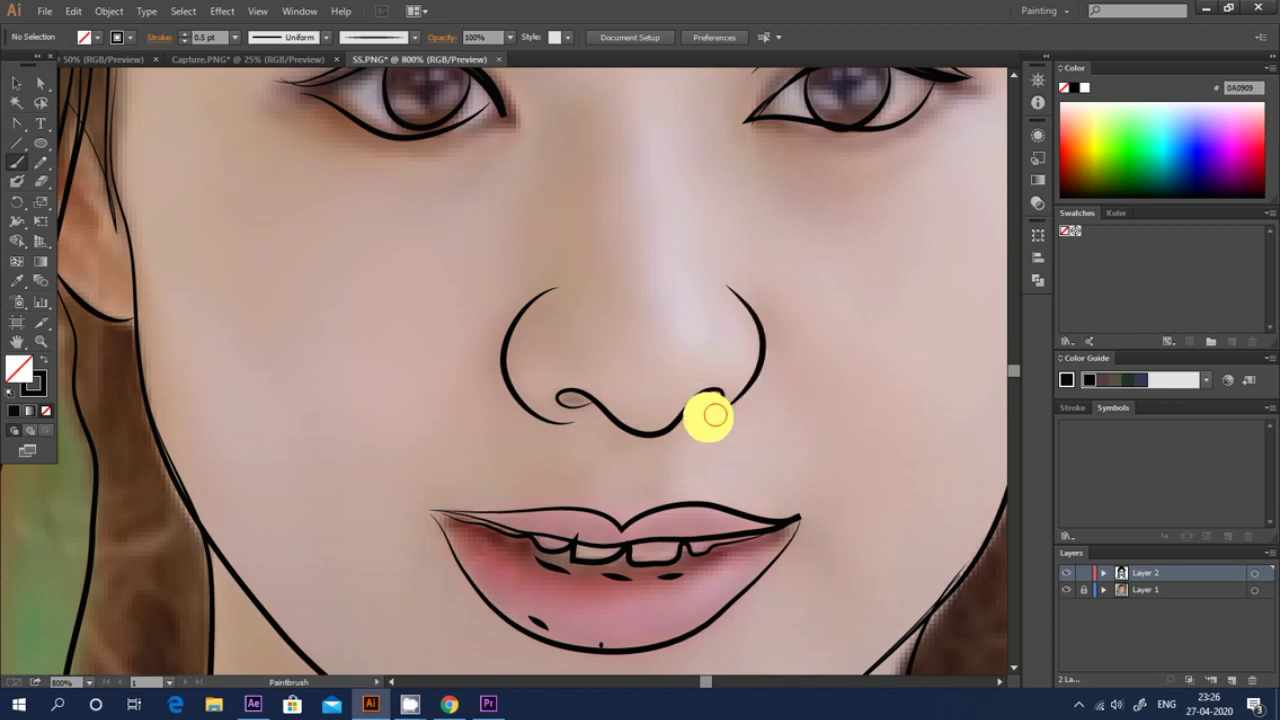
{"action": "key", "text": "ctrl+minus"}
{"action": "key", "text": "ctrl+minus"}
{"action": "key", "text": "ctrl+minus"}
- Hide the reference photo, view the whole portrait, and draw a rectangle covering it
{"action": "key", "text": "ctrl+minus"}
{"action": "left_click", "coordinate": [1066, 590]}
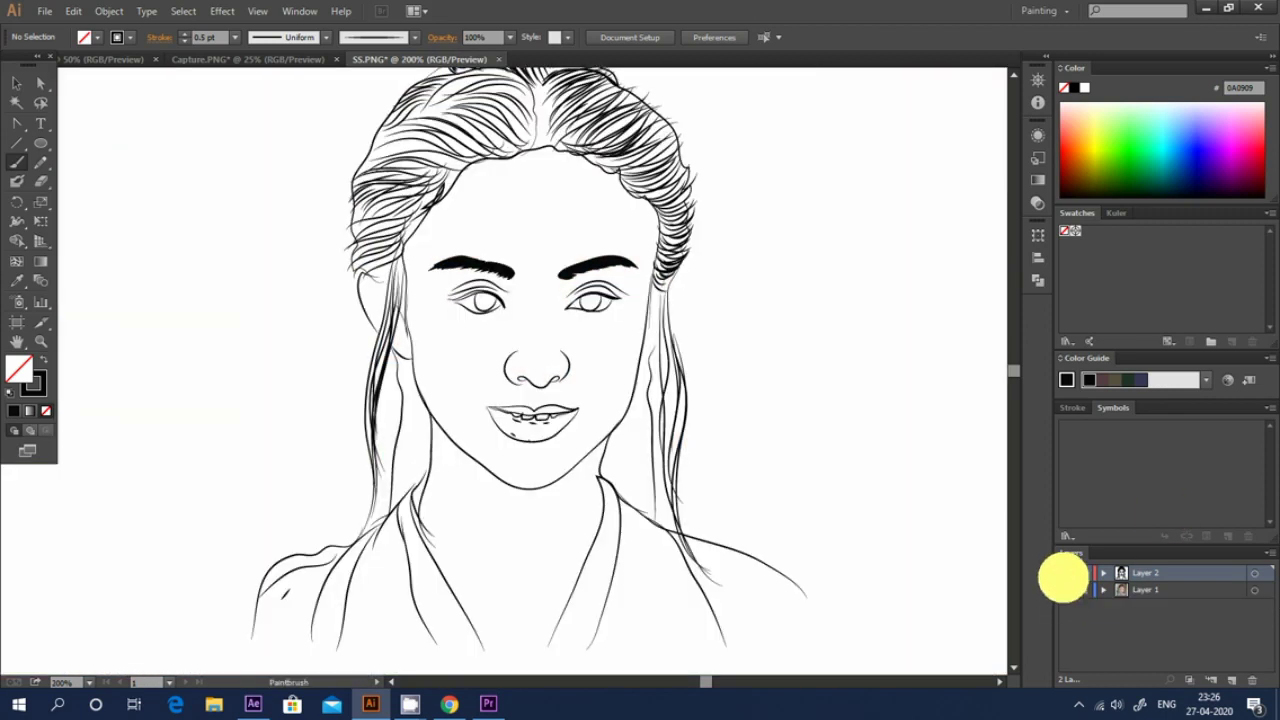
{"action": "key", "text": "ctrl+plus"}
{"action": "key", "text": "ctrl+minus"}
{"action": "key", "text": "ctrl+minus"}
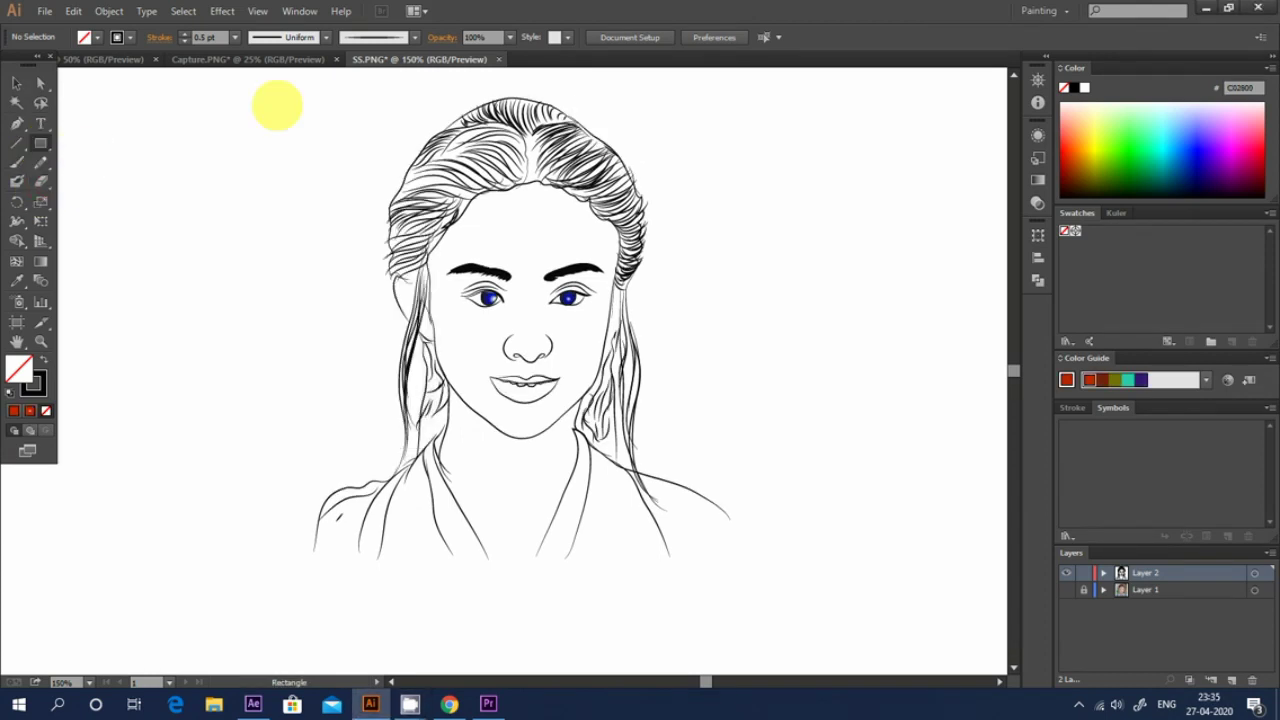
{"action": "left_click_drag", "start_coordinate": [300, 77], "coordinate": [760, 577]}
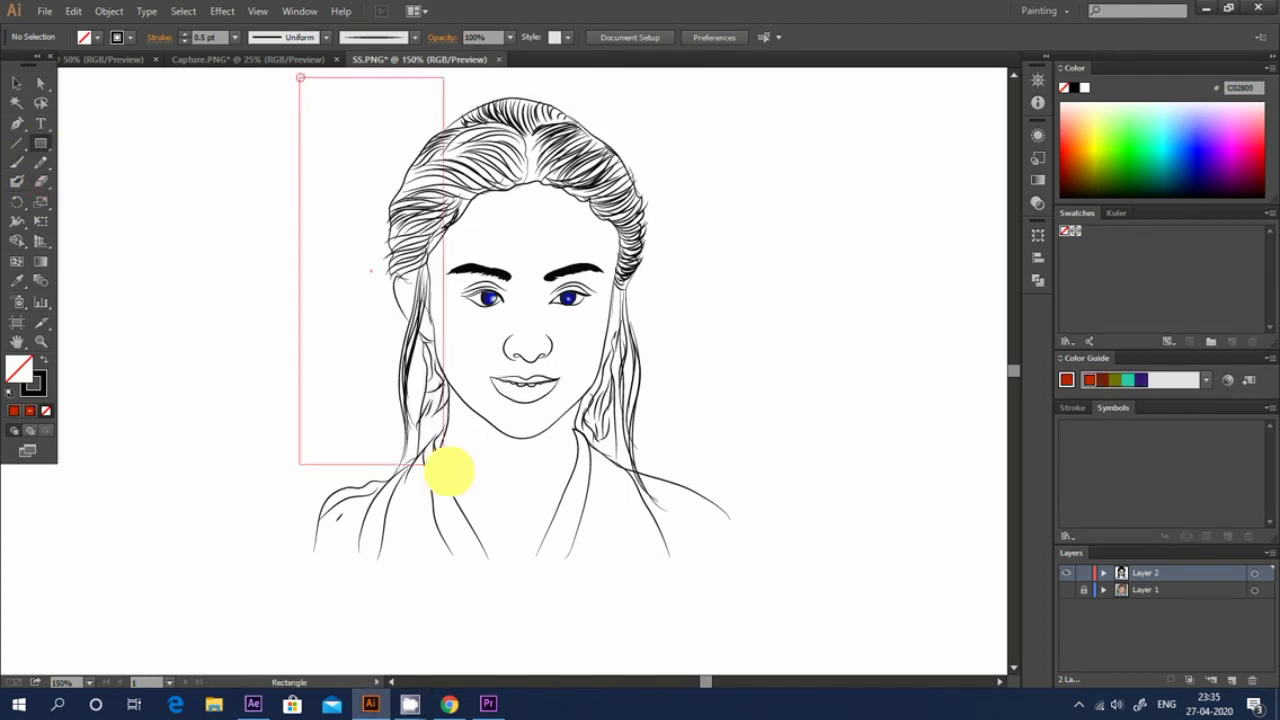
- Fill the rectangle orange EAA04E and send it behind the portrait
{"action": "double_click", "coordinate": [16, 368]}
{"action": "left_click", "coordinate": [966, 278]}
{"action": "left_click", "coordinate": [874, 106]}
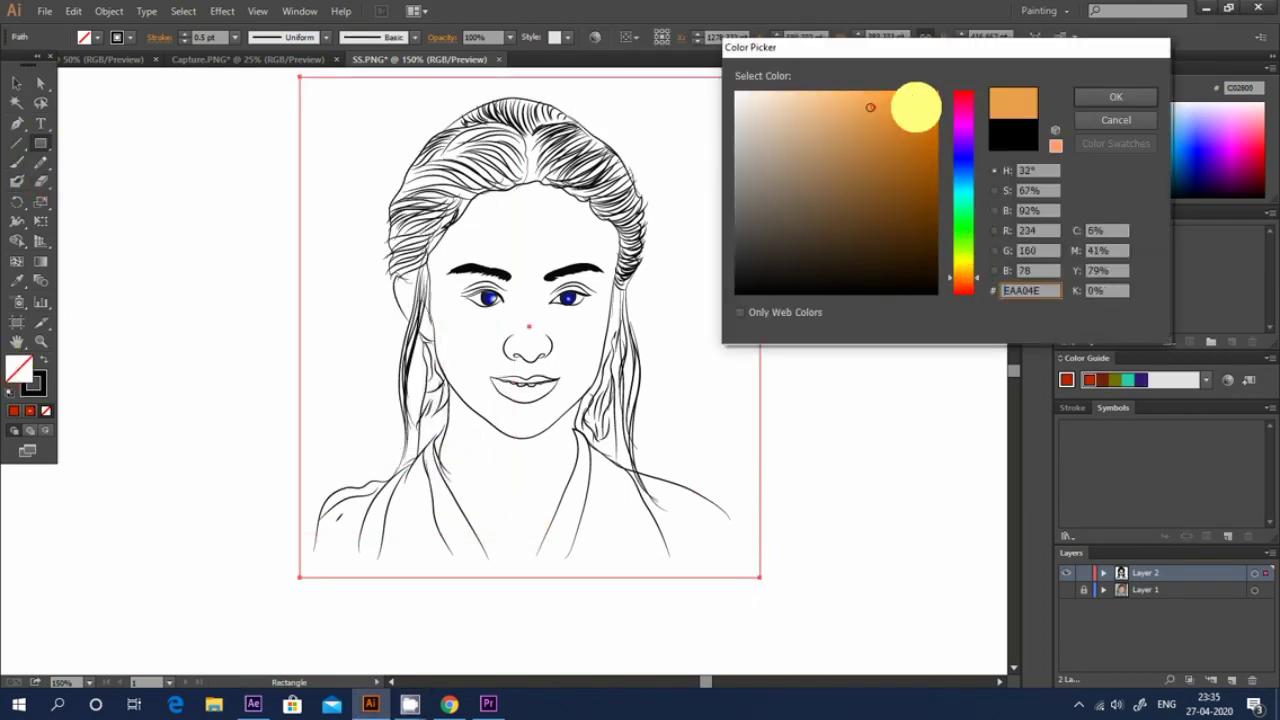
{"action": "key", "text": "Return"}
{"action": "key", "text": "v"}
{"action": "right_click", "coordinate": [576, 345]}
{"action": "left_click", "coordinate": [796, 620]}
{"action": "left_click", "coordinate": [858, 455]}
- Add a new Layer 3 above the existing layers
{"action": "scroll", "coordinate": [866, 420], "scroll_direction": "up", "scroll_amount": 2}
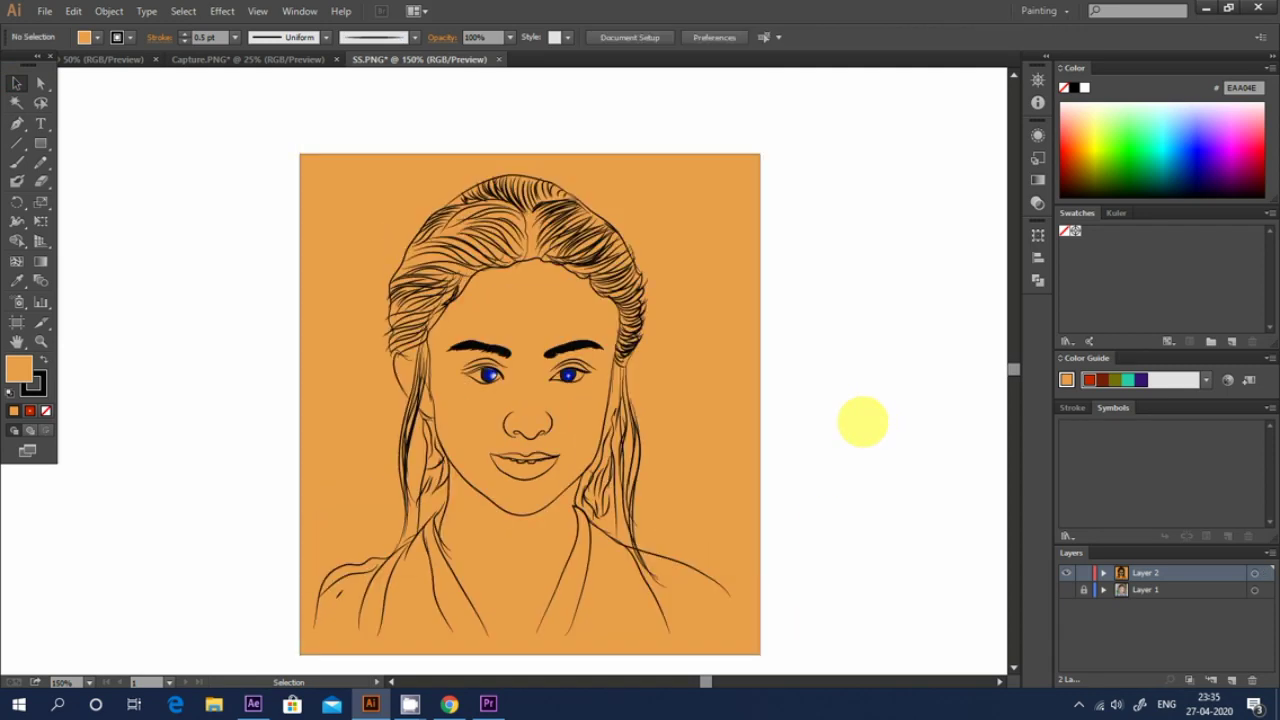
{"action": "scroll", "coordinate": [509, 457], "scroll_direction": "up", "scroll_amount": 2}
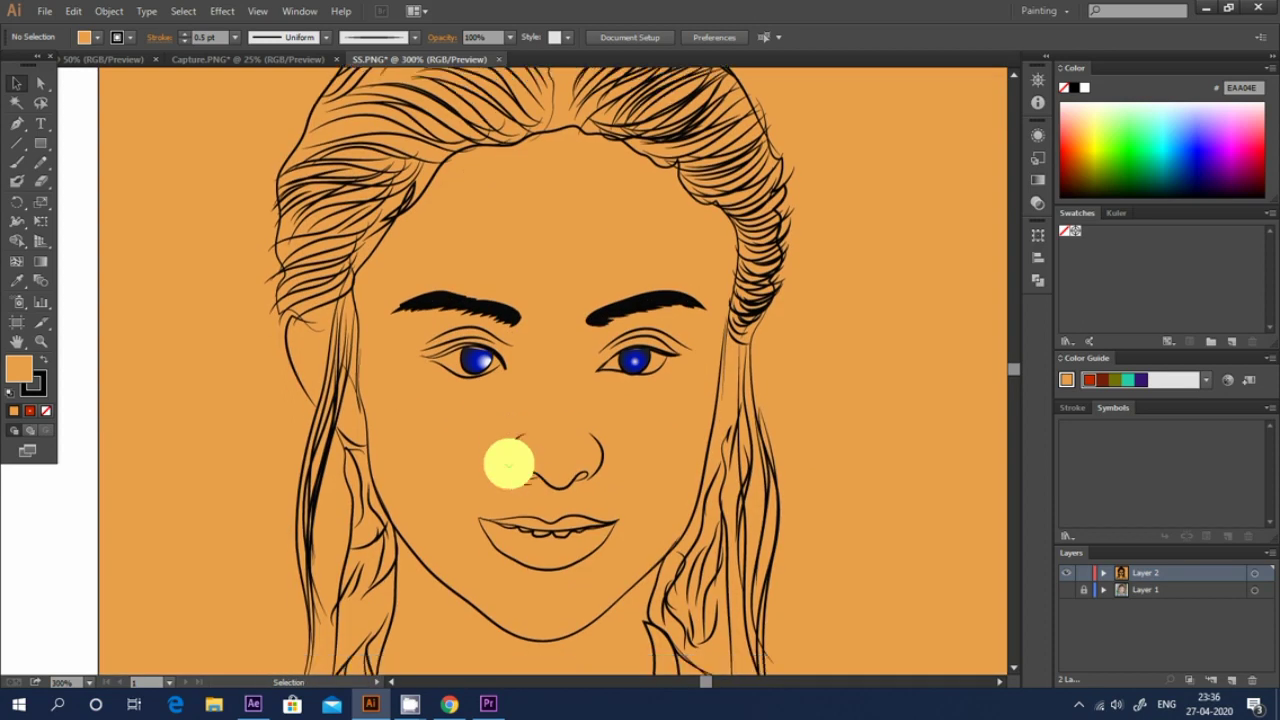
{"action": "scroll", "coordinate": [286, 163], "scroll_direction": "up", "scroll_amount": 1}
{"action": "scroll", "coordinate": [238, 187], "scroll_direction": "down", "scroll_amount": 2}
{"action": "scroll", "coordinate": [238, 187], "scroll_direction": "down", "scroll_amount": 1}
{"action": "left_click", "coordinate": [1231, 680]}
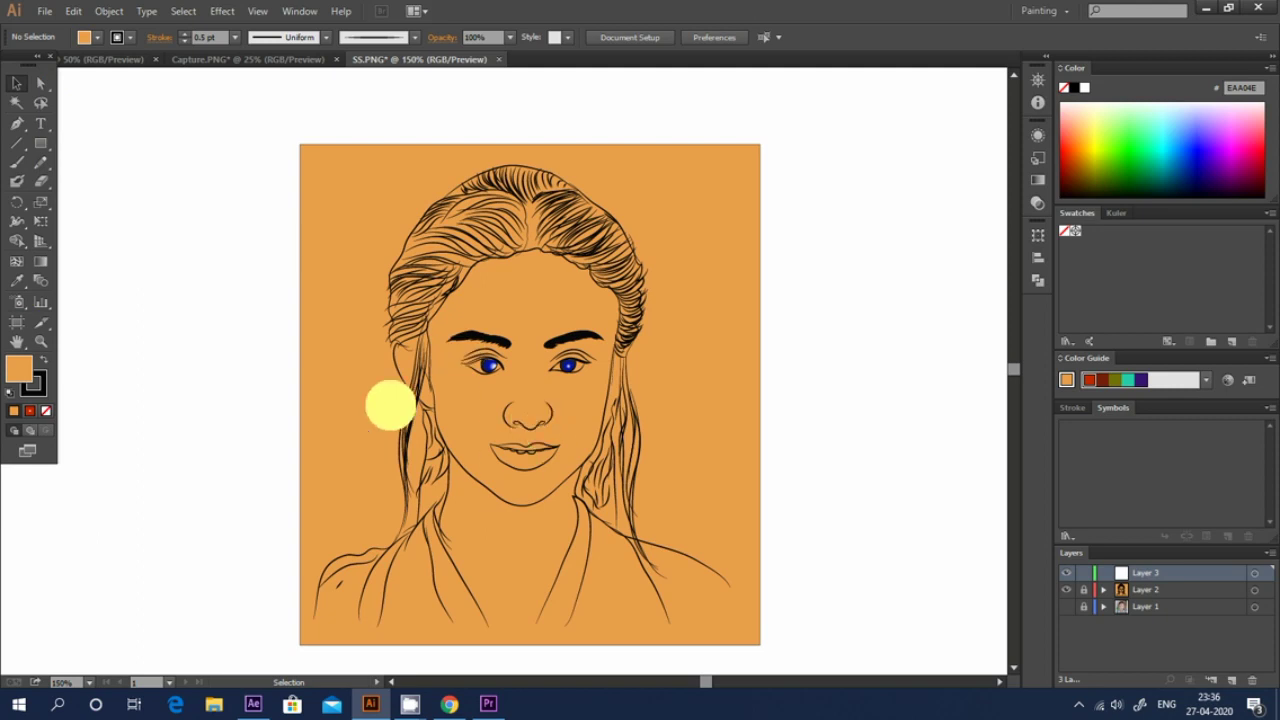
- Zoom in on the face and trace a closed upper-lip shape from the left corner to the right corner
{"action": "key", "text": "ctrl+equal"}
{"action": "key", "text": "ctrl+equal"}
{"action": "key", "text": "ctrl+equal"}
{"action": "scroll", "coordinate": [552, 449], "scroll_direction": "down", "scroll_amount": 2}
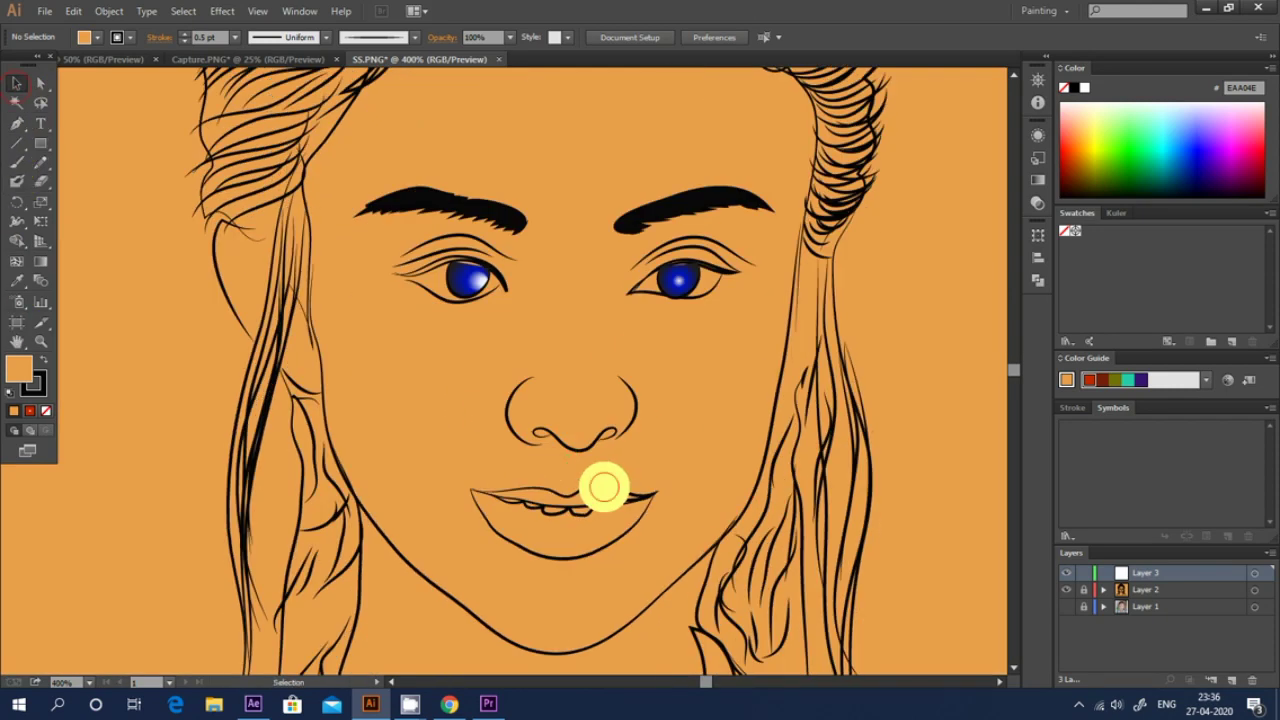
{"action": "left_click", "coordinate": [17, 123]}
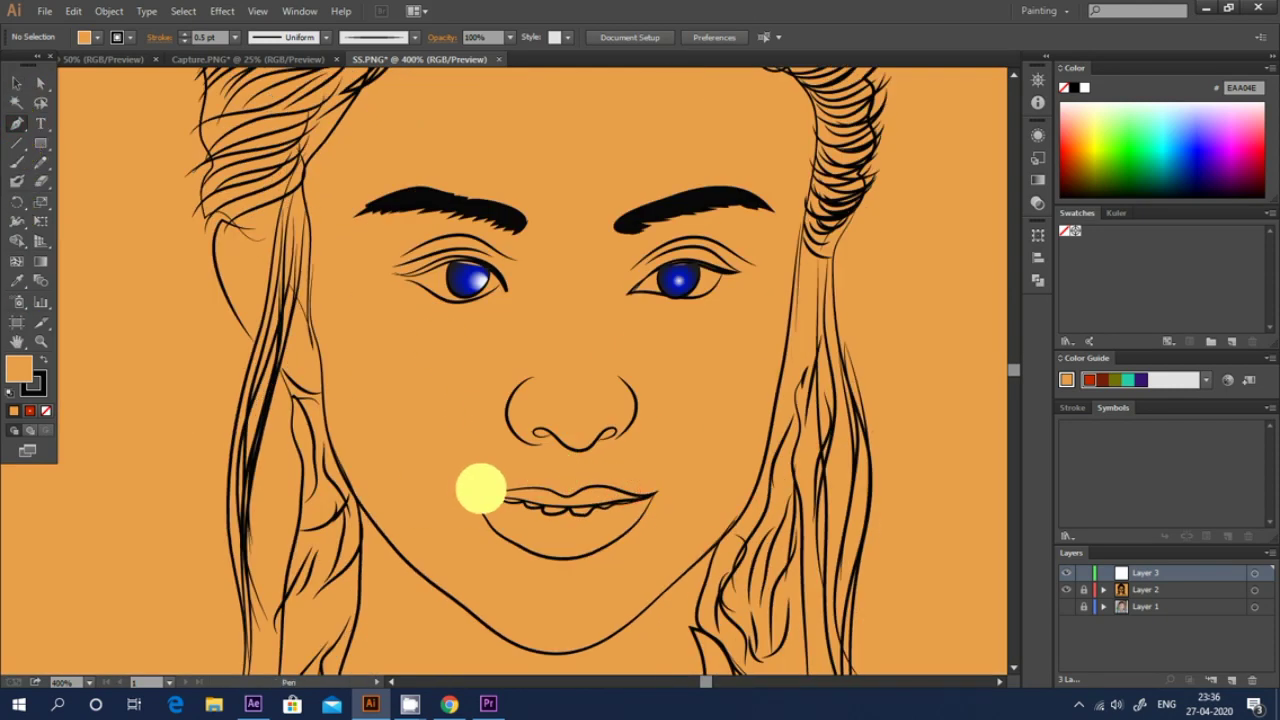
{"action": "left_click_drag", "start_coordinate": [475, 490], "coordinate": [519, 492]}
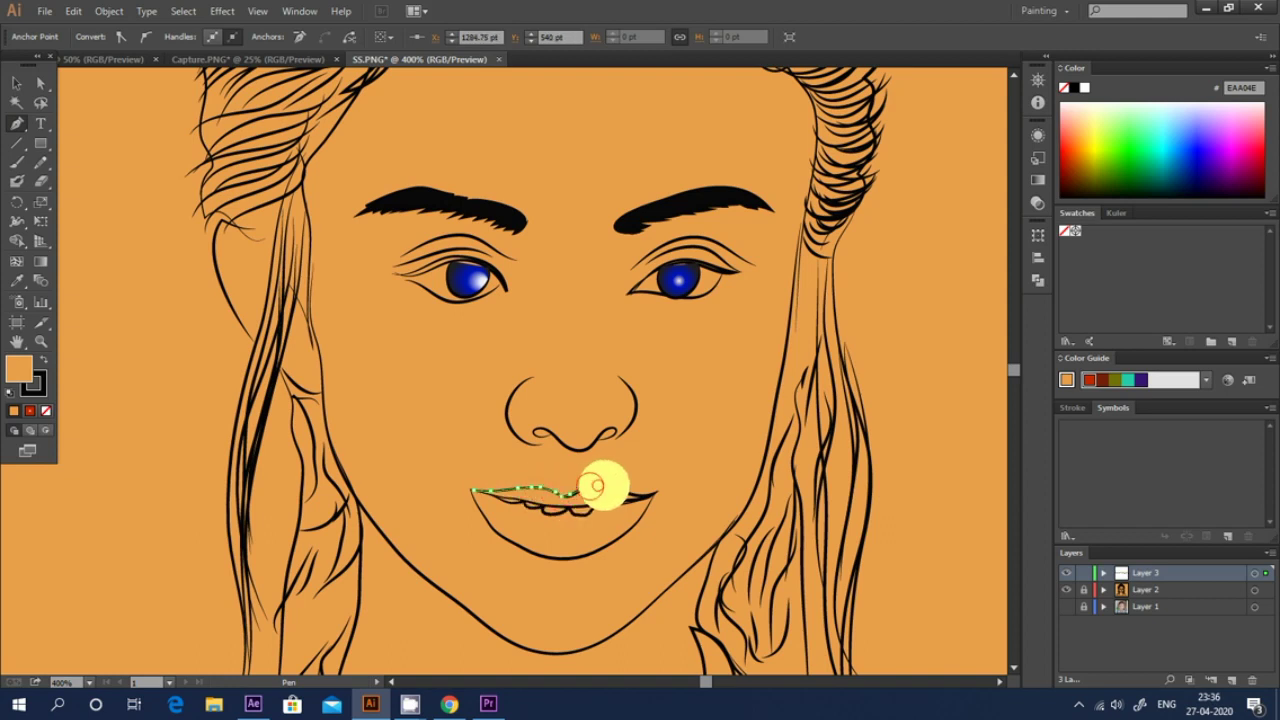
{"action": "left_click_drag", "start_coordinate": [655, 496], "coordinate": [590, 505]}
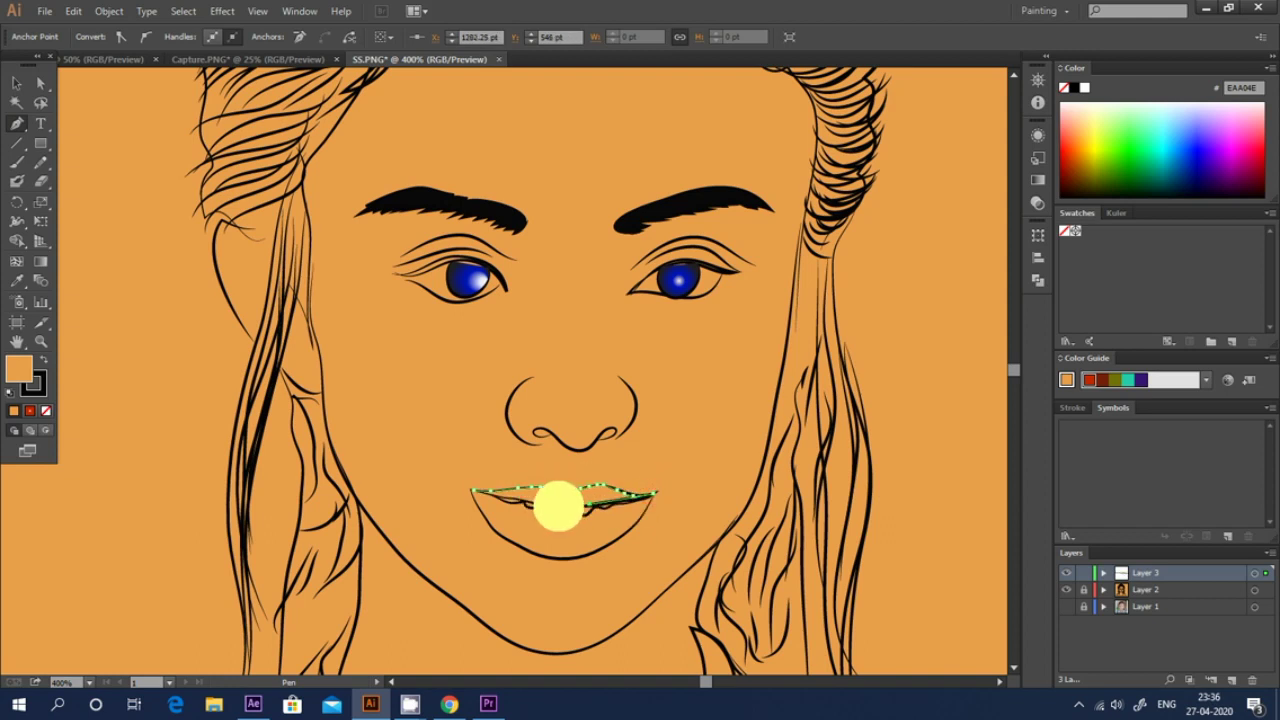
{"action": "left_click", "coordinate": [480, 491]}
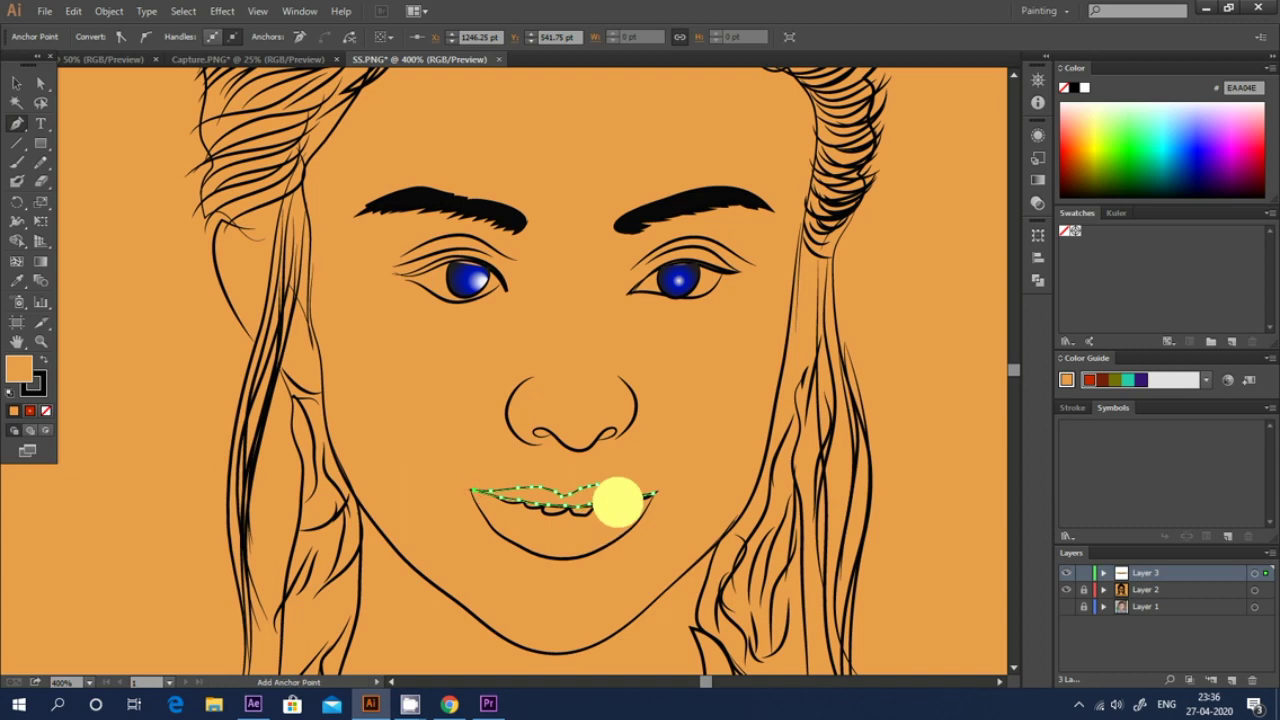
- Fill the upper lip with a red linear gradient and deselect it
{"action": "left_click", "coordinate": [1066, 163]}
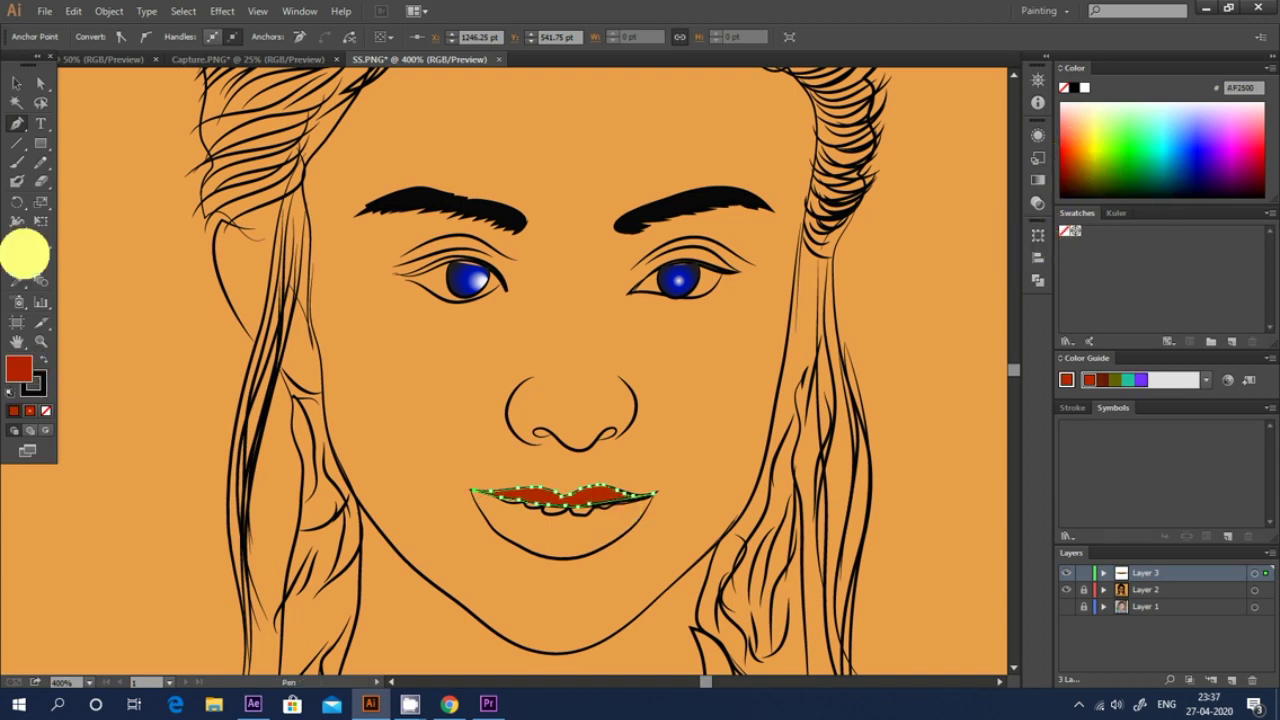
{"action": "left_click", "coordinate": [40, 261]}
{"action": "left_click", "coordinate": [883, 234]}
{"action": "left_click", "coordinate": [888, 245]}
{"action": "left_click", "coordinate": [92, 198]}
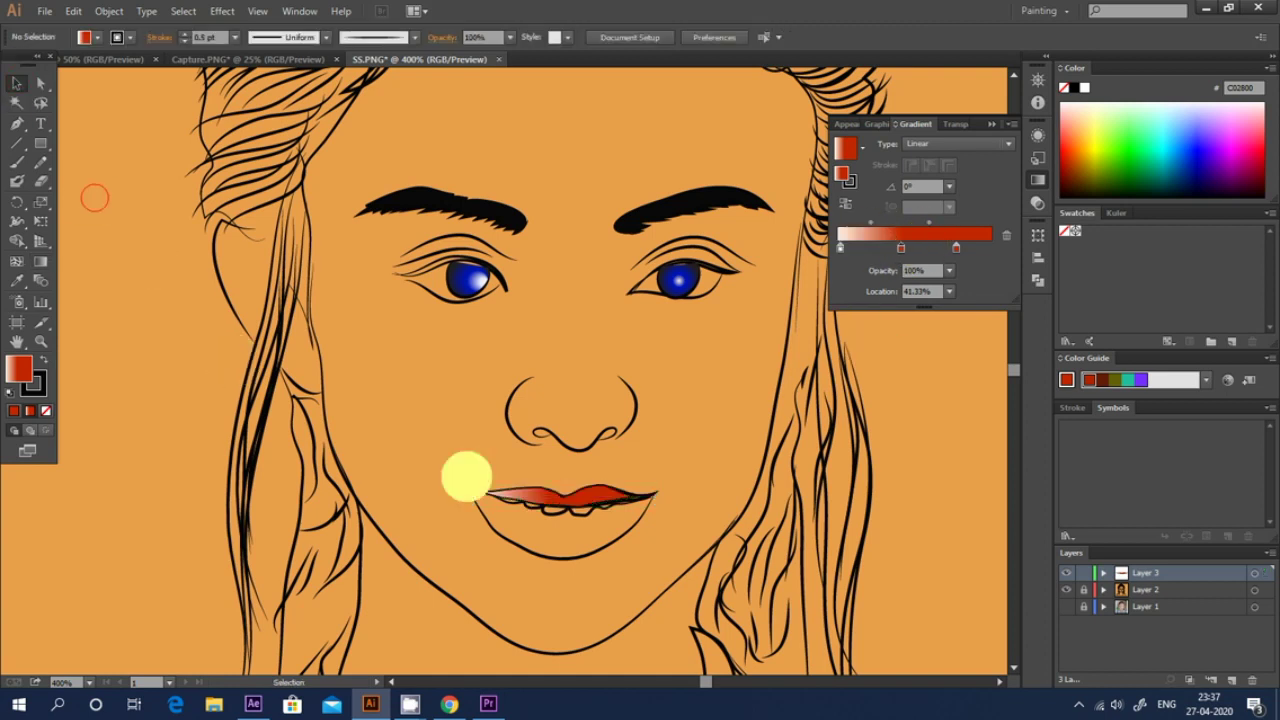
- Start a path for the lower lip and leave it unfilled
{"action": "left_click", "coordinate": [17, 123]}
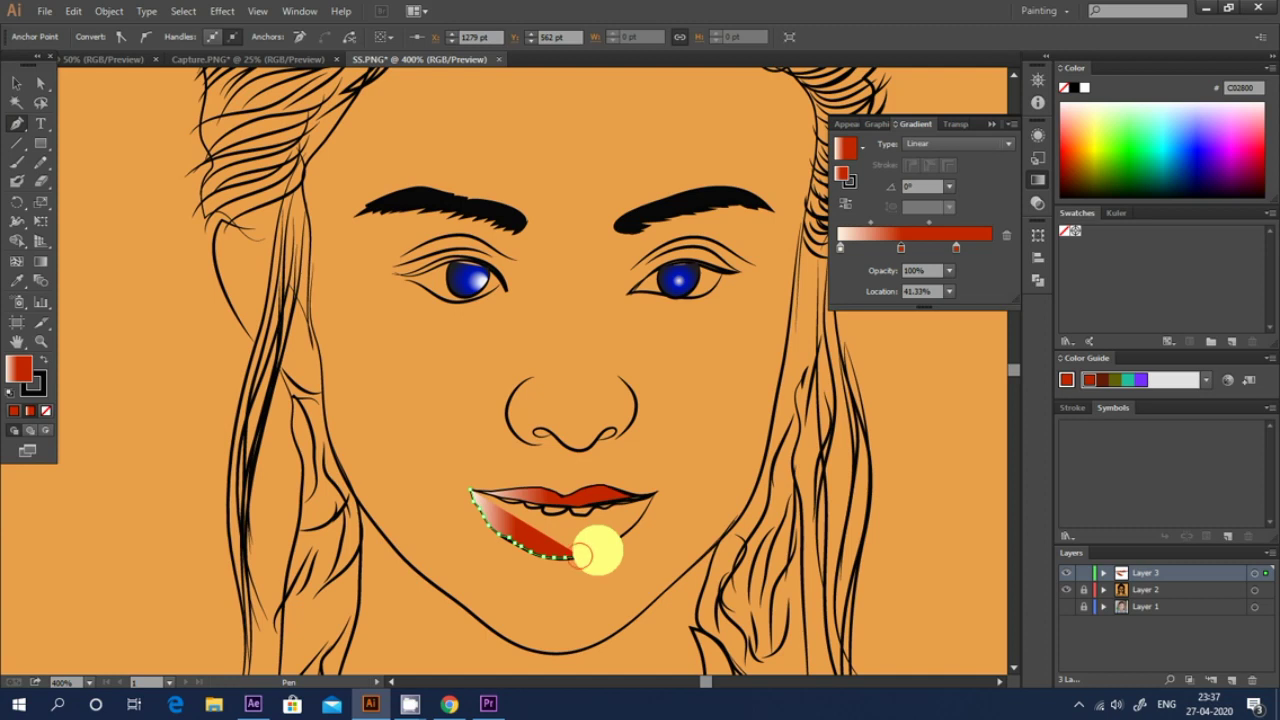
{"action": "left_click", "coordinate": [638, 515]}
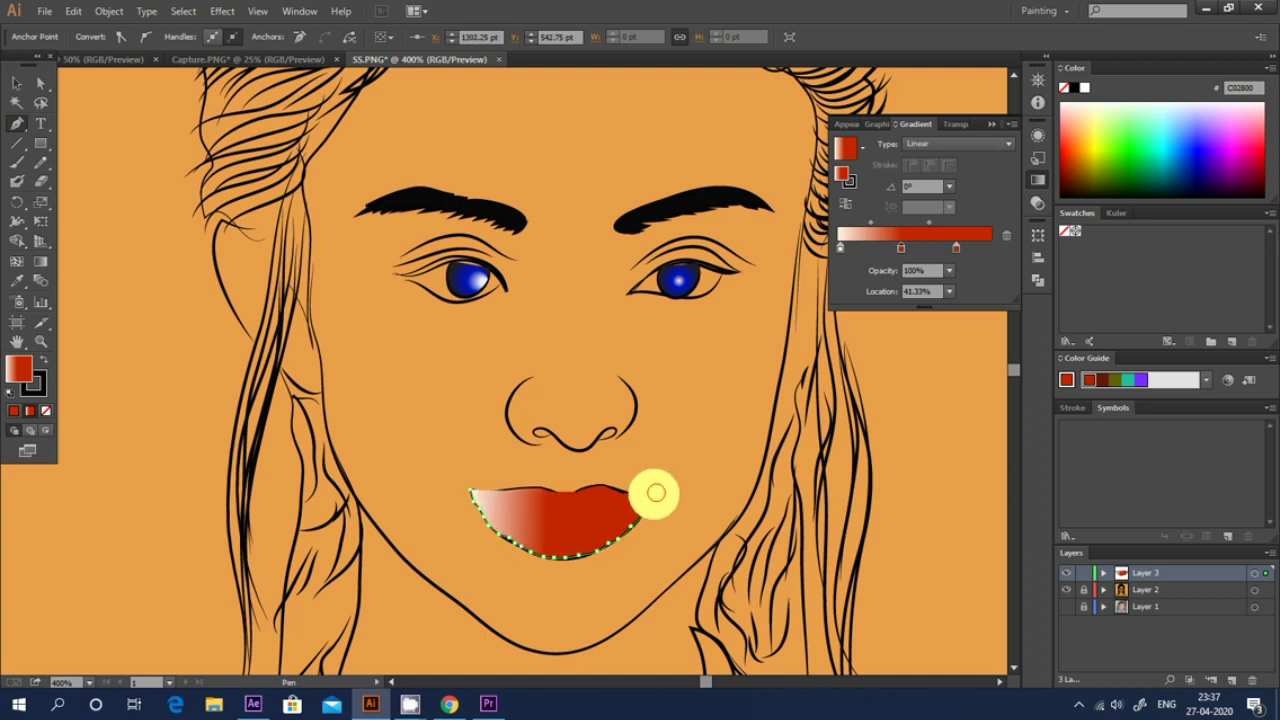
{"action": "key", "text": "ctrl+shift+bracketleft"}
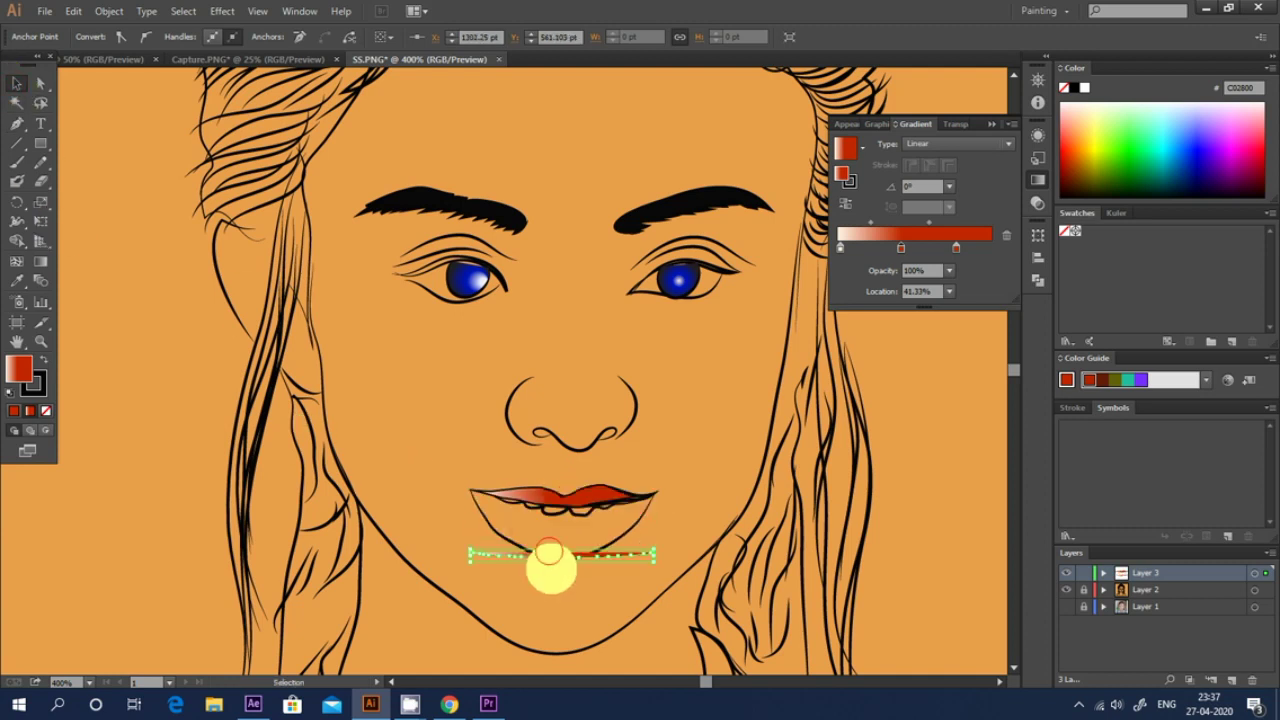
- Deselect the lip path and set the fill to none
{"action": "key", "text": "v"}
{"action": "left_click", "coordinate": [399, 470]}
{"action": "double_click", "coordinate": [10, 366]}
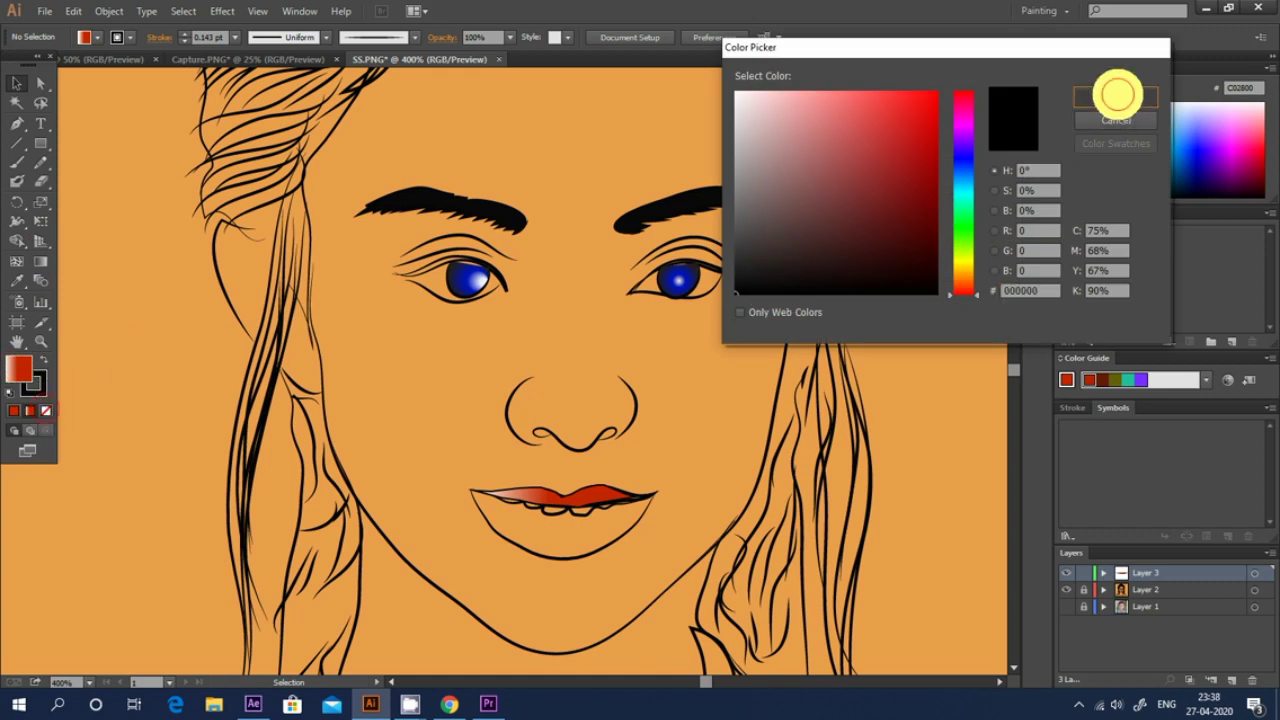
{"action": "left_click", "coordinate": [1114, 93]}
{"action": "left_click", "coordinate": [45, 410]}
- Trace the lower-lip outline from the left corner along the bottom to the right corner
{"action": "left_click", "coordinate": [17, 123]}
{"action": "left_click", "coordinate": [471, 500]}
{"action": "left_click", "coordinate": [499, 537]}
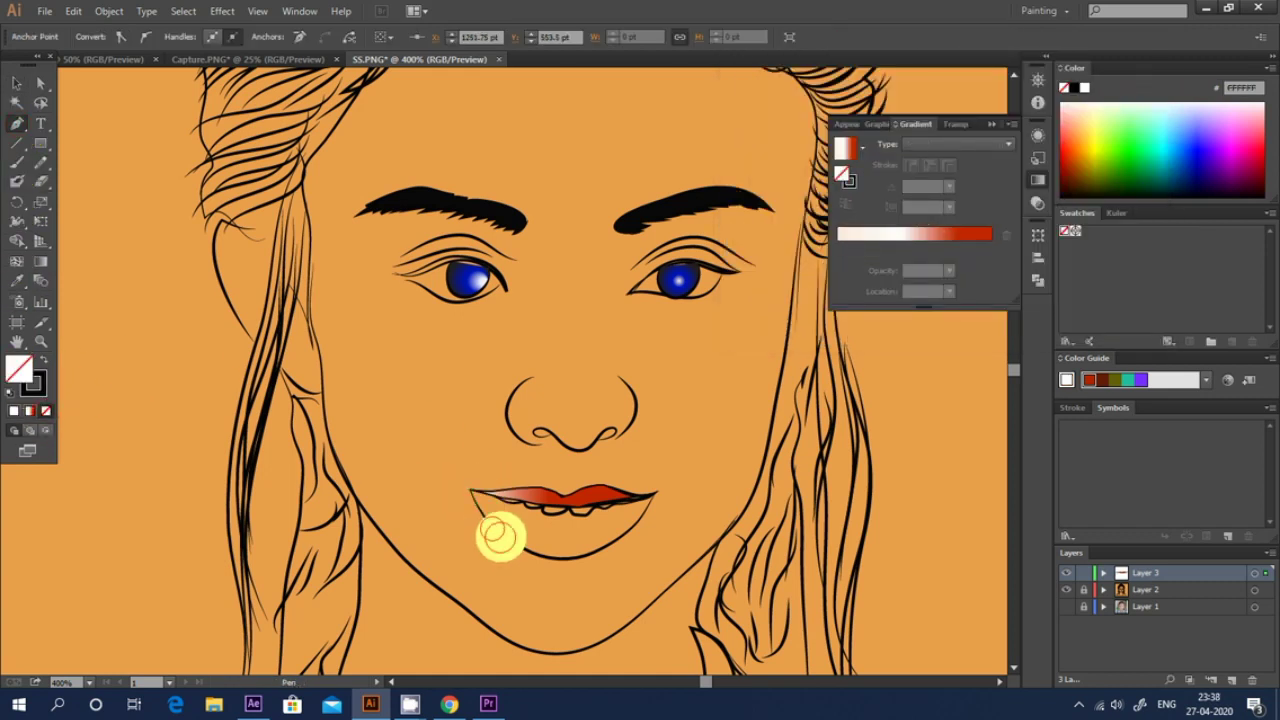
{"action": "left_click", "coordinate": [624, 527]}
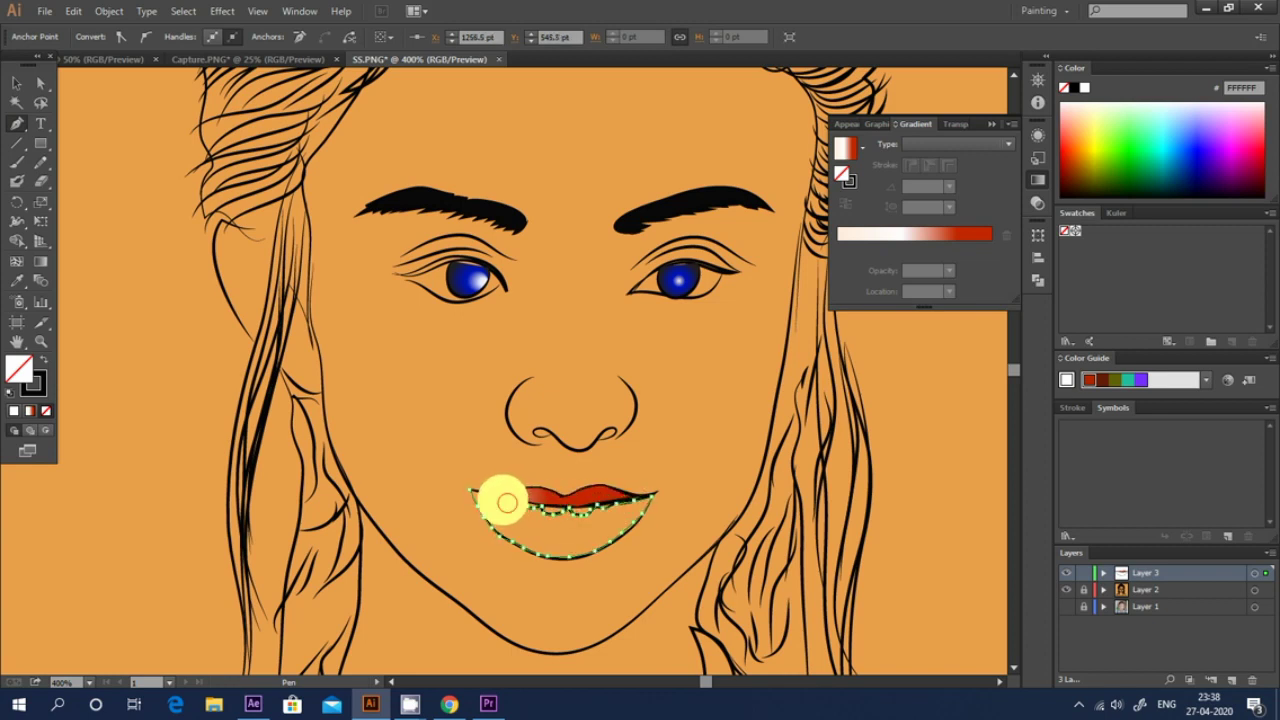
- Fill the lower lip with a white-to-red linear gradient, then deselect it
{"action": "double_click", "coordinate": [20, 366]}
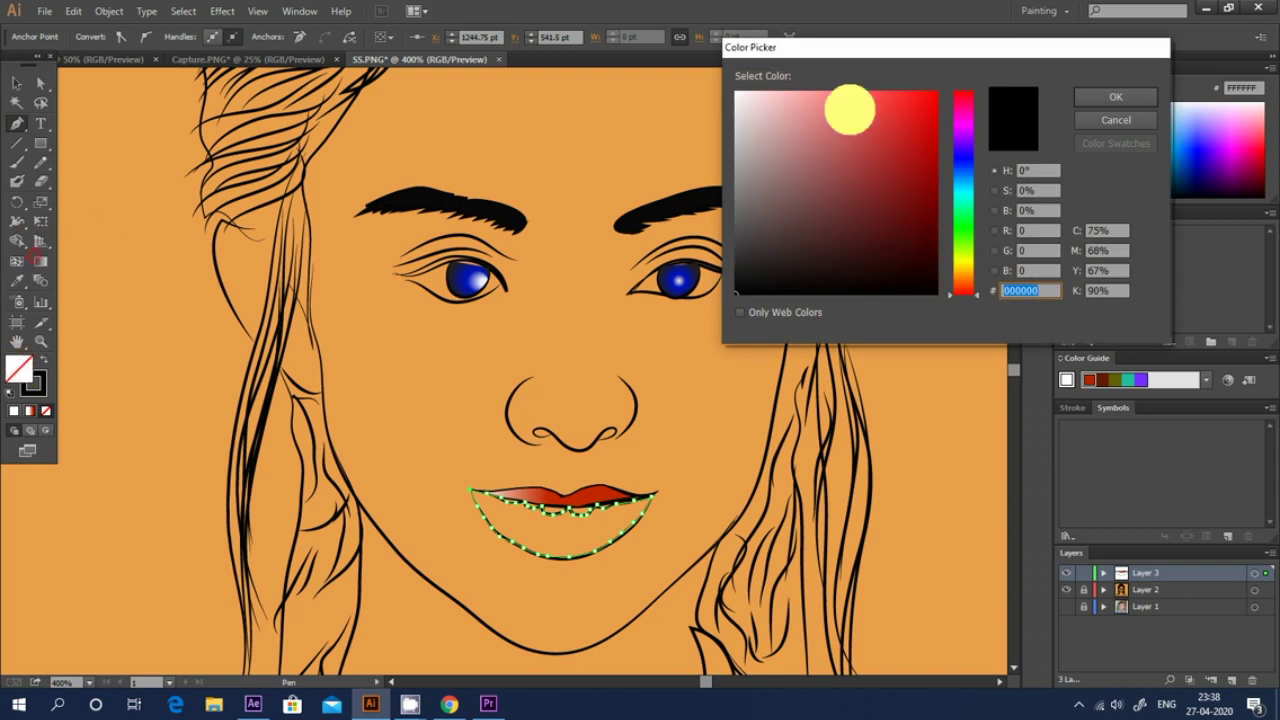
{"action": "left_click", "coordinate": [786, 137]}
{"action": "left_click", "coordinate": [1114, 93]}
{"action": "left_click", "coordinate": [36, 261]}
{"action": "left_click", "coordinate": [910, 234]}
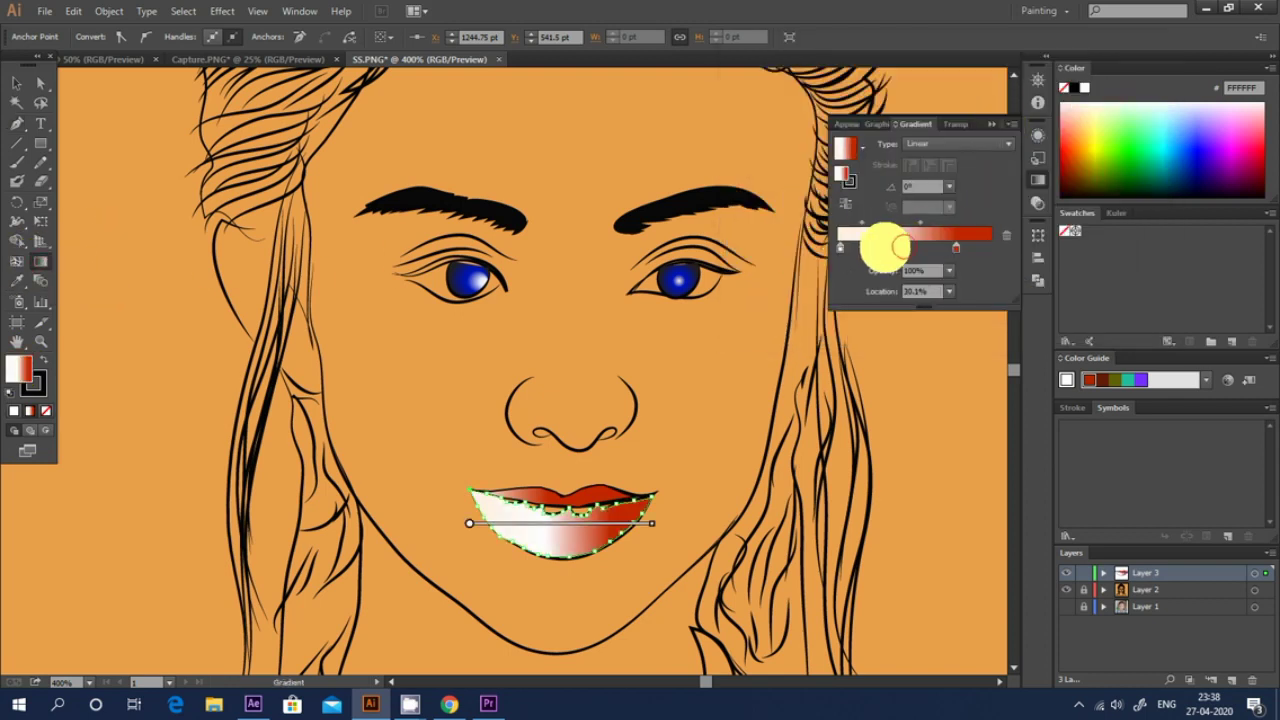
{"action": "key", "text": "v"}
{"action": "left_click", "coordinate": [83, 136]}
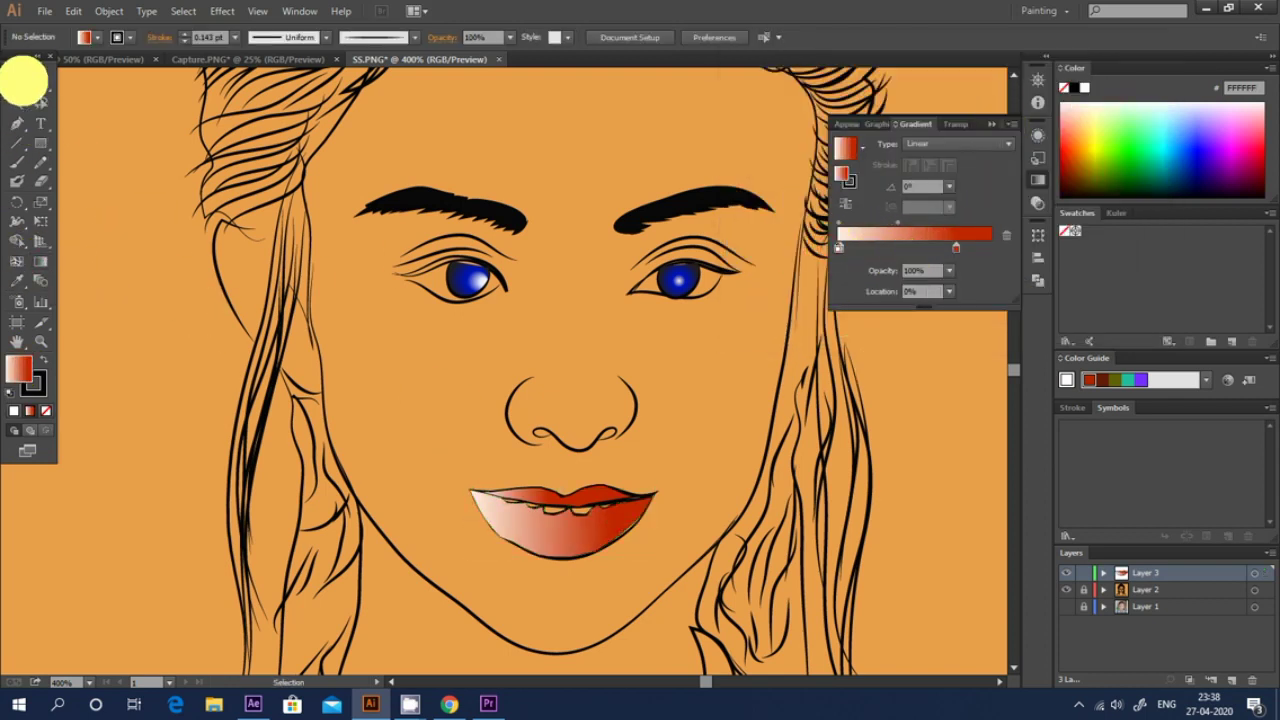
{"action": "left_click", "coordinate": [15, 121]}
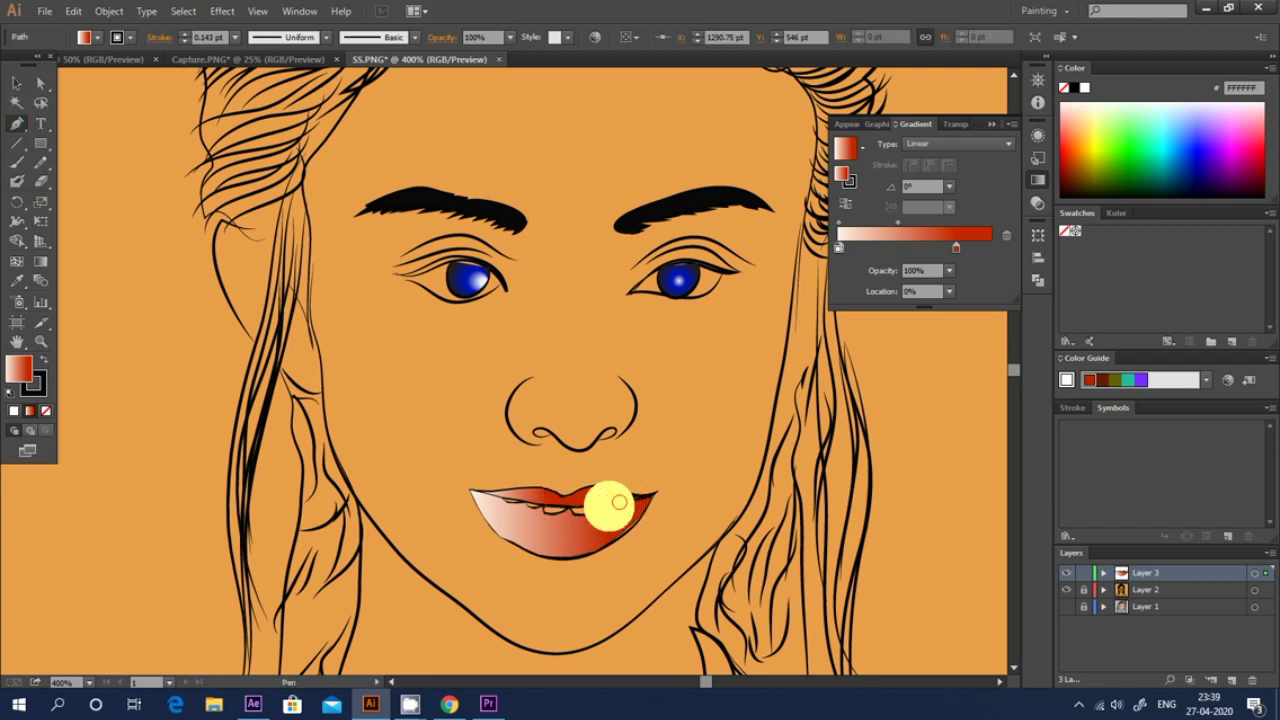
- Draw a small teeth outline between the lips
{"action": "left_click", "coordinate": [598, 505]}
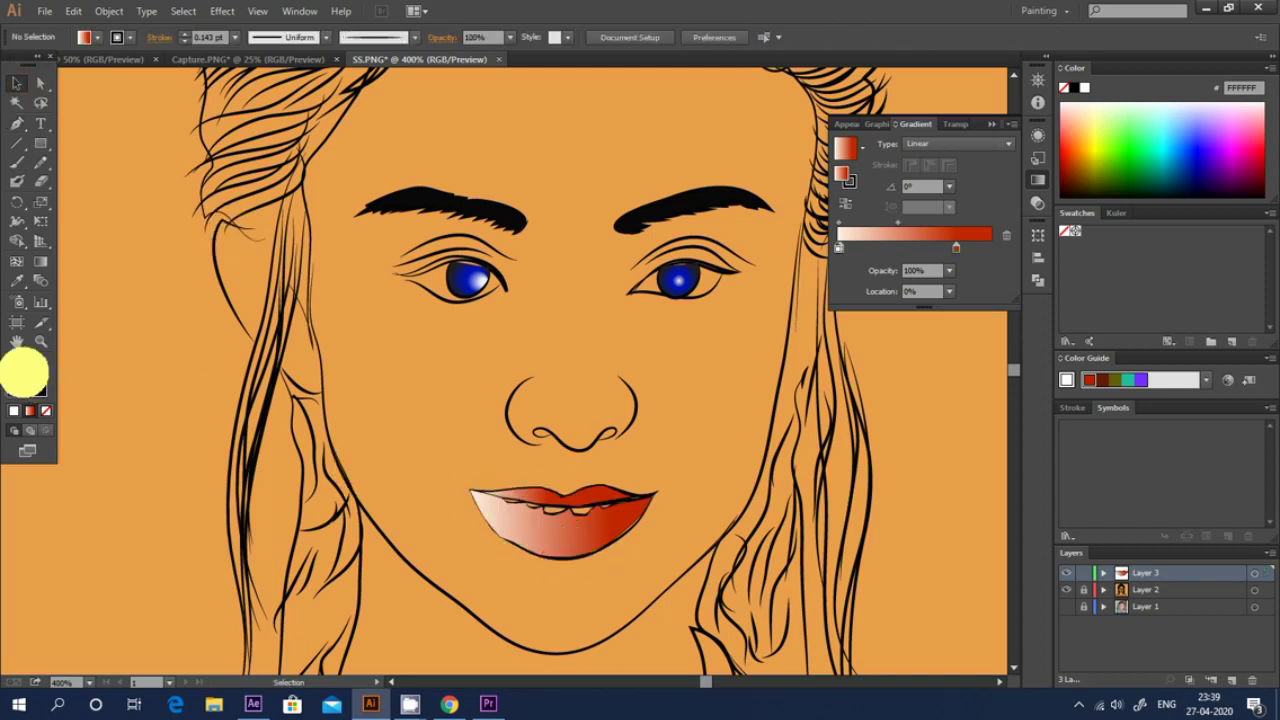
{"action": "left_click", "coordinate": [383, 453], "text": "ctrl"}
{"action": "left_click", "coordinate": [607, 508]}
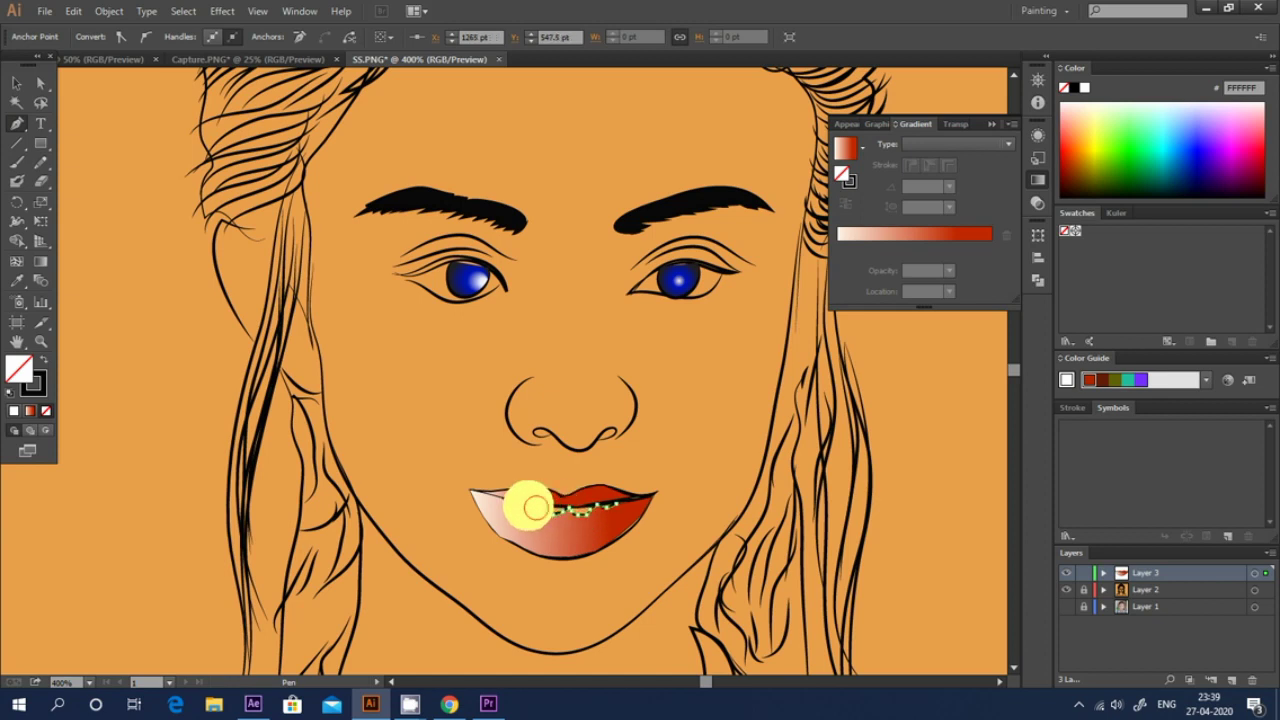
{"action": "key", "text": "period"}
{"action": "left_click", "coordinate": [123, 206], "text": "ctrl"}
{"action": "key", "text": "b"}
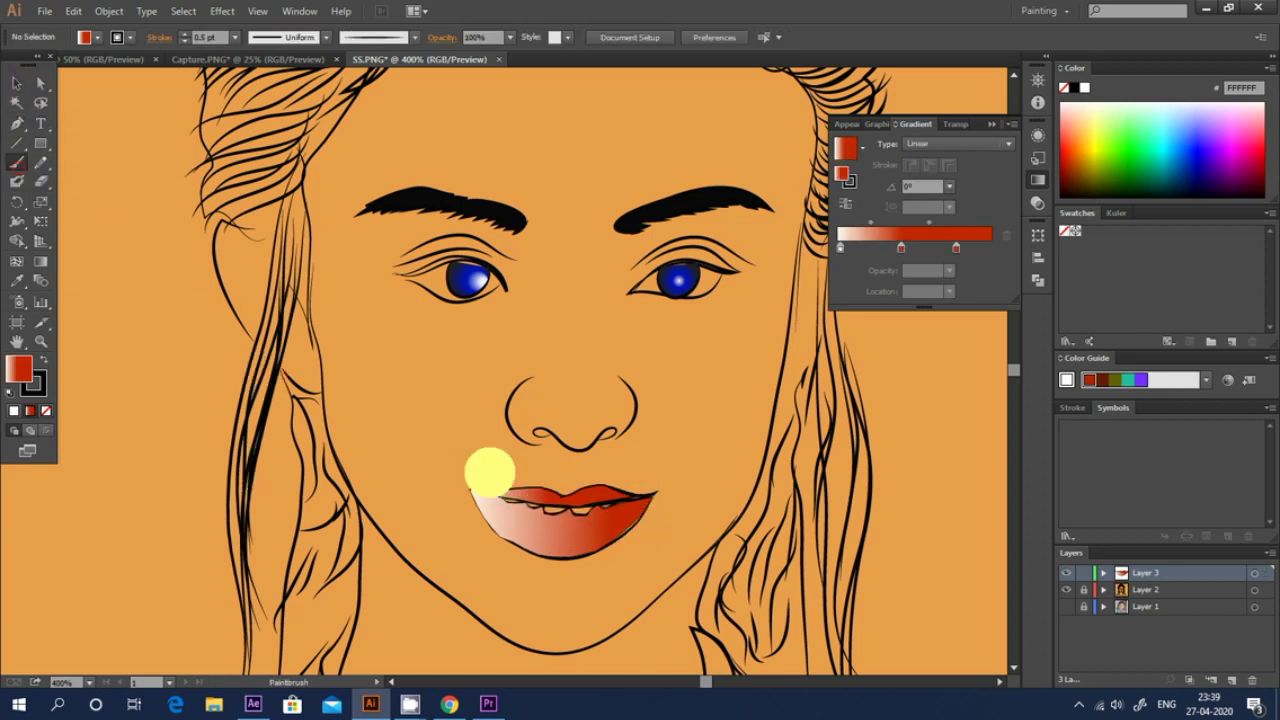
{"action": "key", "text": "p"}
{"action": "left_click", "coordinate": [553, 505]}
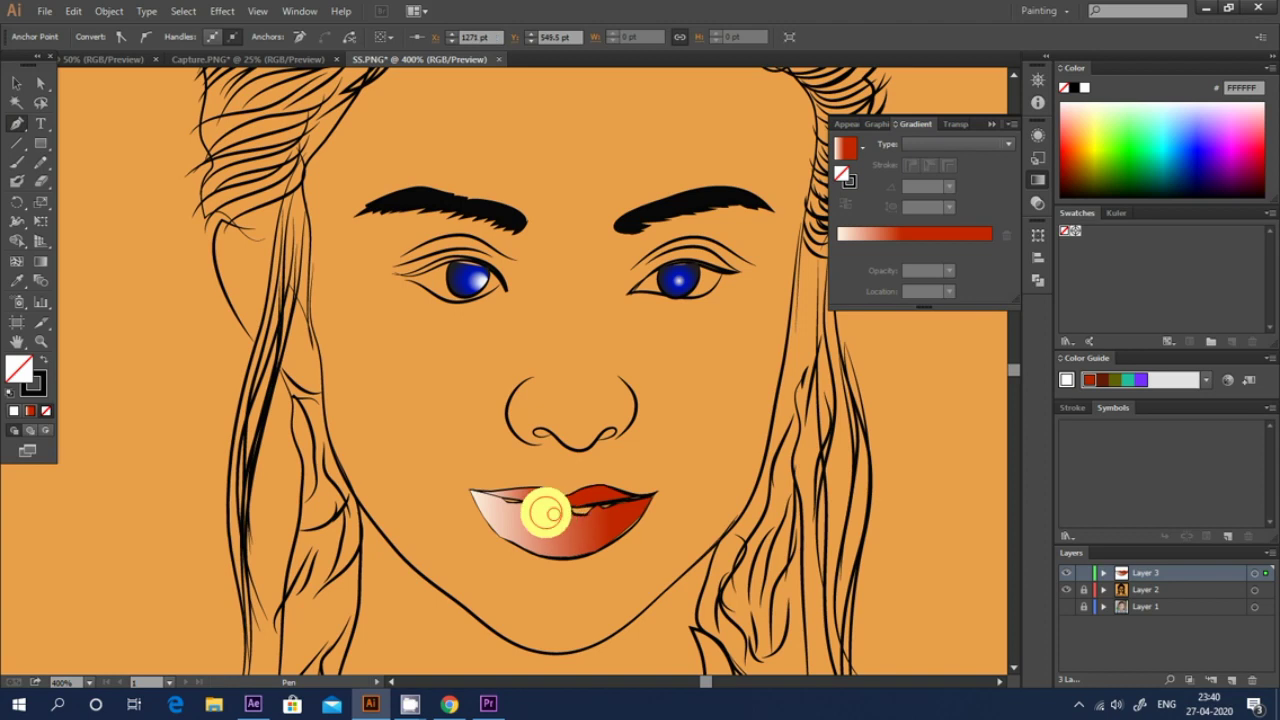
- Soften the lip gradient by moving a stop to about 47%, keeping it white to red
{"action": "left_click", "coordinate": [840, 236]}
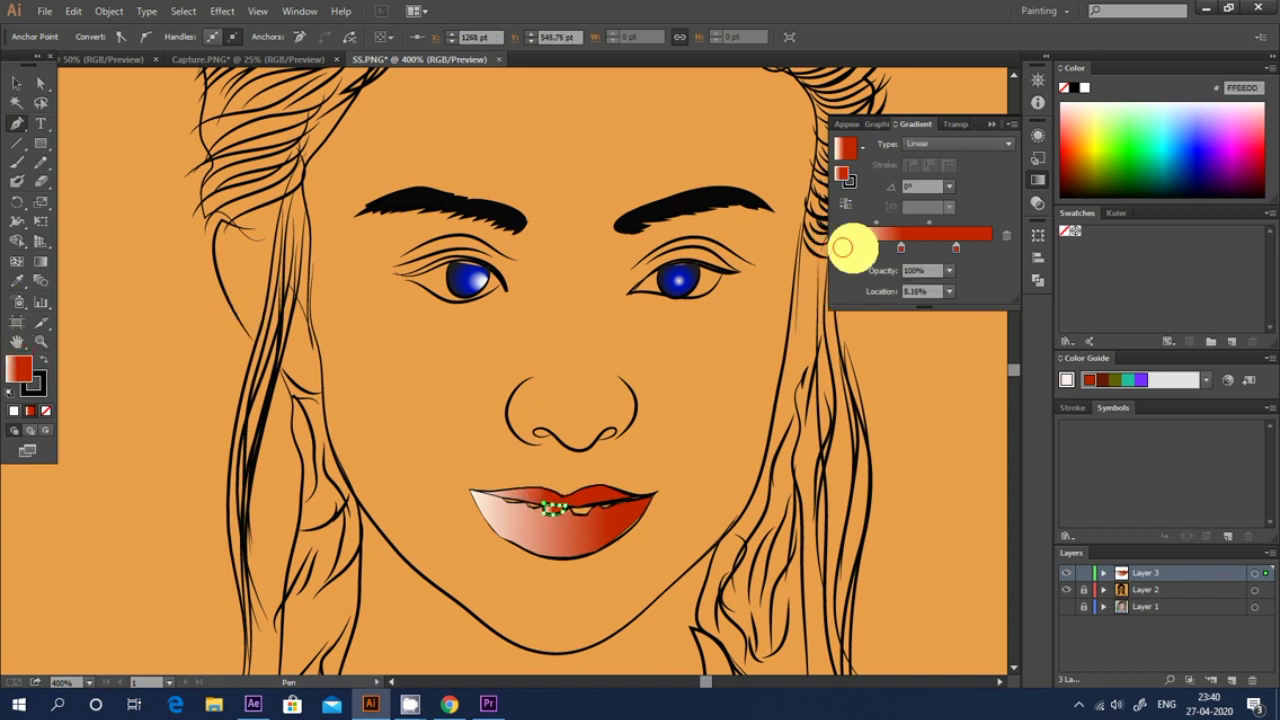
{"action": "mouse_move", "coordinate": [861, 248]}
{"action": "left_mouse_down"}
{"action": "mouse_move", "coordinate": [912, 248]}
{"action": "mouse_move", "coordinate": [838, 247]}
{"action": "left_mouse_up"}
{"action": "left_click_drag", "start_coordinate": [956, 248], "coordinate": [1018, 246]}
{"action": "left_click", "coordinate": [17, 83]}
{"action": "left_click", "coordinate": [104, 110]}
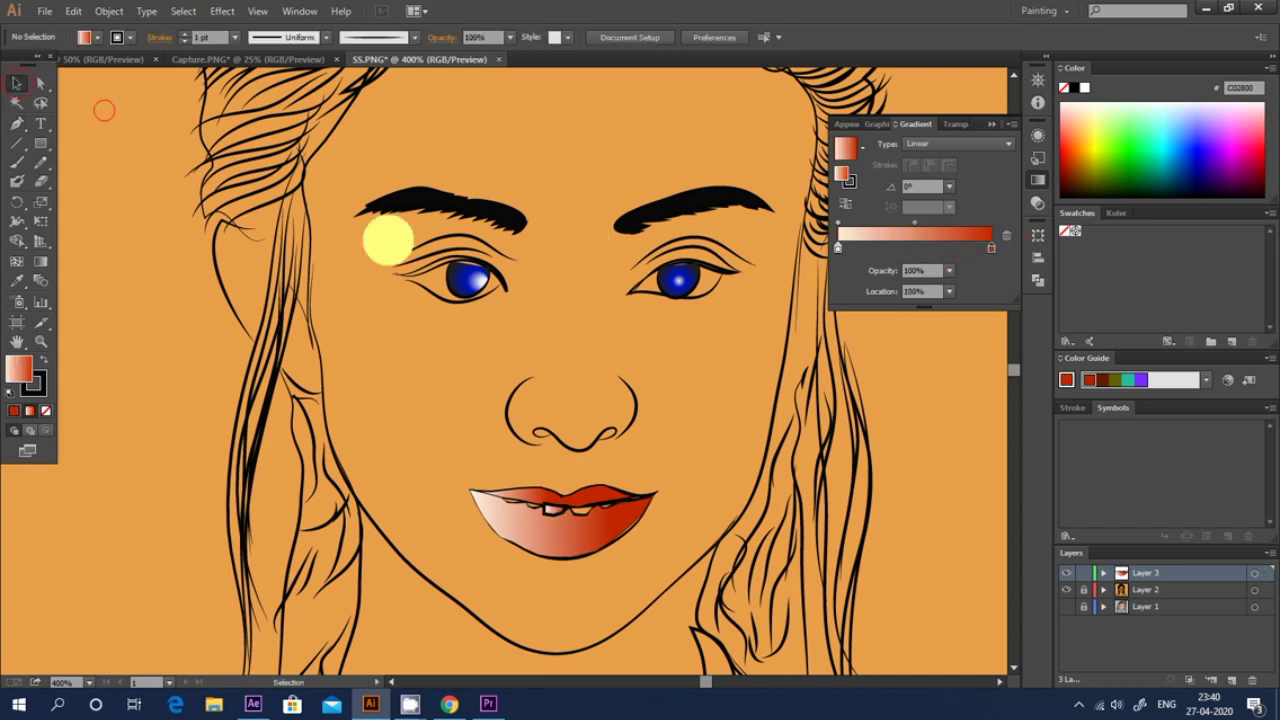
- Fill the teeth shape with cream colour FFF3DD
{"action": "left_click", "coordinate": [540, 513]}
{"action": "left_click", "coordinate": [290, 326]}
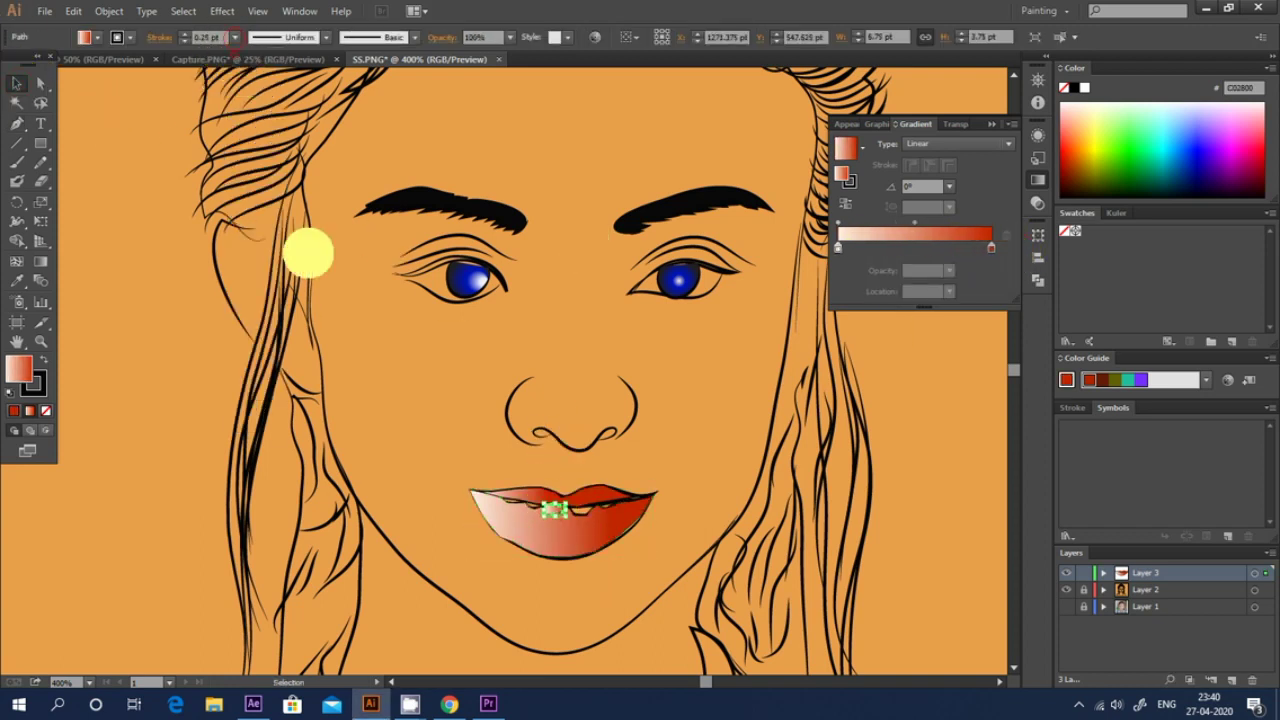
{"action": "key", "text": "ctrl+minus"}
{"action": "key", "text": "ctrl+minus"}
{"action": "key", "text": "ctrl+minus"}
{"action": "key", "text": "ctrl+plus"}
{"action": "key", "text": "ctrl+plus"}
{"action": "left_click", "coordinate": [532, 478]}
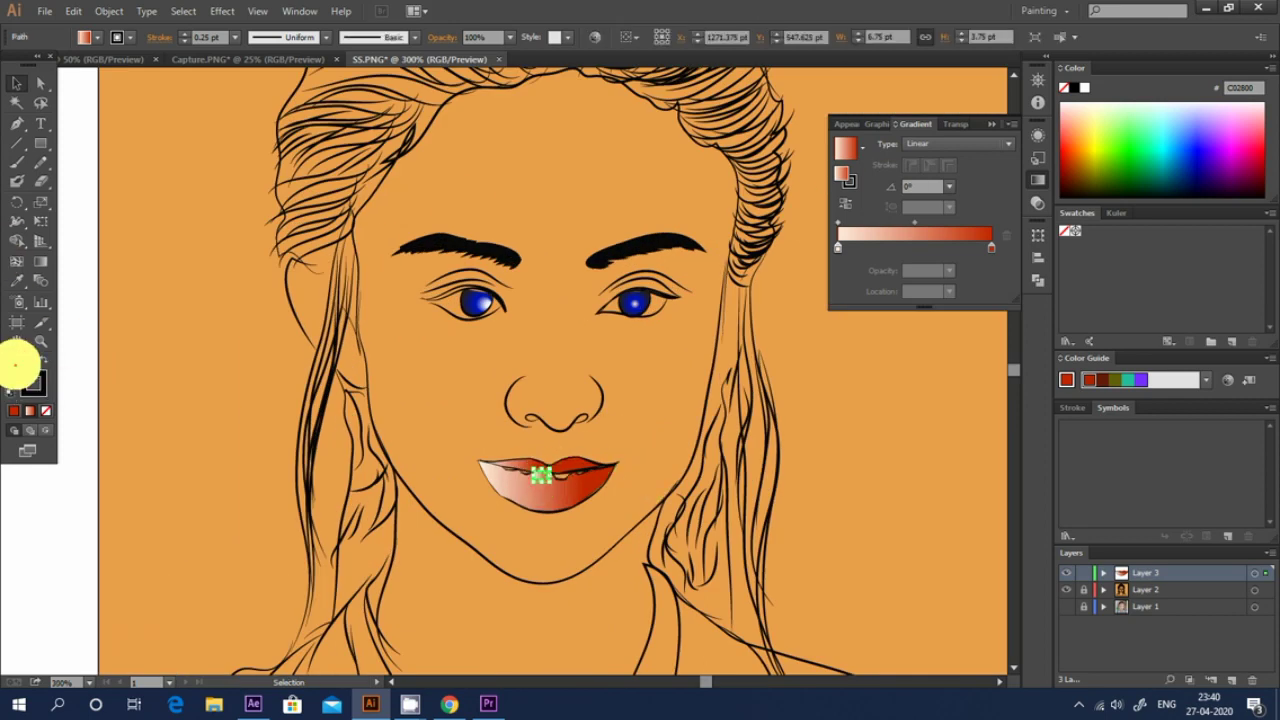
{"action": "left_click", "coordinate": [1078, 108]}
{"action": "left_click", "coordinate": [629, 500]}
- Add another tooth shape between the lips, then zoom out to the whole face
{"action": "left_click", "coordinate": [17, 123]}
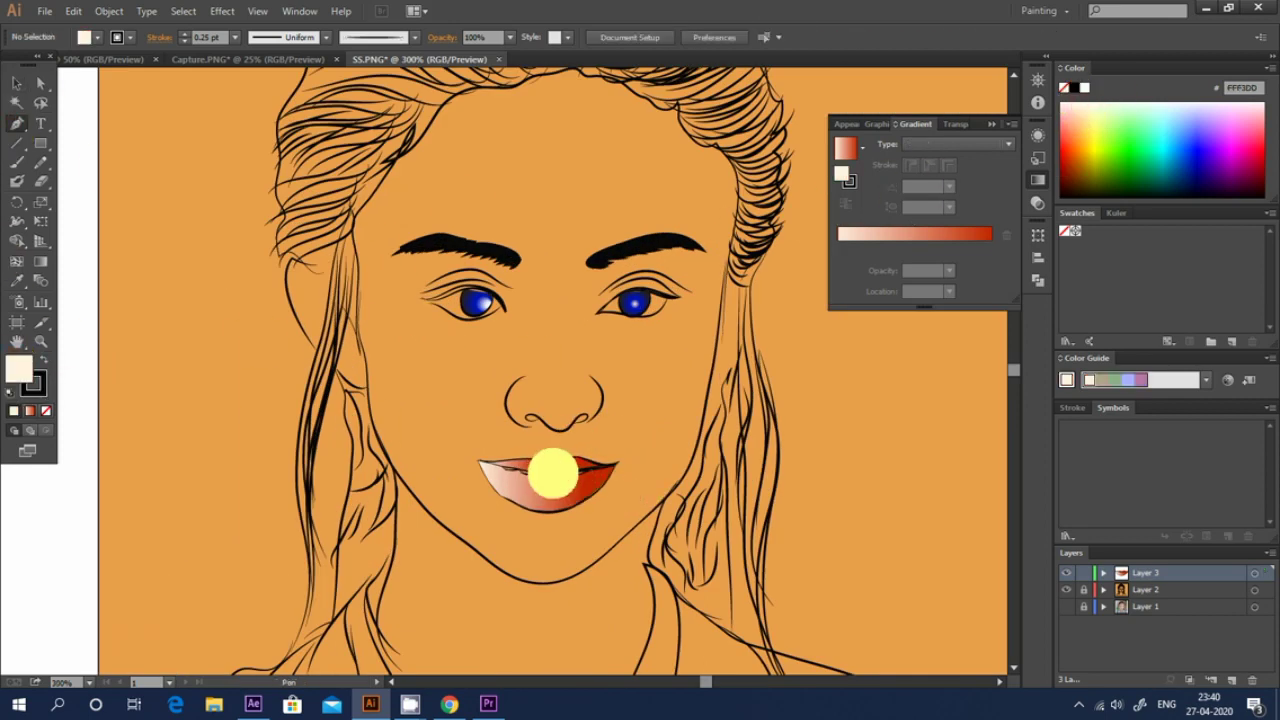
{"action": "left_click", "coordinate": [557, 479]}
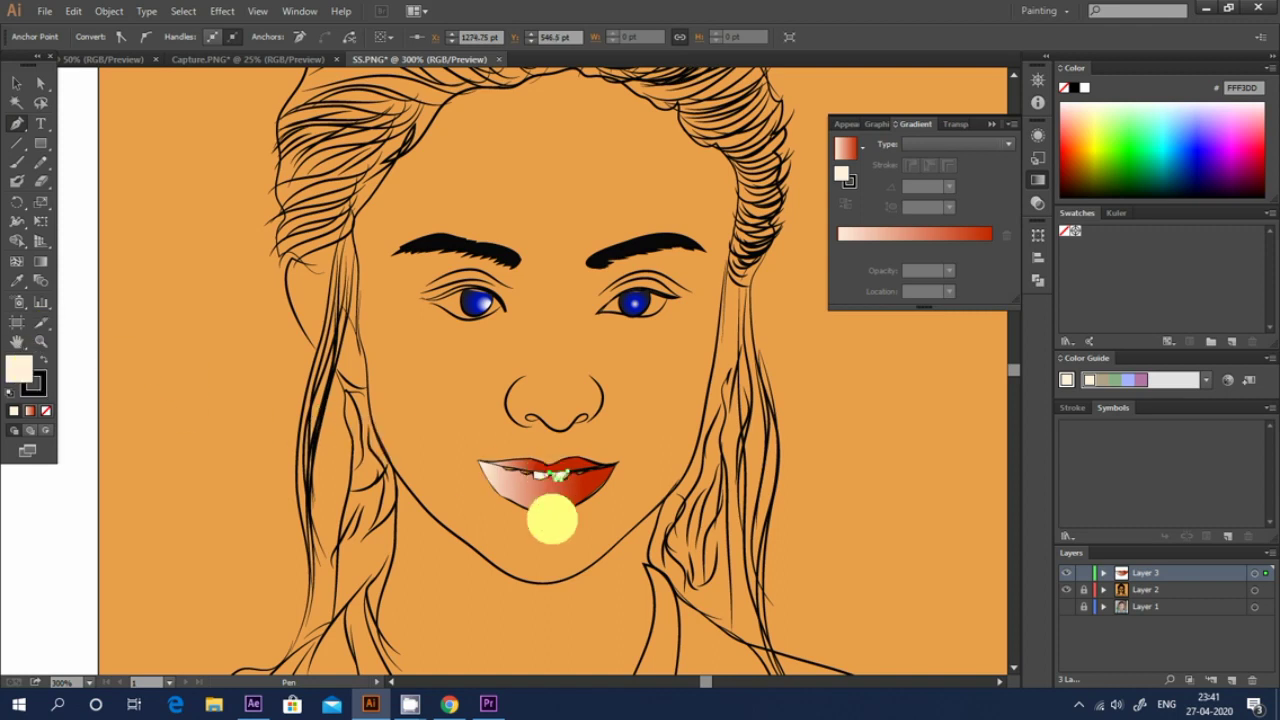
{"action": "left_click", "coordinate": [17, 82]}
{"action": "left_click", "coordinate": [149, 234]}
{"action": "key", "text": "ctrl+minus"}
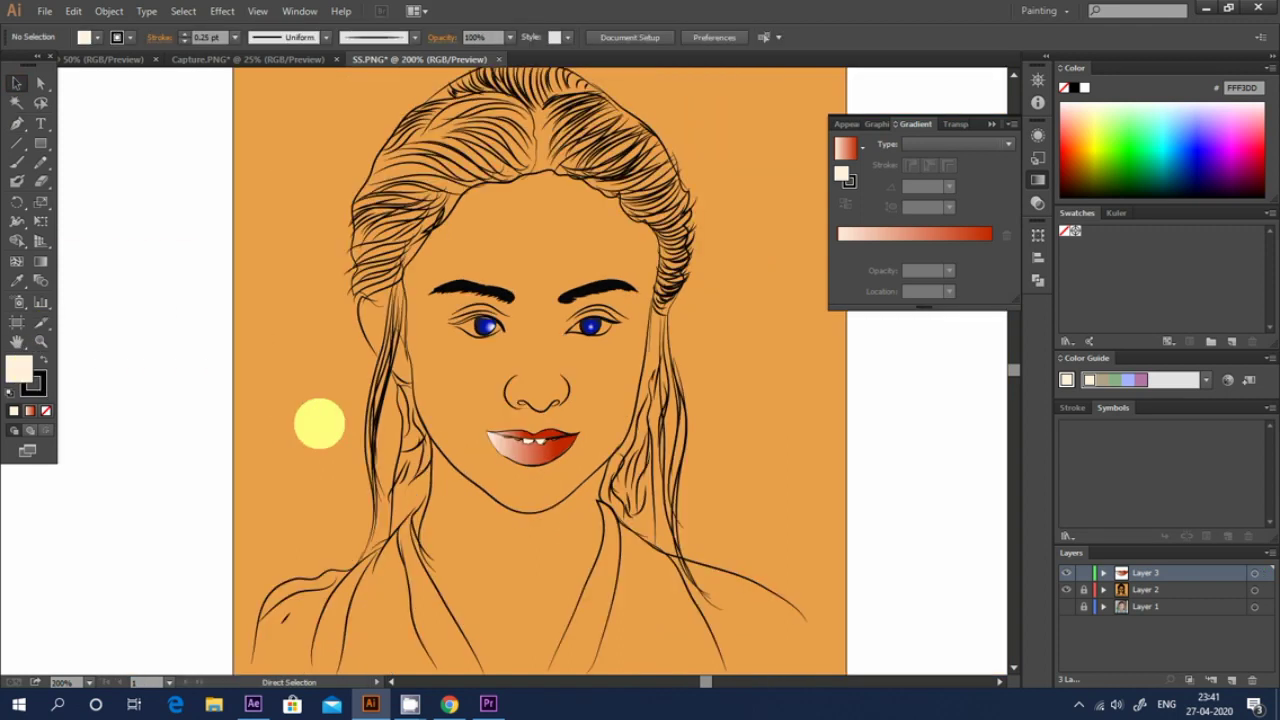
{"action": "key", "text": "ctrl+minus"}
- Trace the left nostril and fill it solid black
{"action": "key", "text": "ctrl+plus"}
{"action": "key", "text": "ctrl+plus"}
{"action": "scroll", "coordinate": [487, 366], "scroll_direction": "up", "scroll_amount": 1}
{"action": "left_click", "coordinate": [17, 123]}
{"action": "left_click", "coordinate": [531, 431]}
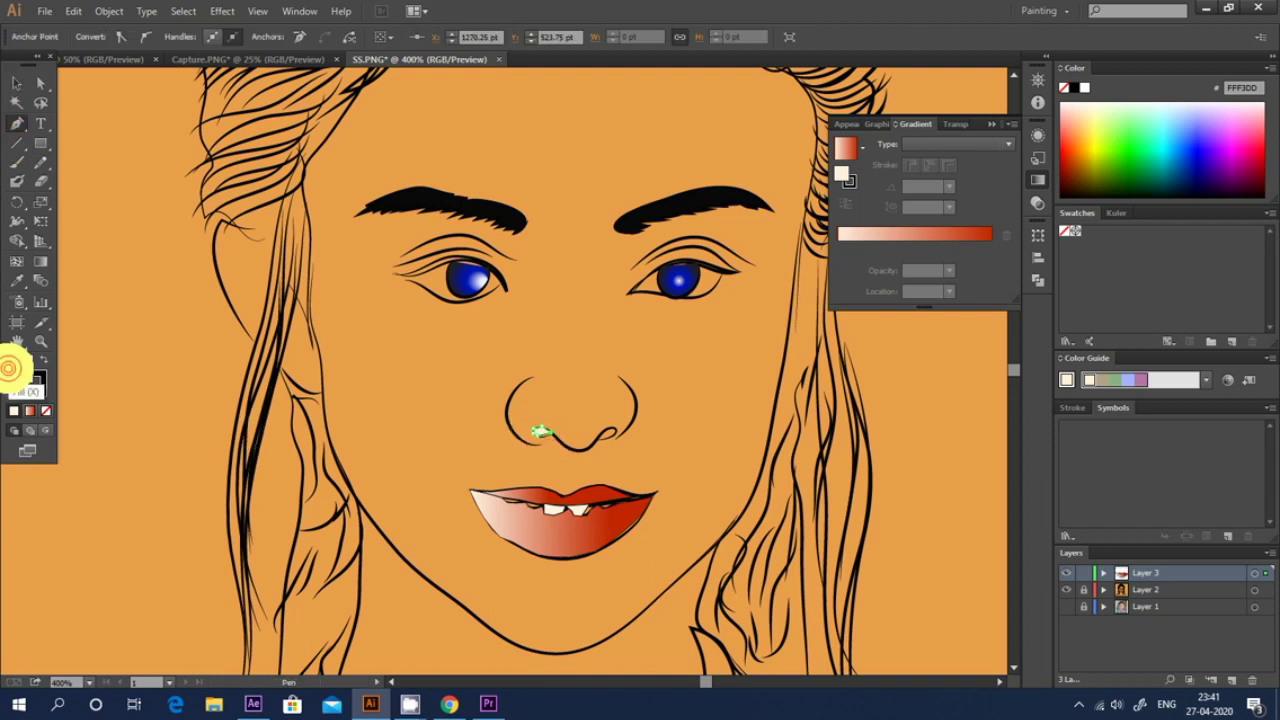
{"action": "left_click", "coordinate": [1150, 195]}
{"action": "left_click", "coordinate": [17, 82]}
{"action": "left_click", "coordinate": [80, 112]}
- Trace the right nostril as a black shape, then zoom out to the whole face
{"action": "left_click", "coordinate": [17, 123]}
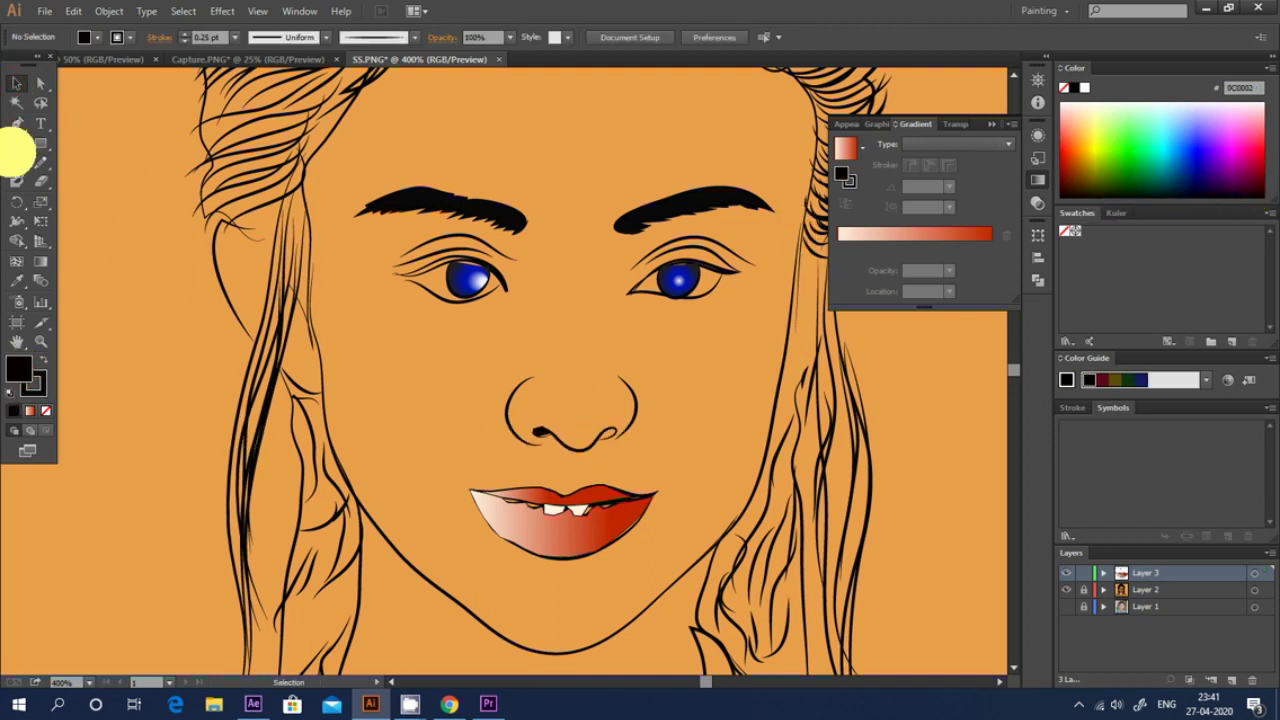
{"action": "left_click", "coordinate": [605, 428]}
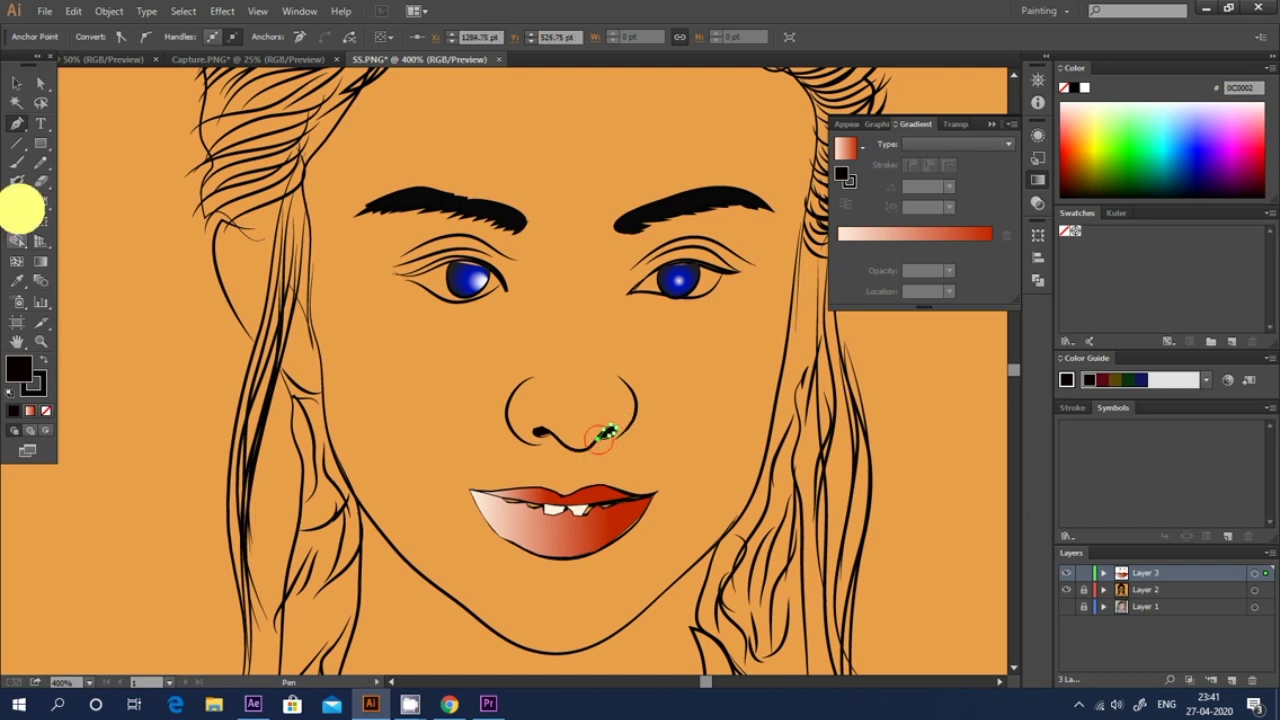
{"action": "left_click", "coordinate": [17, 82]}
{"action": "left_click", "coordinate": [157, 366]}
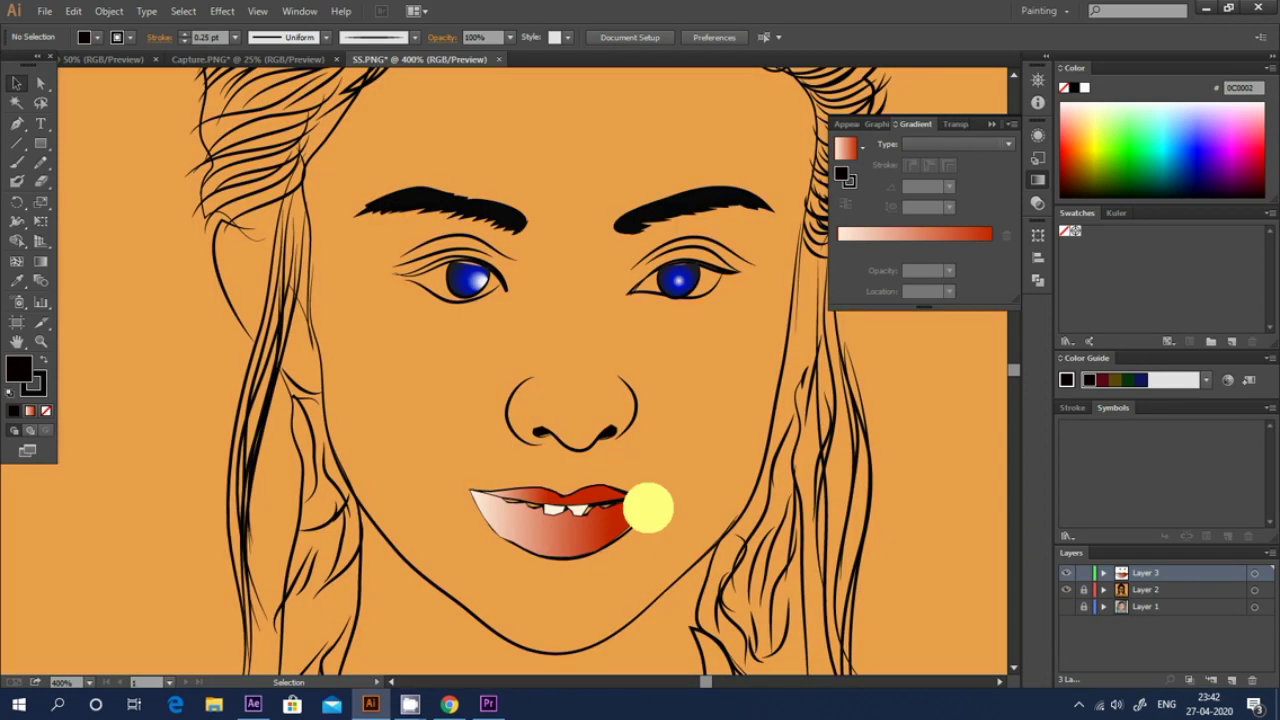
{"action": "key", "text": "ctrl+minus"}
{"action": "key", "text": "ctrl+minus"}
{"action": "left_click", "coordinate": [1066, 589]}
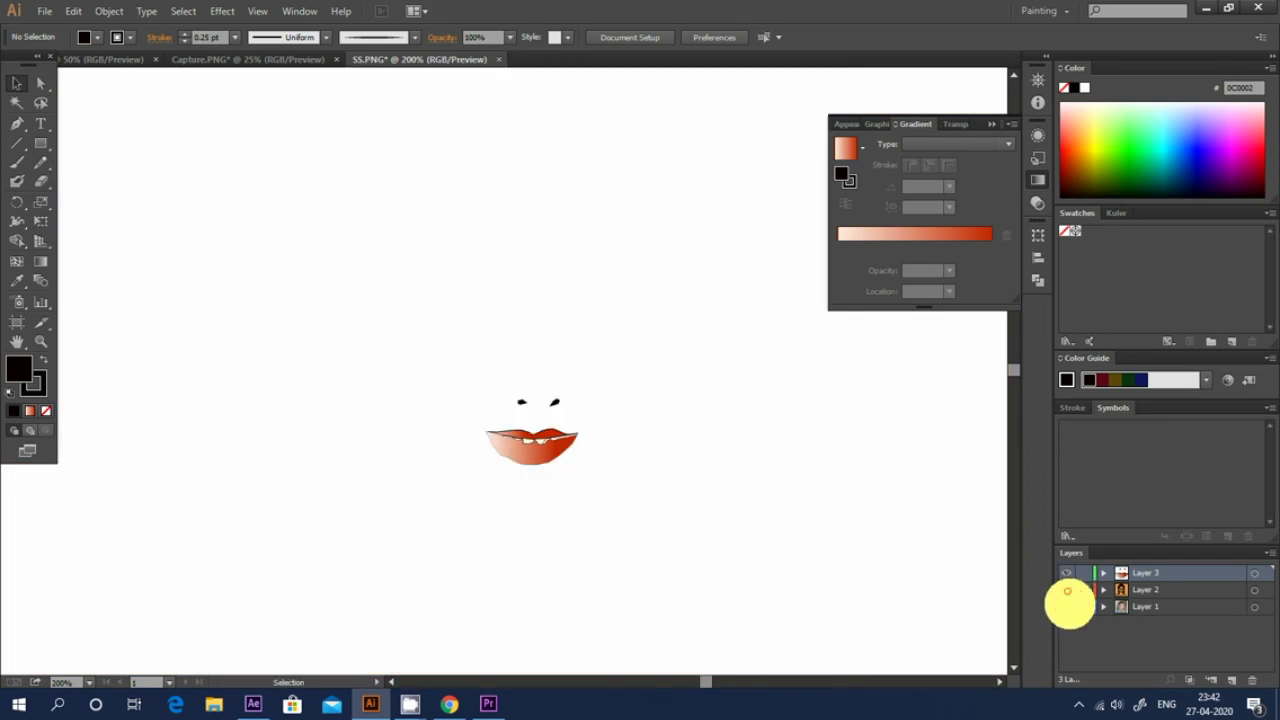
{"action": "left_click", "coordinate": [1066, 606]}
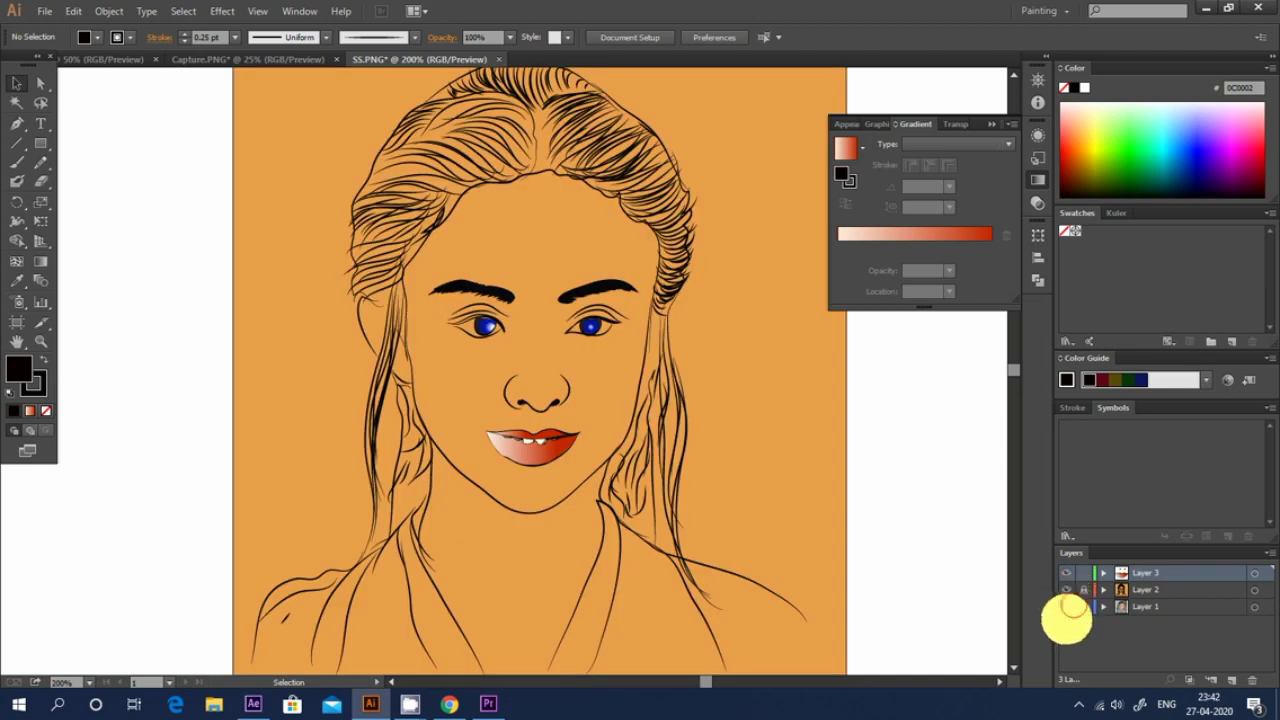
{"action": "left_click", "coordinate": [1066, 572]}
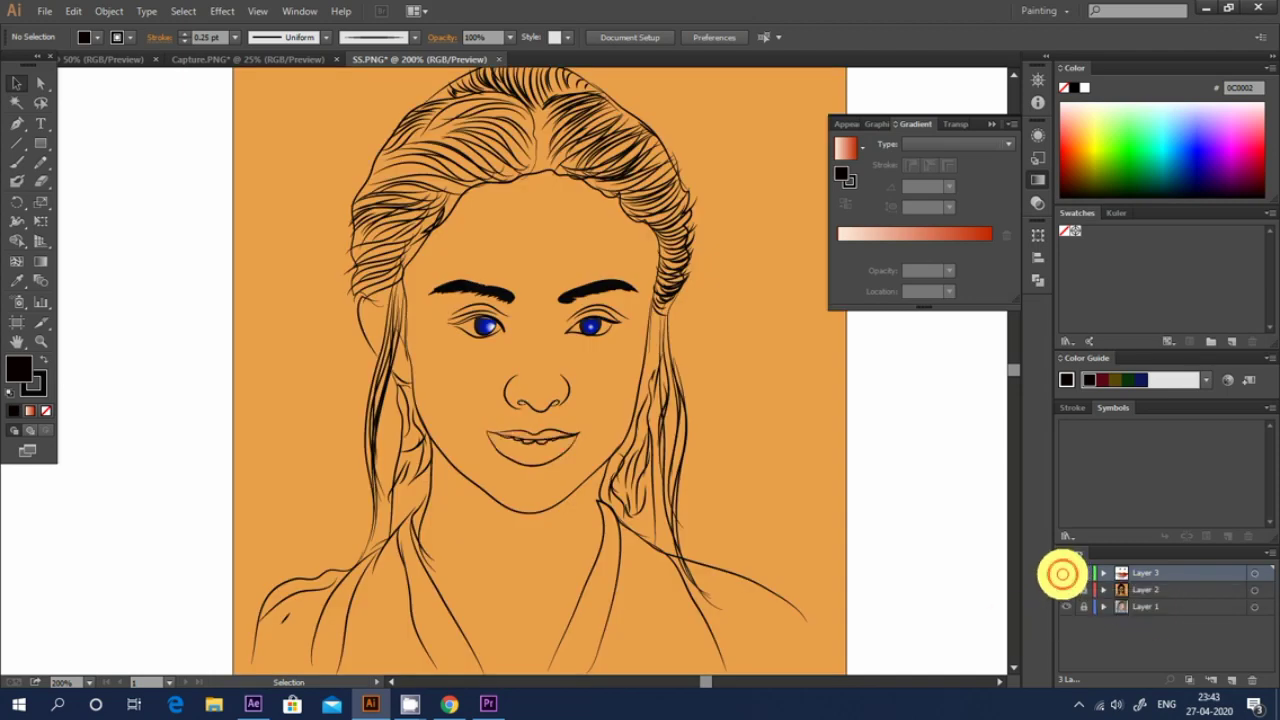
{"action": "left_click", "coordinate": [1062, 573]}
{"action": "scroll", "coordinate": [958, 582], "scroll_direction": "up", "scroll_amount": 2}
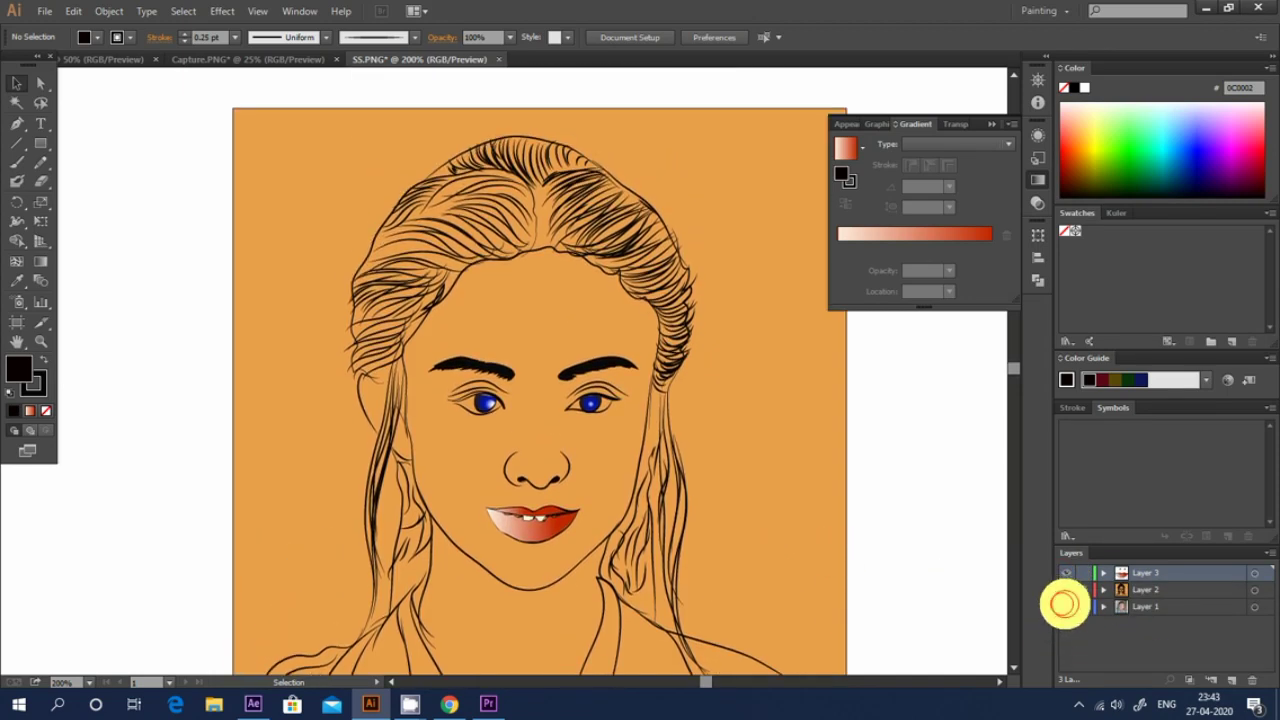
{"action": "left_click", "coordinate": [1066, 589]}
{"action": "left_click", "coordinate": [1066, 606]}
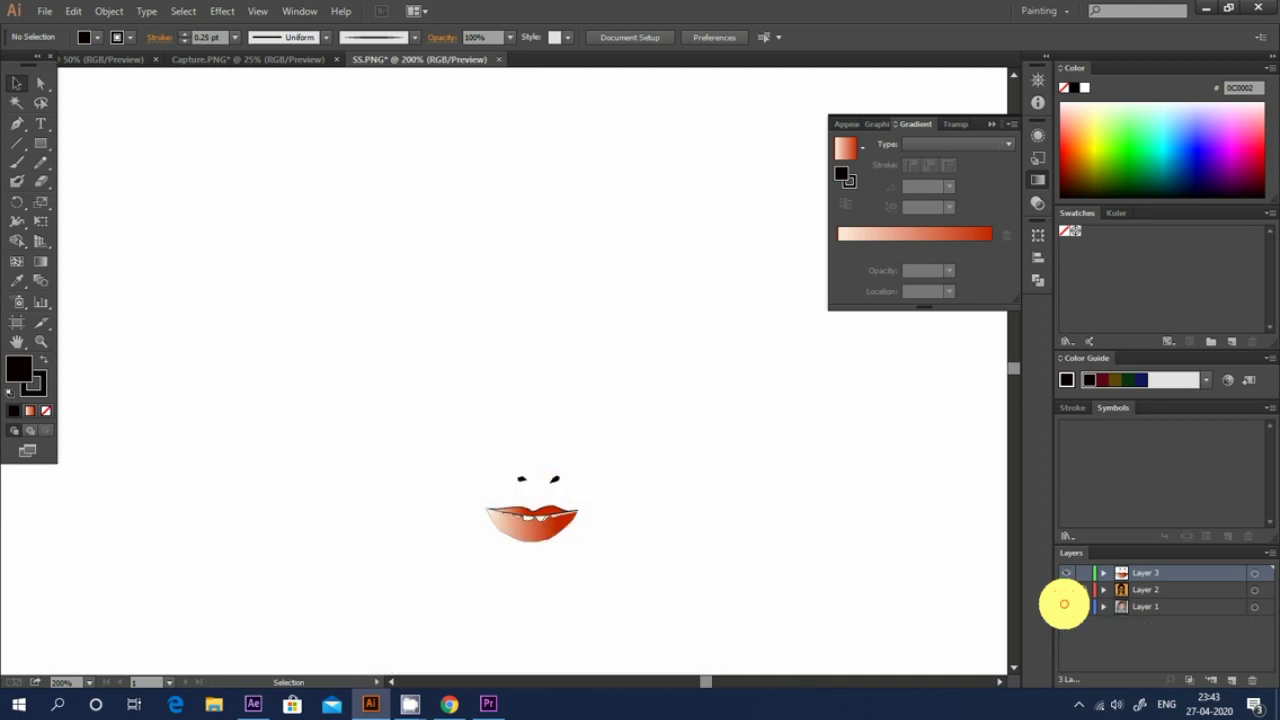
{"action": "left_click", "coordinate": [1066, 589]}
{"action": "scroll", "coordinate": [600, 430], "scroll_direction": "down", "scroll_amount": 1}
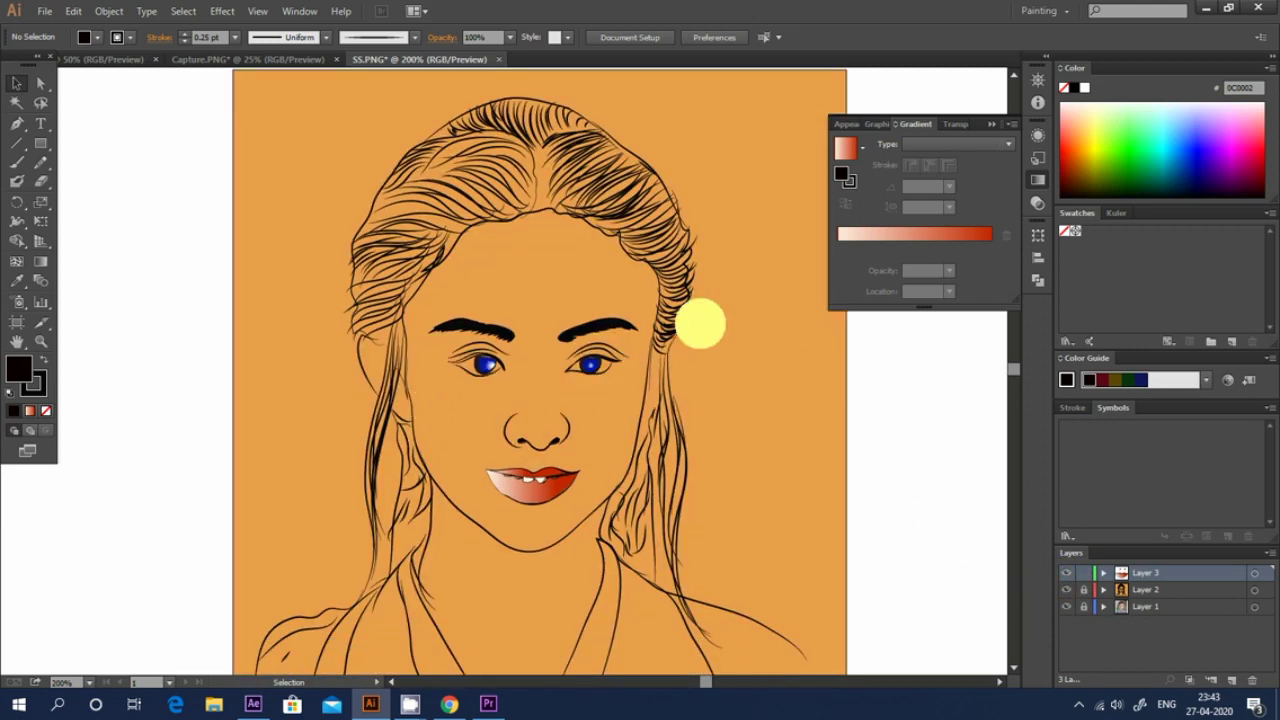
{"action": "left_click", "coordinate": [17, 121]}
- Trace a closed shape from the right eyebrow's end down the cheek and back up the jaw
{"action": "left_click", "coordinate": [648, 330]}
{"action": "left_click", "coordinate": [628, 350]}
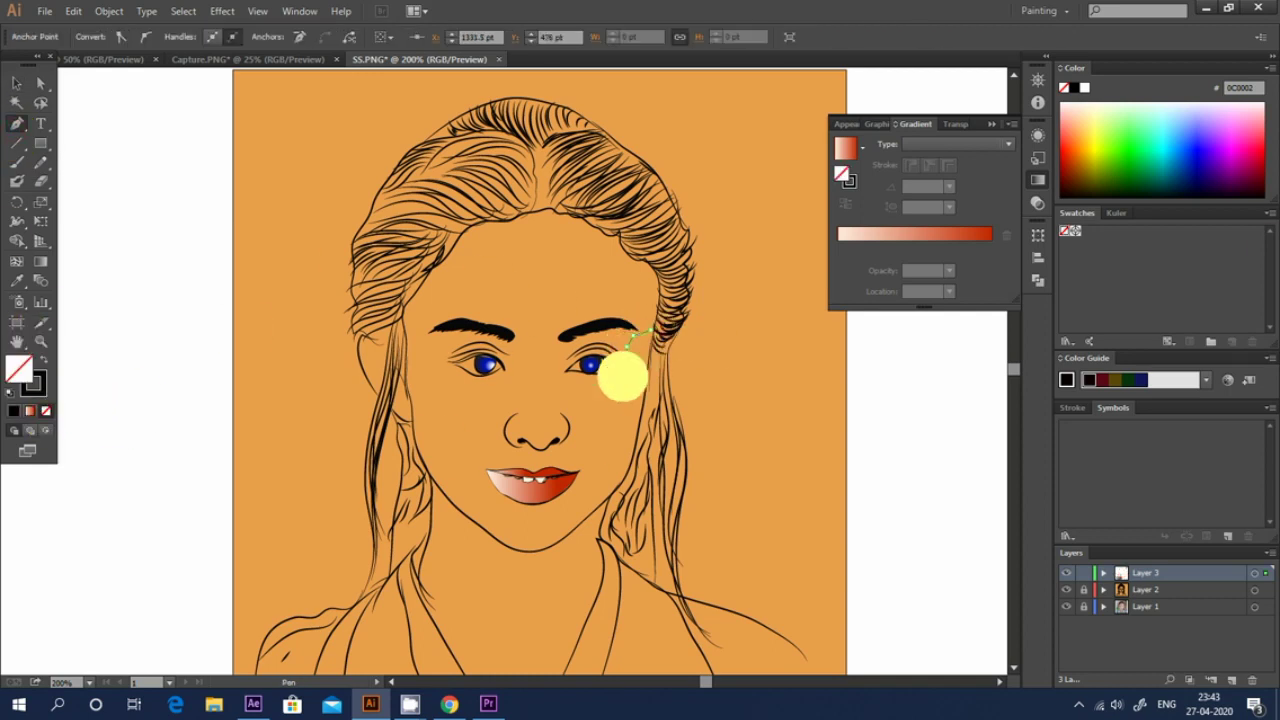
{"action": "left_click", "coordinate": [597, 413]}
{"action": "left_click", "coordinate": [592, 448]}
{"action": "left_click", "coordinate": [589, 470]}
{"action": "left_click", "coordinate": [586, 495]}
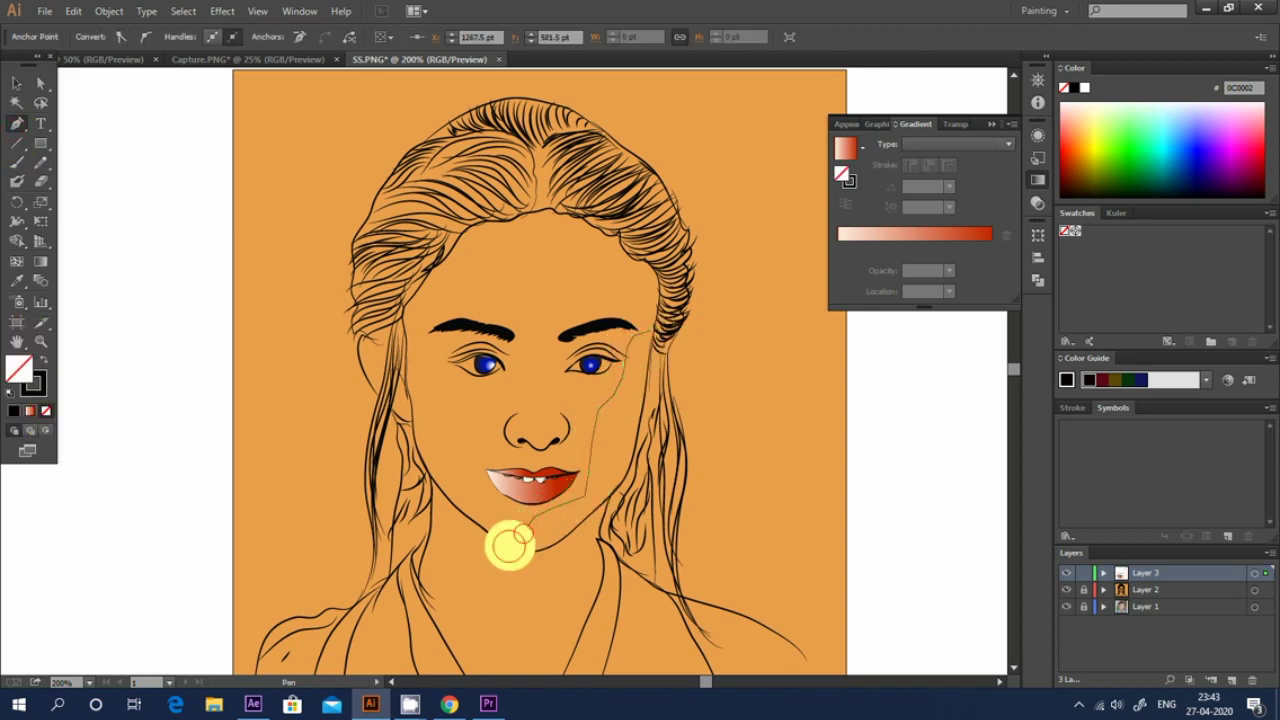
{"action": "left_click", "coordinate": [604, 520]}
{"action": "left_click", "coordinate": [623, 478]}
{"action": "left_click", "coordinate": [634, 426]}
- Fill the cheek shape with a linear gradient from red to peach at 55.61%
{"action": "left_click", "coordinate": [640, 385]}
{"action": "left_click", "coordinate": [648, 330]}
{"action": "left_click", "coordinate": [852, 234]}
{"action": "left_click_drag", "start_coordinate": [852, 234], "coordinate": [838, 234]}
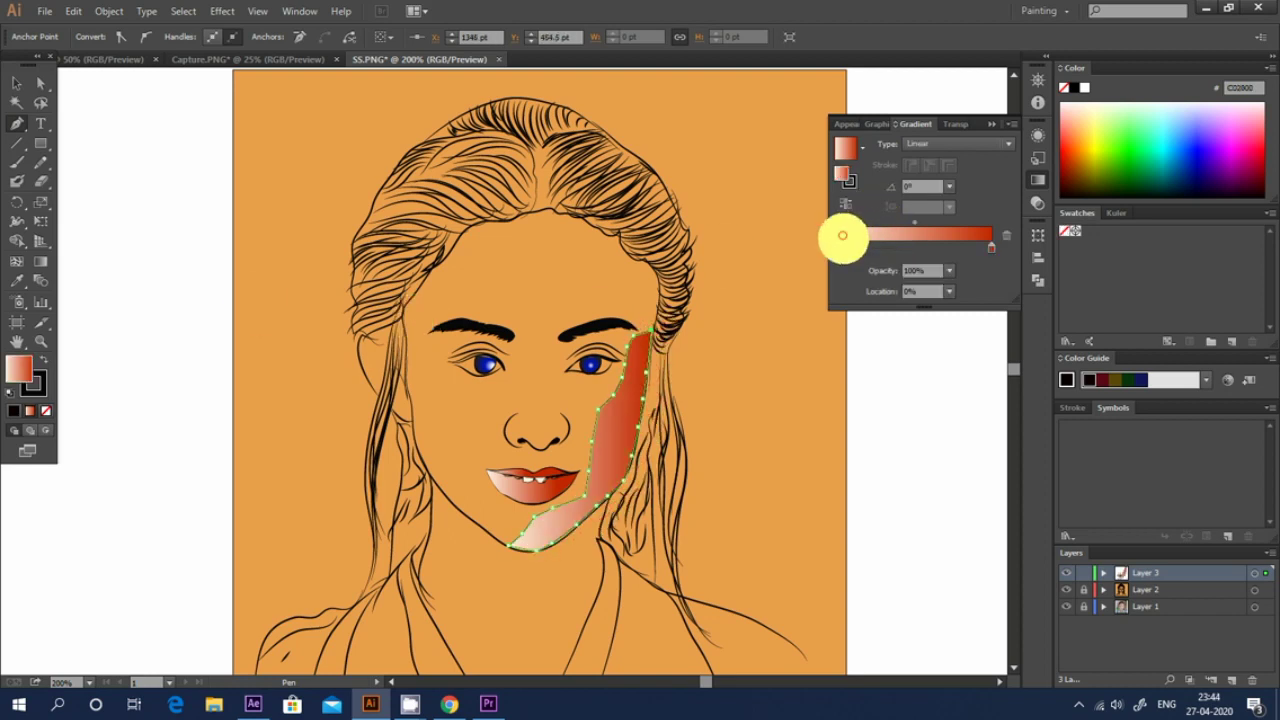
{"action": "left_click", "coordinate": [1084, 108]}
{"action": "left_click", "coordinate": [869, 244]}
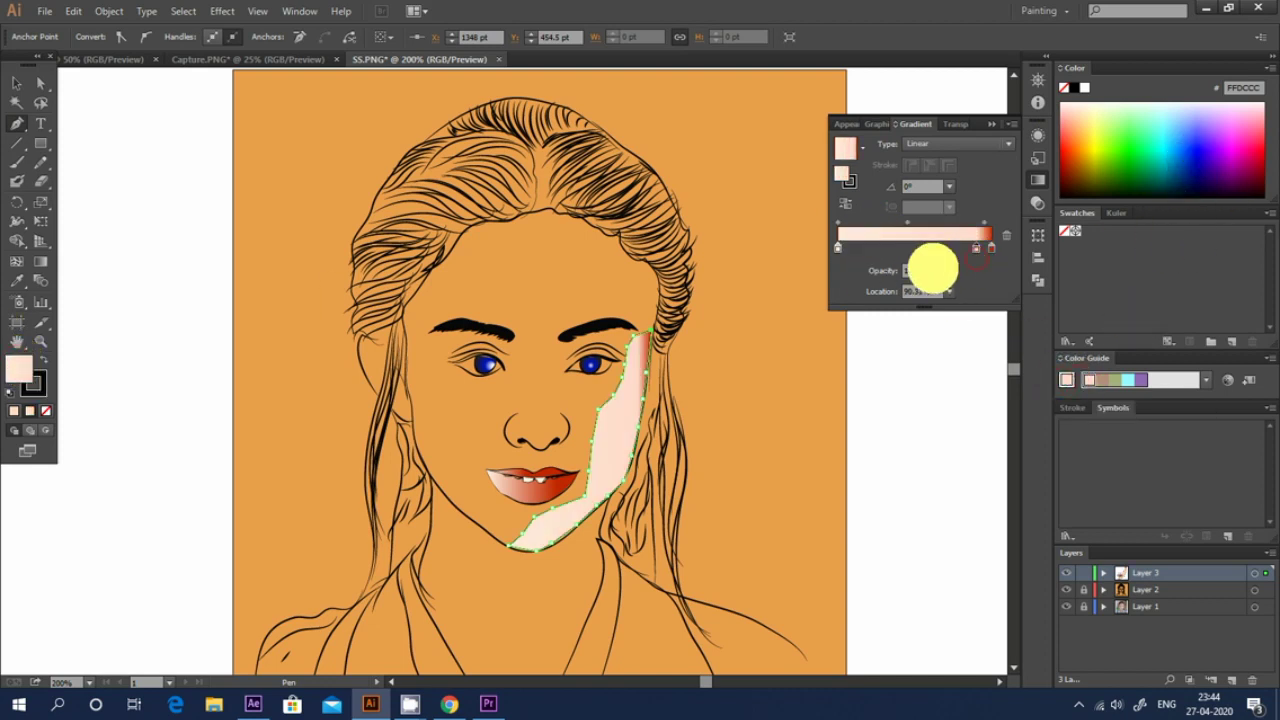
{"action": "mouse_move", "coordinate": [871, 247]}
{"action": "left_mouse_down"}
{"action": "mouse_move", "coordinate": [959, 262]}
{"action": "mouse_move", "coordinate": [923, 247]}
{"action": "left_mouse_up"}
{"action": "left_click", "coordinate": [1071, 109]}
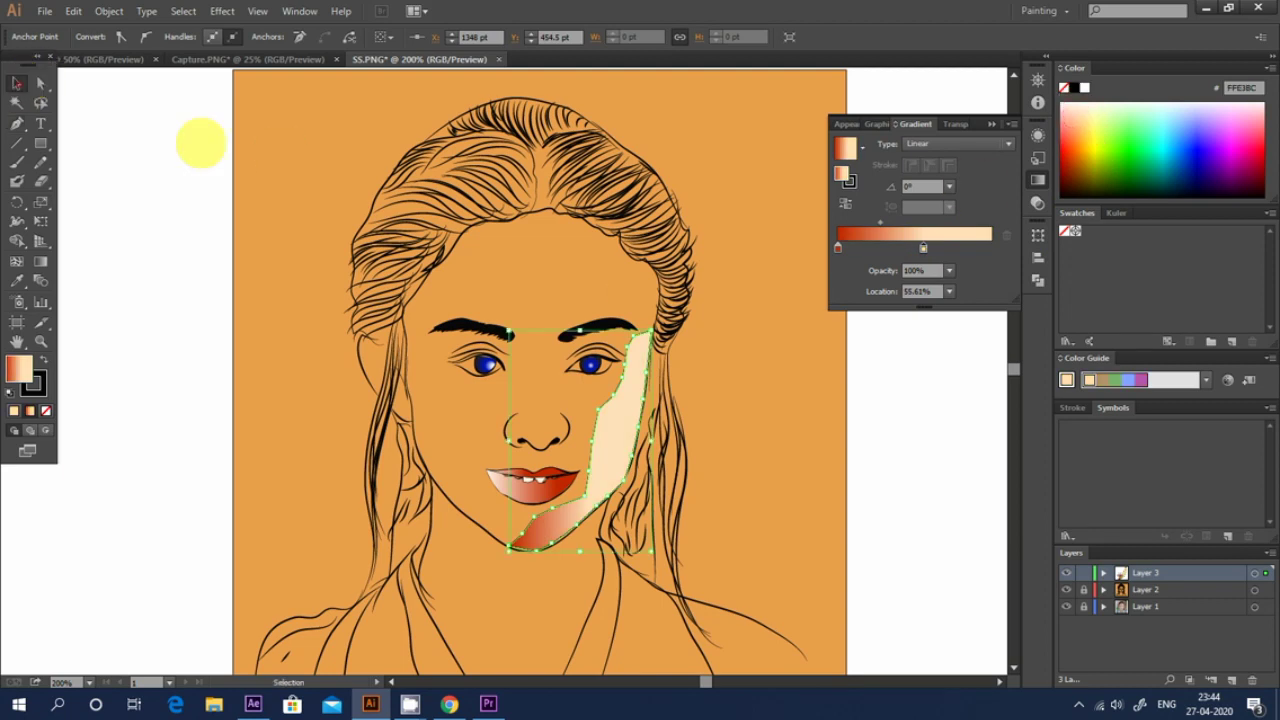
{"action": "key", "text": "v"}
{"action": "left_click", "coordinate": [752, 422]}
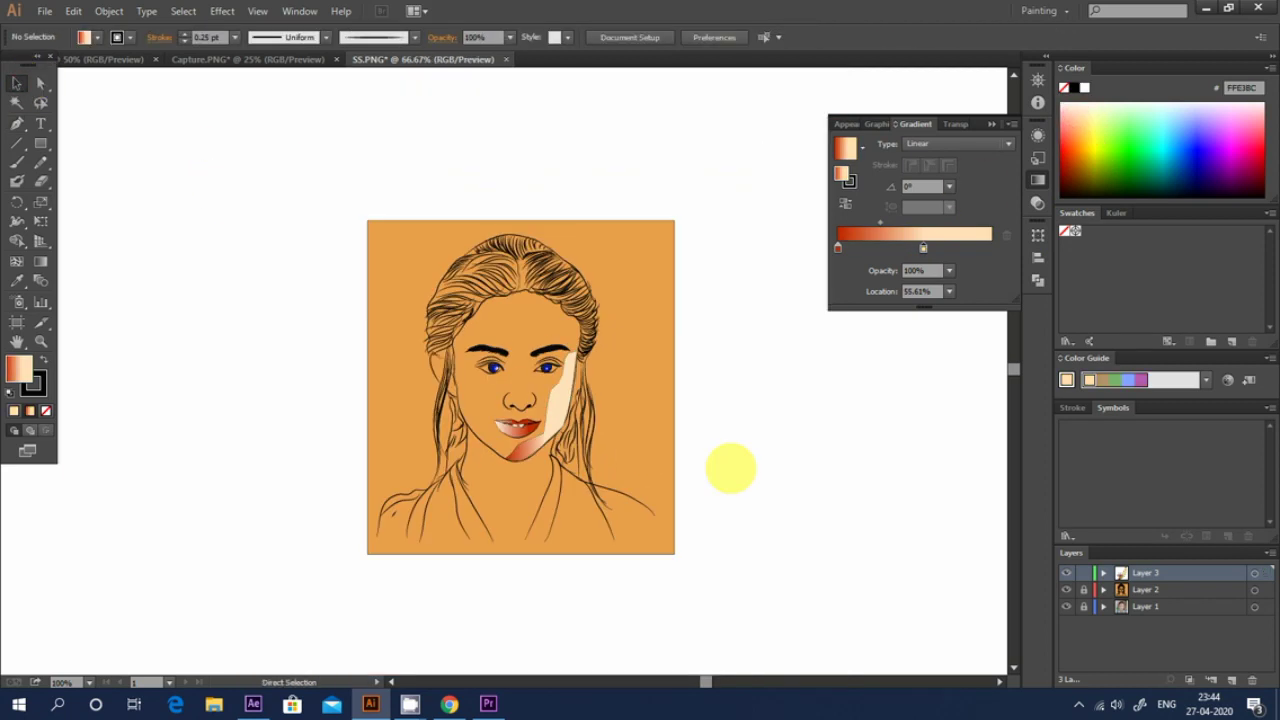
- Write a signature near the shoulder with Paintbrush strokes
{"action": "key", "text": "ctrl+minus"}
{"action": "key", "text": "ctrl+minus"}
{"action": "key", "text": "ctrl+minus"}
{"action": "key", "text": "ctrl+plus"}
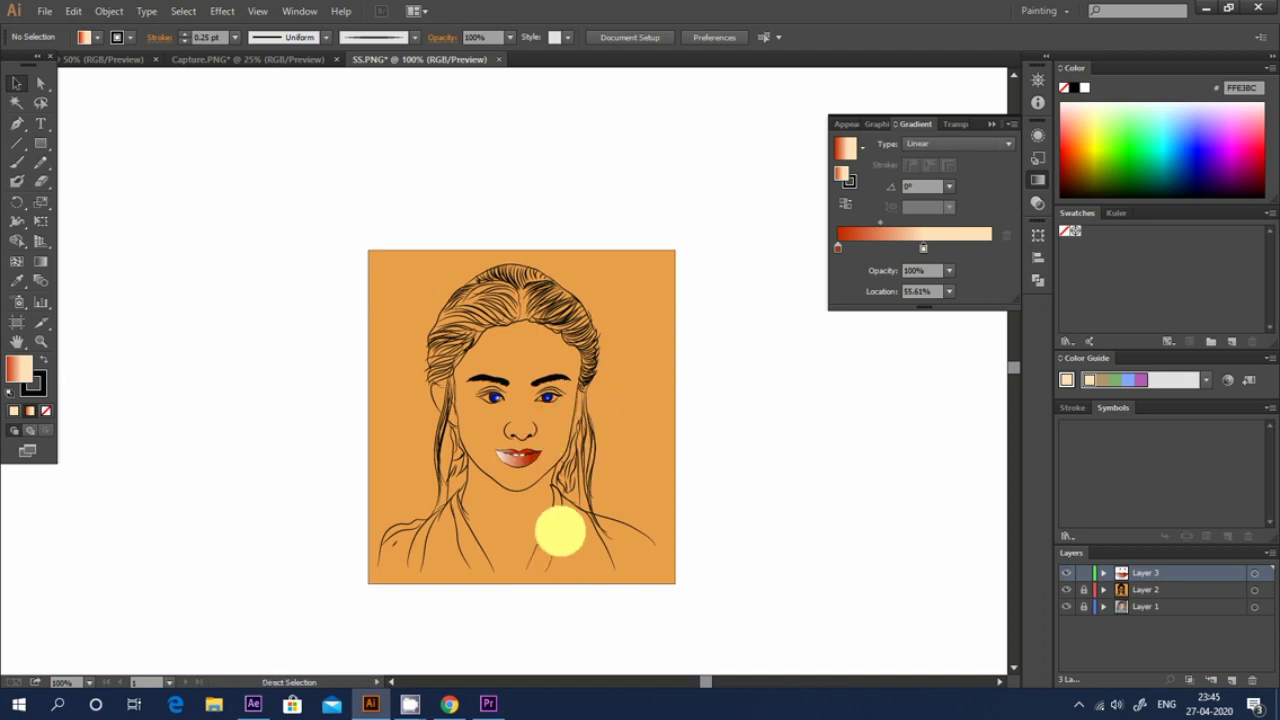
{"action": "scroll", "coordinate": [557, 529], "scroll_direction": "up", "scroll_amount": 2}
{"action": "key", "text": "b"}
{"action": "scroll", "coordinate": [660, 440], "scroll_direction": "down", "scroll_amount": 4}
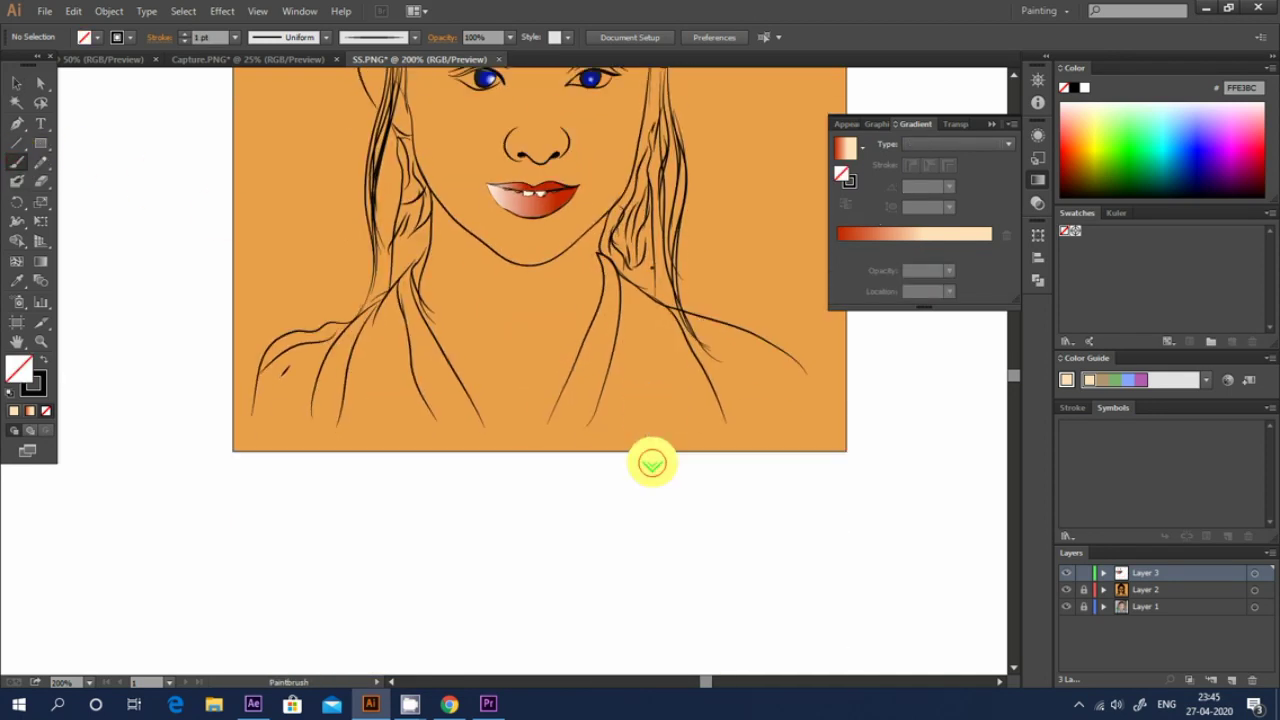
{"action": "left_click_drag", "start_coordinate": [658, 378], "coordinate": [626, 422]}
{"action": "mouse_move", "coordinate": [664, 418]}
{"action": "left_mouse_down"}
{"action": "mouse_move", "coordinate": [700, 412]}
{"action": "mouse_move", "coordinate": [720, 372]}
{"action": "left_mouse_up"}
{"action": "left_click_drag", "start_coordinate": [728, 380], "coordinate": [735, 424]}
{"action": "left_click_drag", "start_coordinate": [790, 388], "coordinate": [787, 430]}
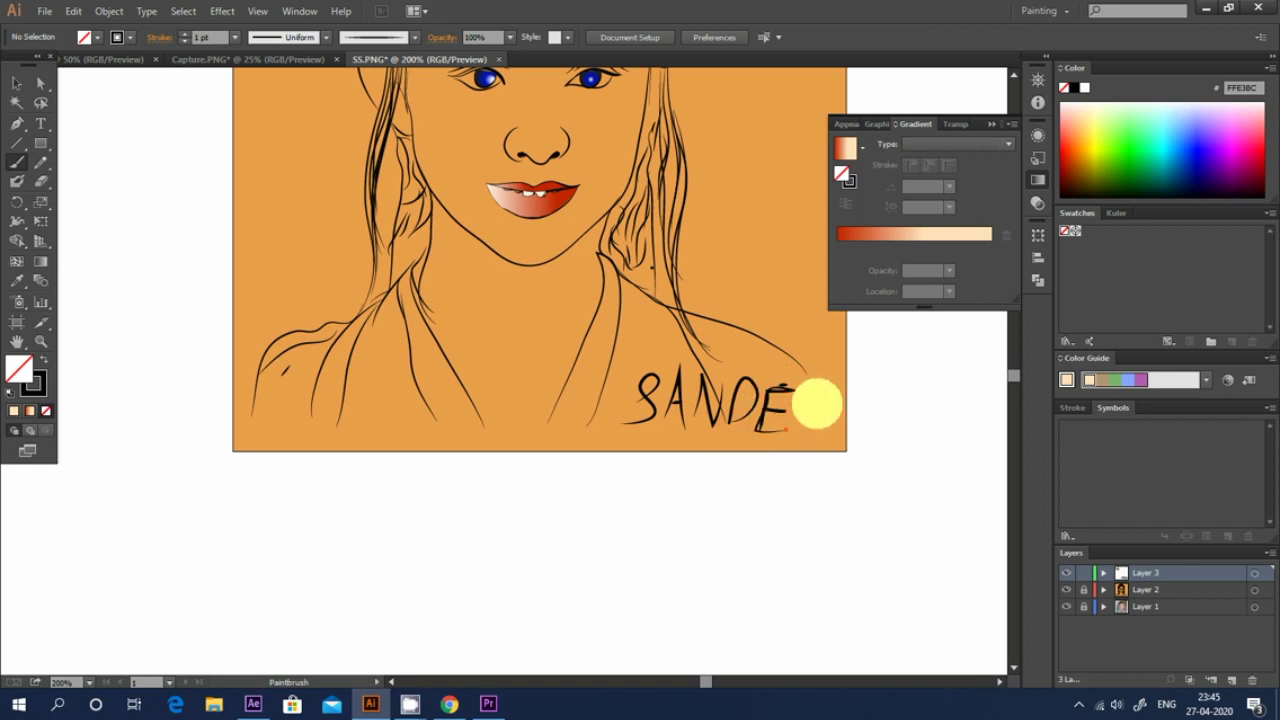
- Shrink the signature into the bottom-right corner and view the finished portrait
{"action": "key", "text": "v"}
{"action": "mouse_move", "coordinate": [614, 343]}
{"action": "left_mouse_down"}
{"action": "mouse_move", "coordinate": [851, 429]}
{"action": "mouse_move", "coordinate": [731, 403]}
{"action": "mouse_move", "coordinate": [700, 425]}
{"action": "left_mouse_up"}
{"action": "key", "text": "ctrl+minus"}
{"action": "key", "text": "ctrl+minus"}
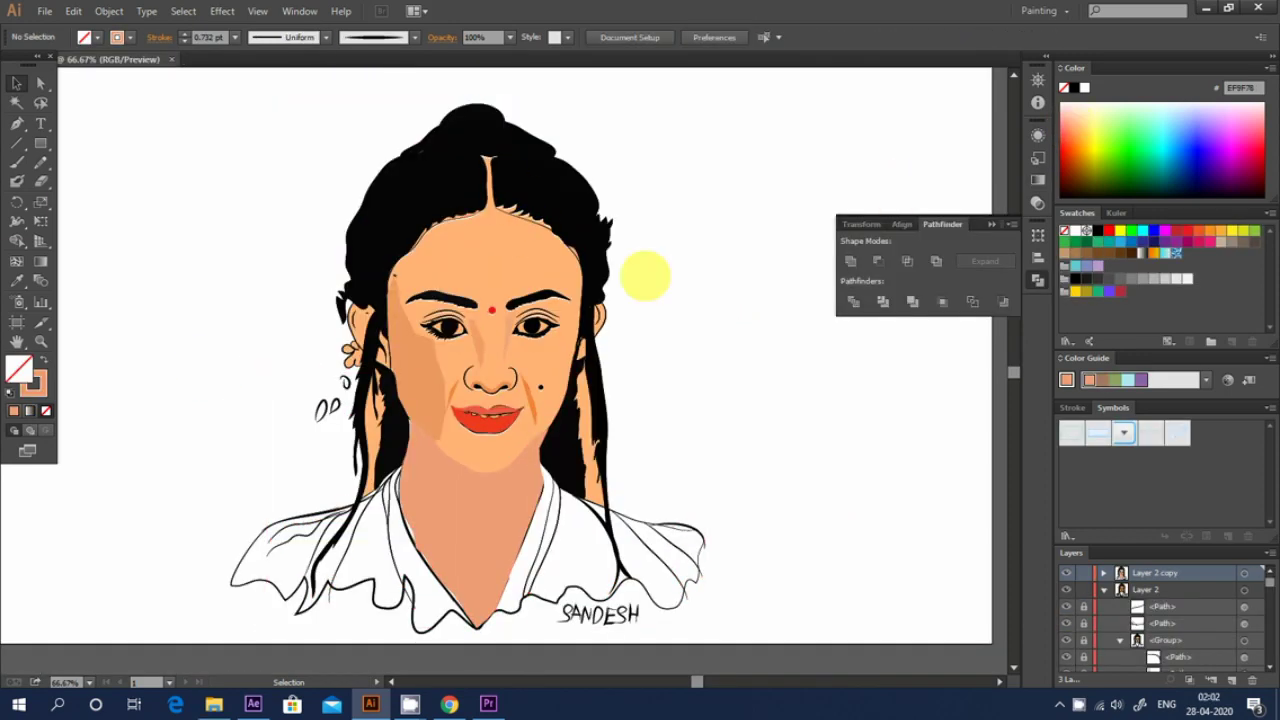
{"action": "key", "text": "ctrl+minus"}
{"action": "key", "text": "ctrl+1"}
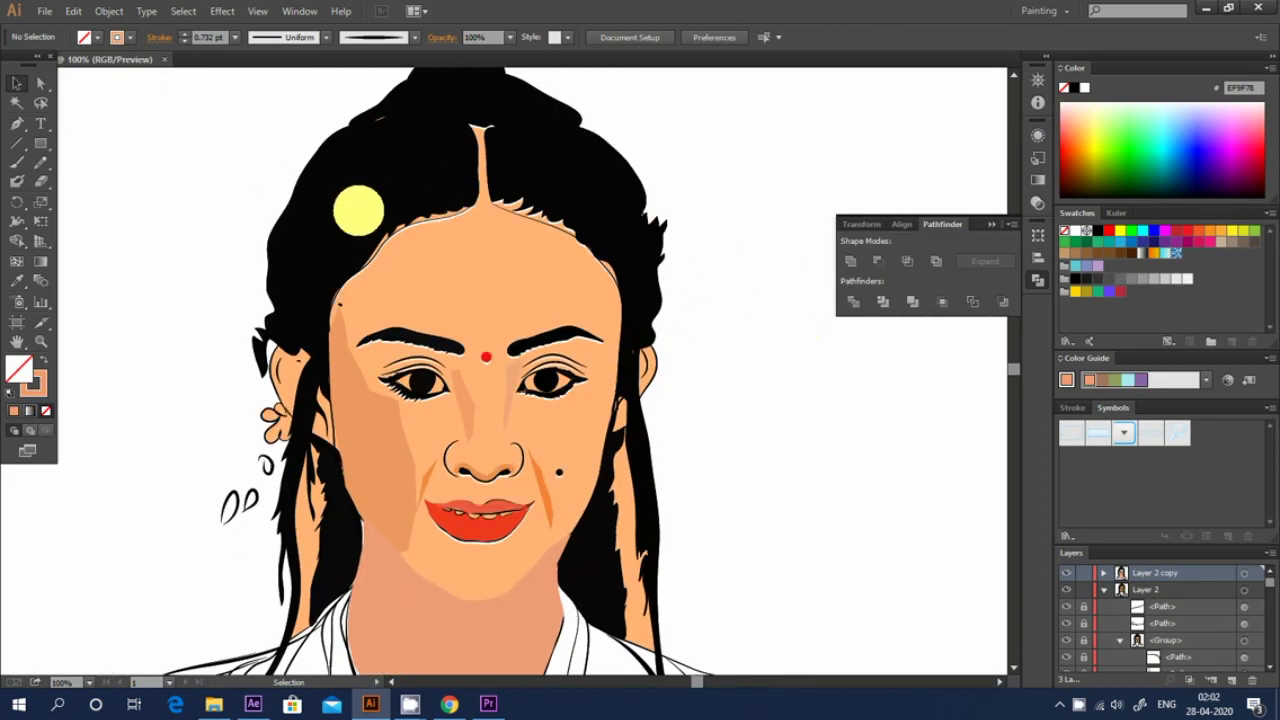
- Trace a closed shadow path across the chin just below the lips
{"action": "left_click", "coordinate": [430, 220]}
{"action": "scroll", "coordinate": [775, 343], "scroll_direction": "down", "scroll_amount": 1}
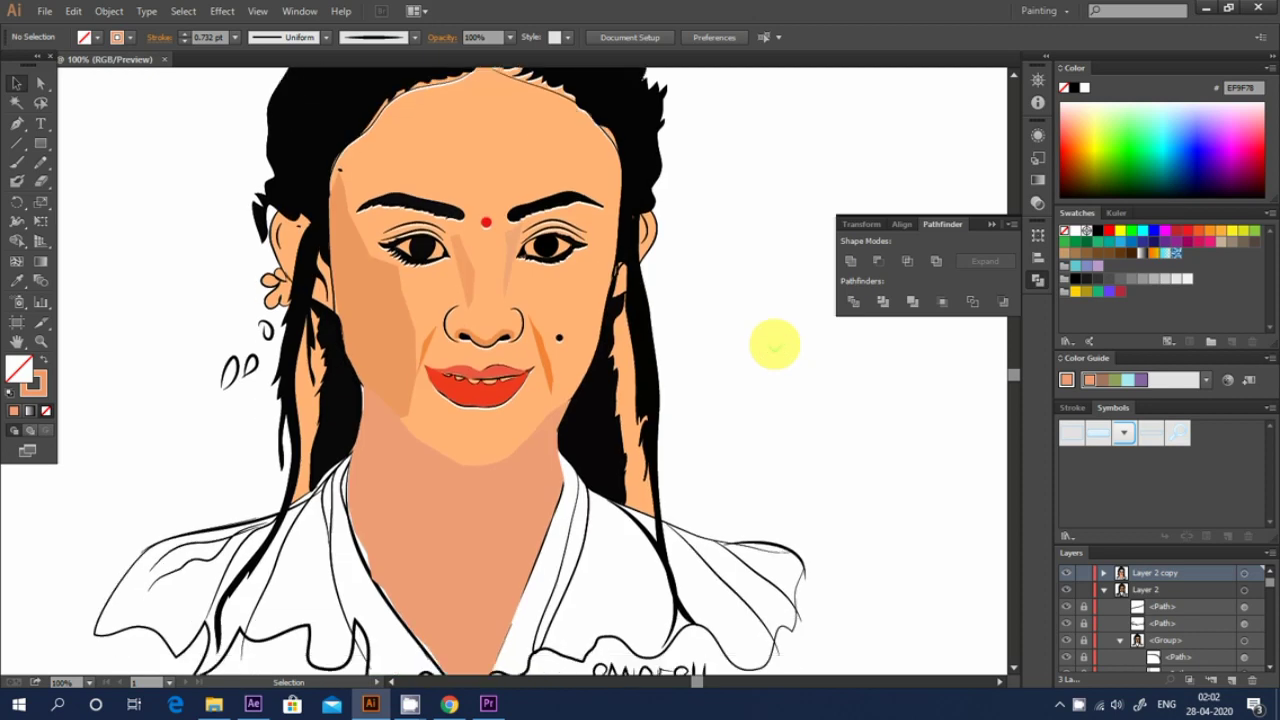
{"action": "left_click", "coordinate": [818, 390]}
{"action": "key", "text": "p"}
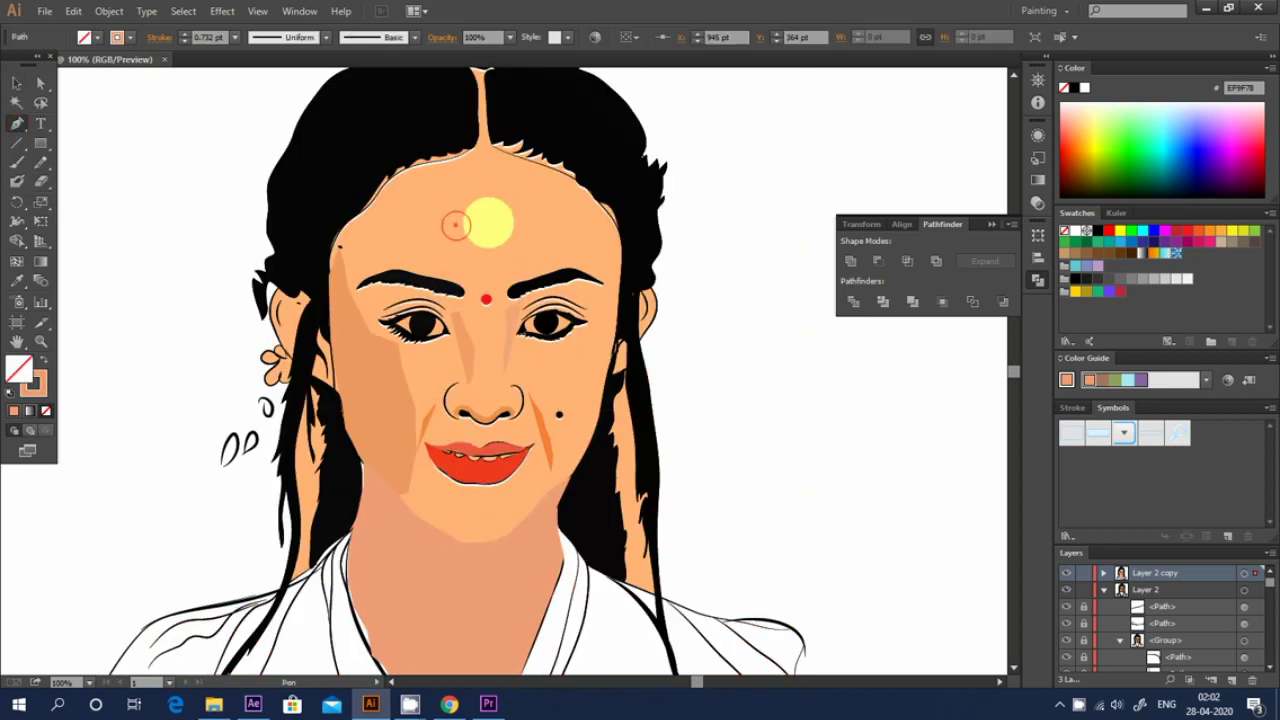
{"action": "scroll", "coordinate": [445, 230], "scroll_direction": "down", "scroll_amount": 2}
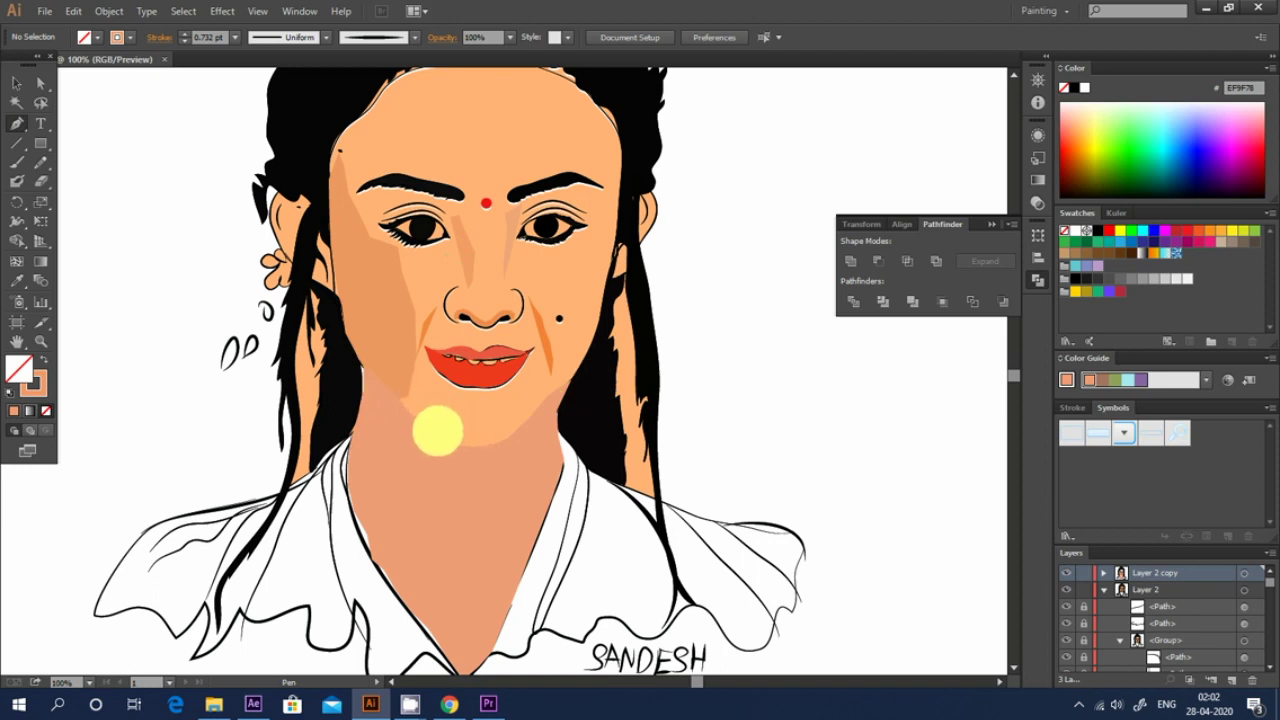
{"action": "left_click", "coordinate": [420, 374]}
{"action": "left_click_drag", "start_coordinate": [533, 387], "coordinate": [543, 374]}
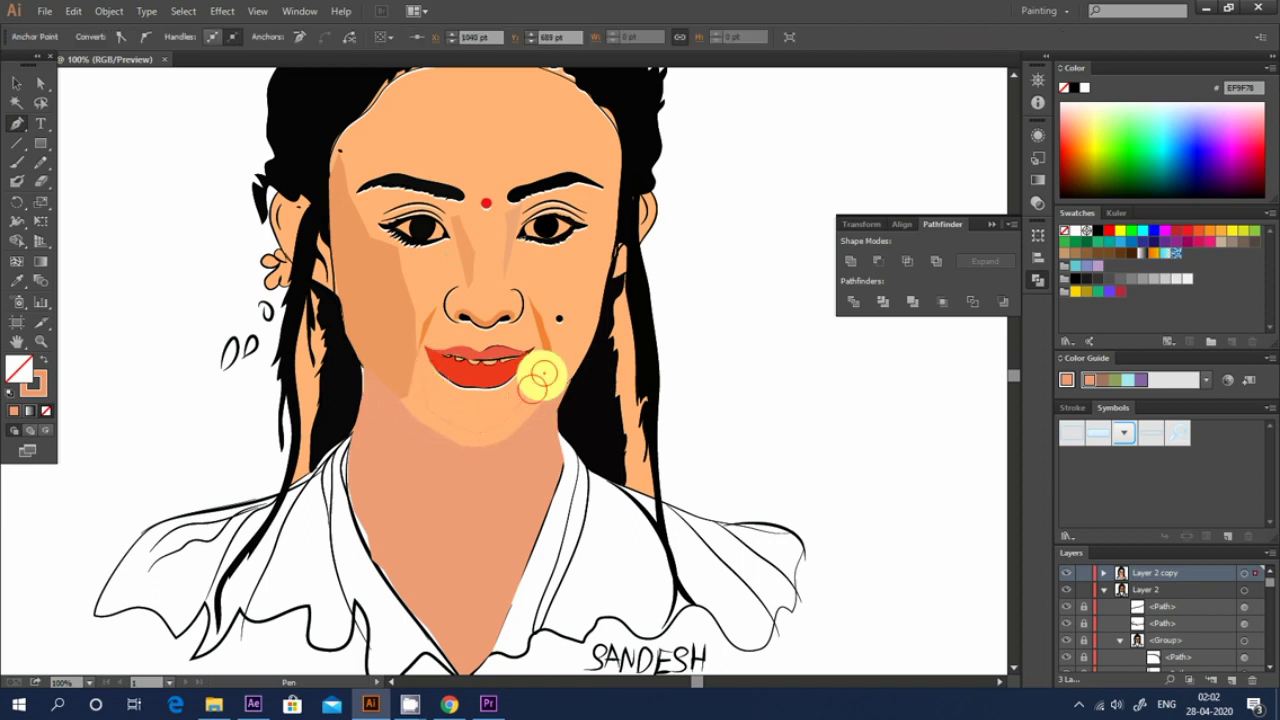
{"action": "left_click", "coordinate": [421, 374]}
- Fill the chin shadow with a darker orange, replacing the first light skin tone
{"action": "double_click", "coordinate": [18, 369]}
{"action": "left_click", "coordinate": [815, 103]}
{"action": "key", "text": "Return"}
{"action": "key", "text": "v"}
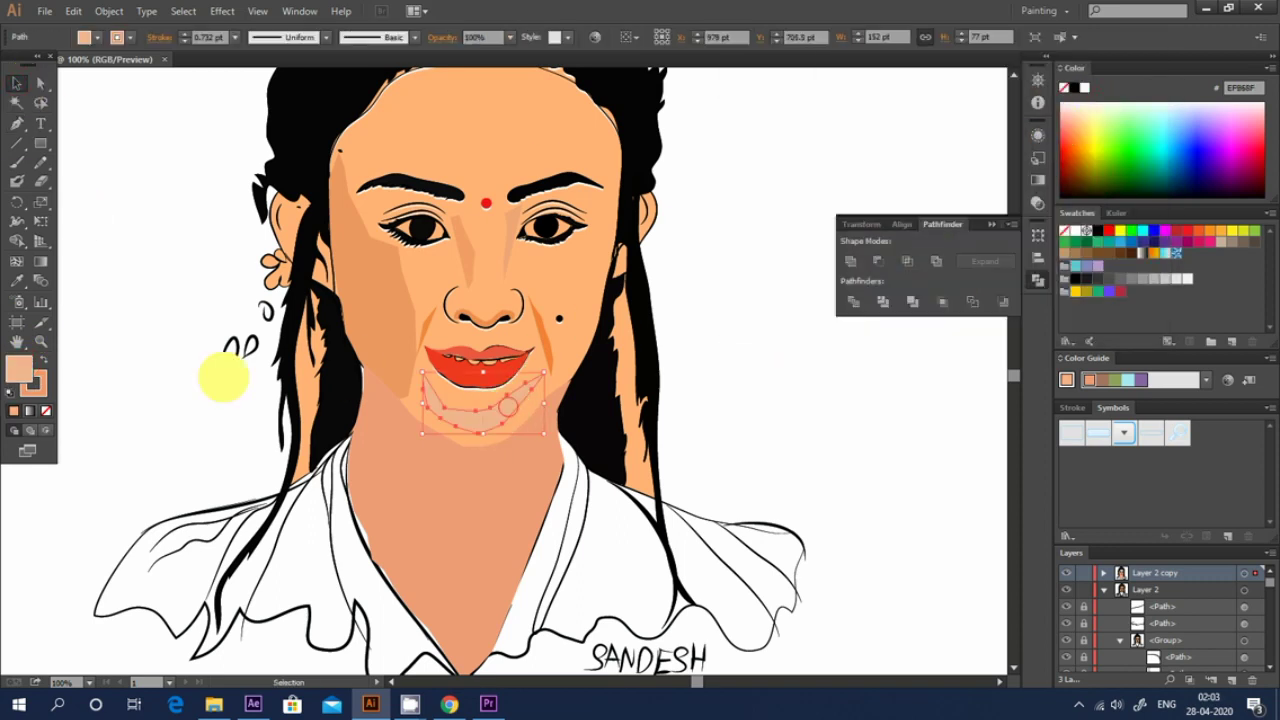
{"action": "double_click", "coordinate": [18, 369]}
{"action": "left_click", "coordinate": [894, 100]}
{"action": "key", "text": "Return"}
{"action": "left_click", "coordinate": [100, 168]}
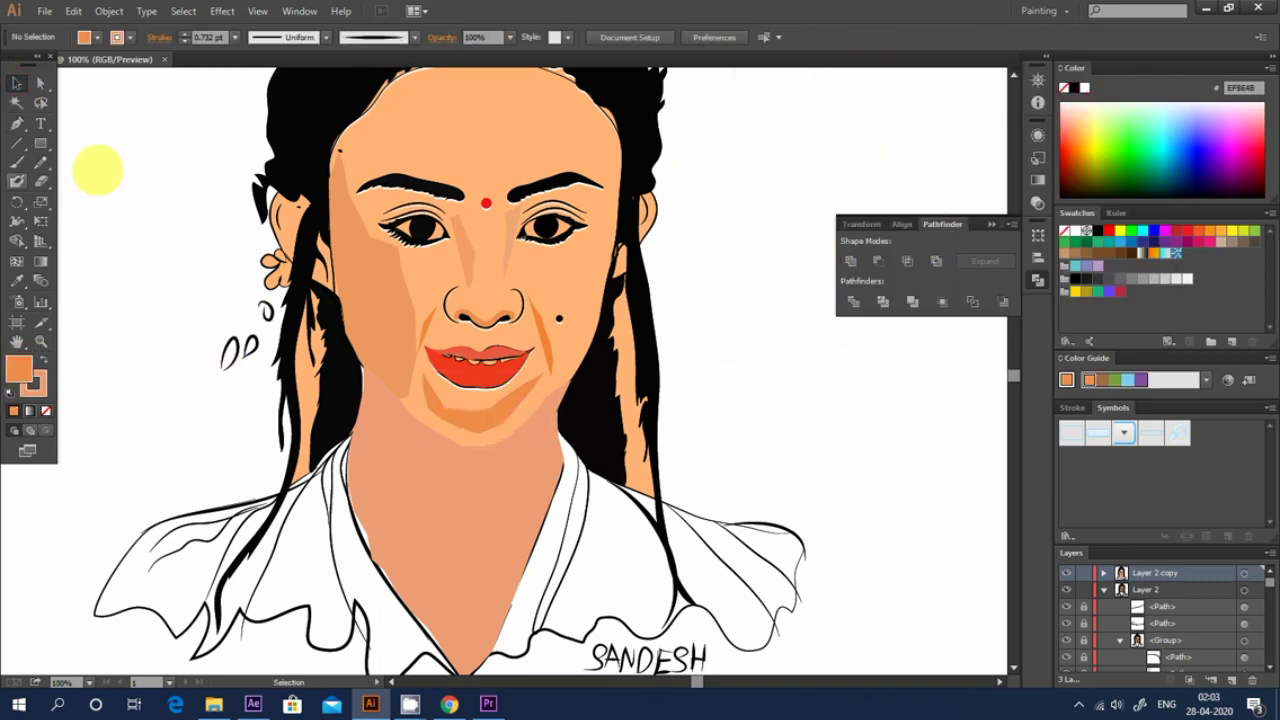
- Draw a first closed shadow shape on the right cheek, then set no fill
{"action": "key", "text": "p"}
{"action": "left_click", "coordinate": [613, 219]}
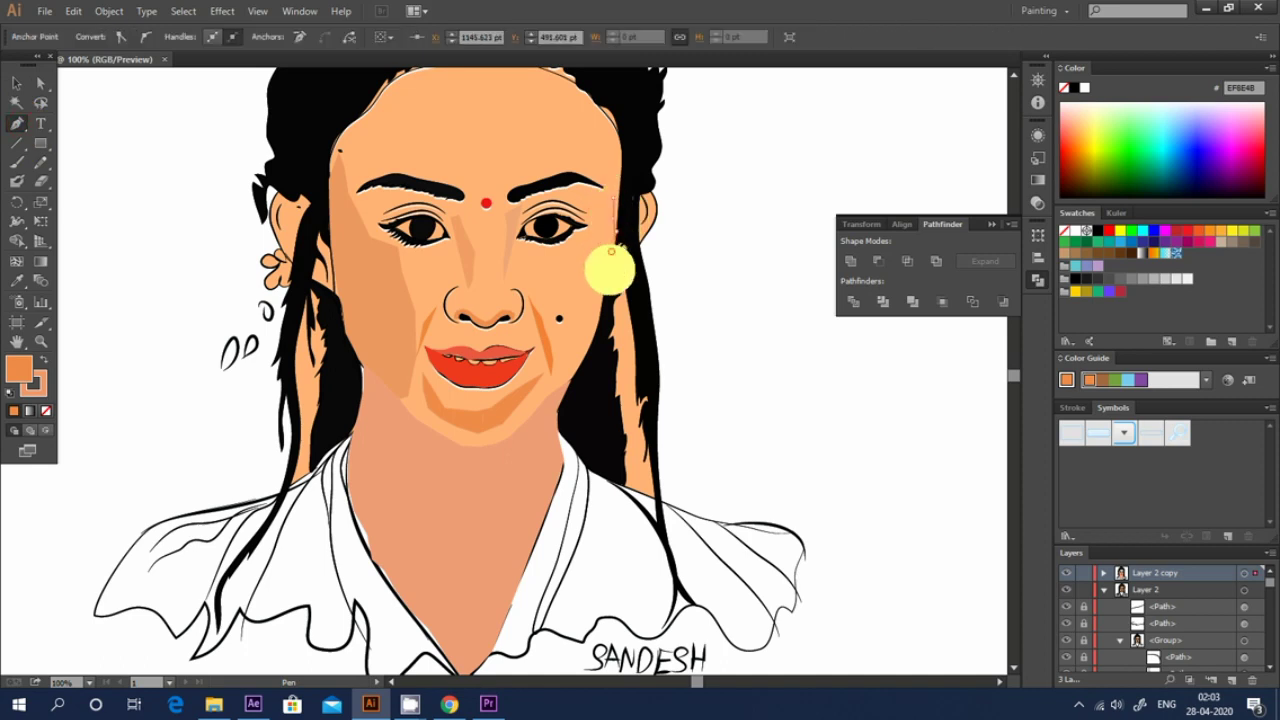
{"action": "left_click", "coordinate": [577, 373]}
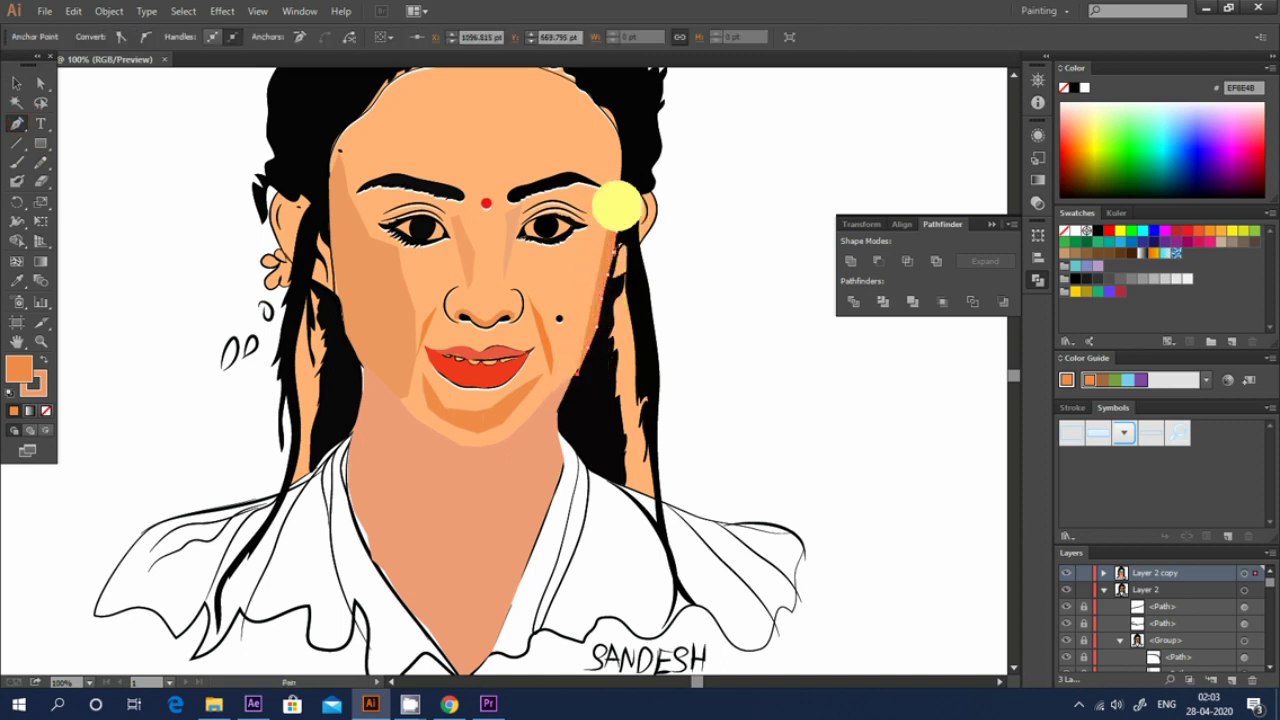
{"action": "left_click", "coordinate": [605, 200]}
{"action": "left_click", "coordinate": [16, 83]}
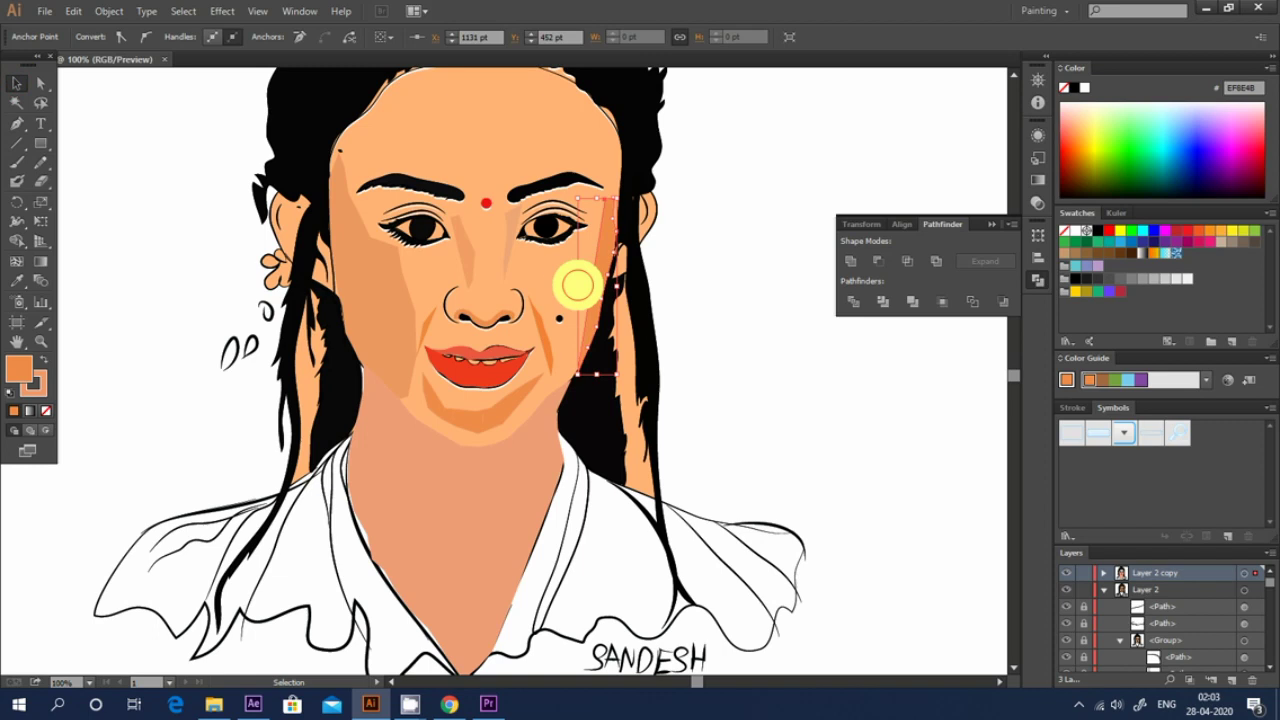
{"action": "left_click", "coordinate": [666, 306]}
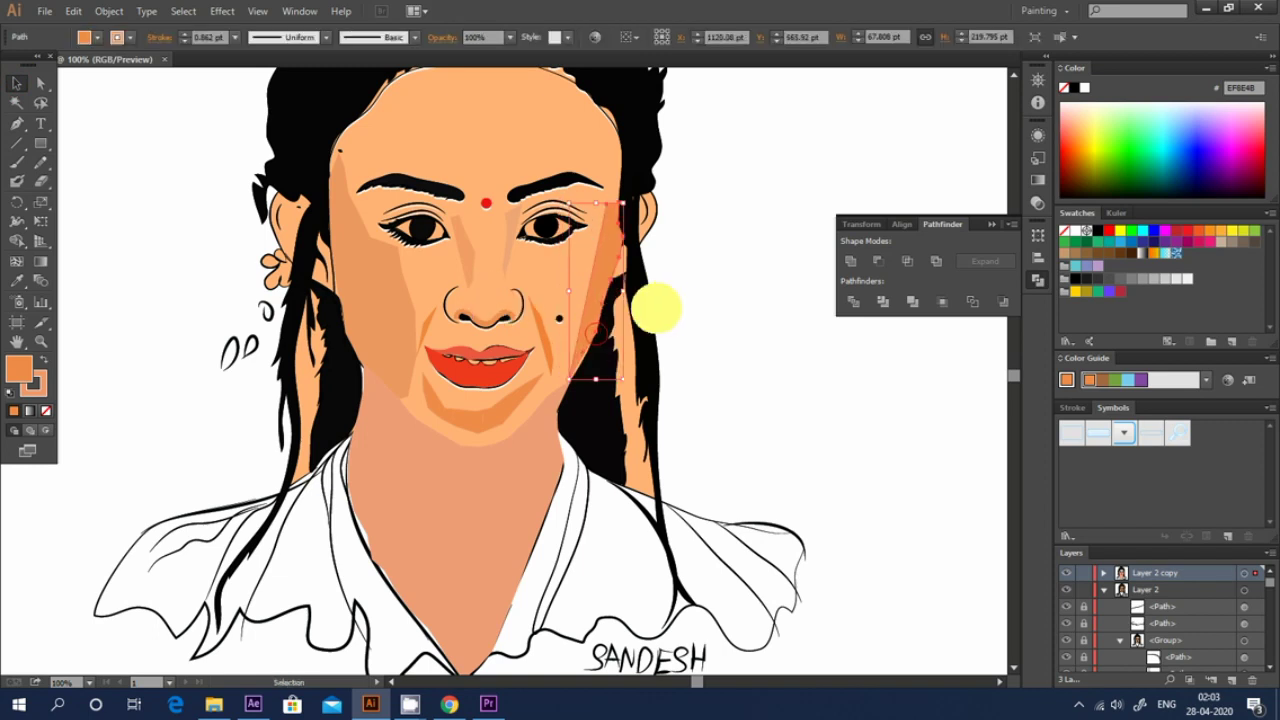
{"action": "left_click", "coordinate": [45, 410]}
- Trace another shading path down the right cheek and fill it orange EF9A60
{"action": "key", "text": "p"}
{"action": "left_click", "coordinate": [612, 247]}
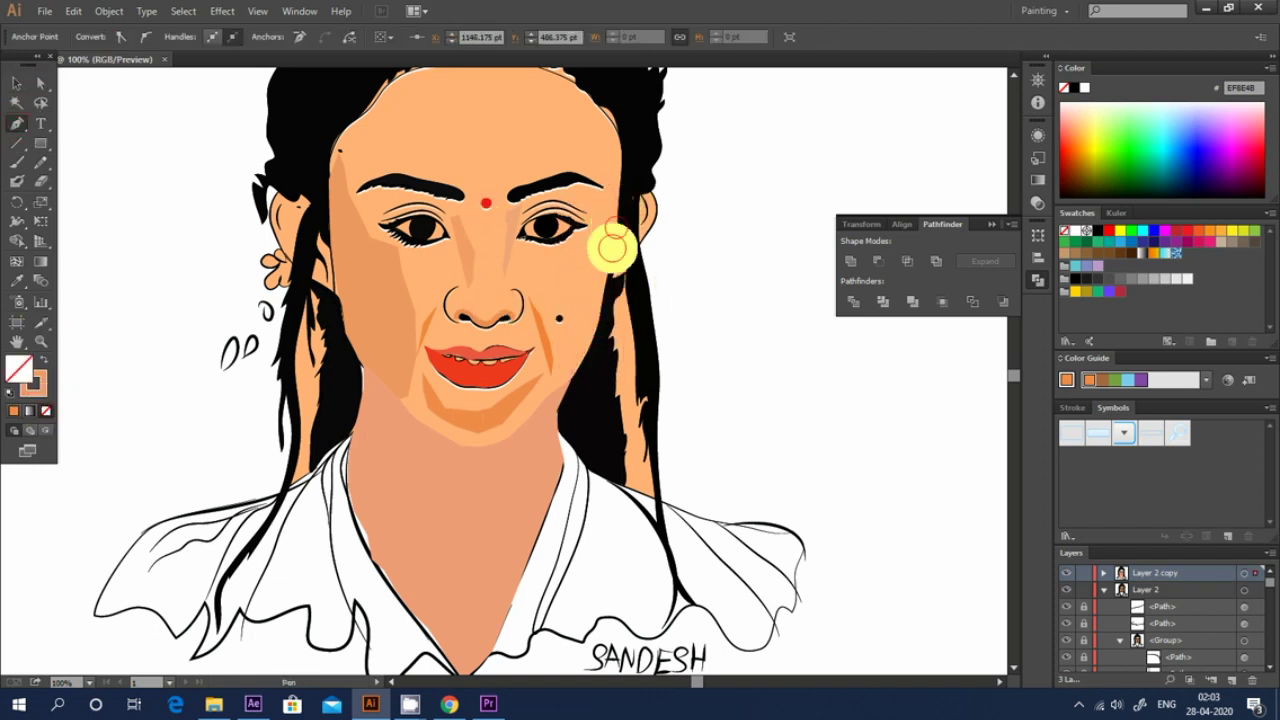
{"action": "left_click", "coordinate": [563, 377]}
{"action": "left_click", "coordinate": [586, 314]}
{"action": "left_click", "coordinate": [549, 286]}
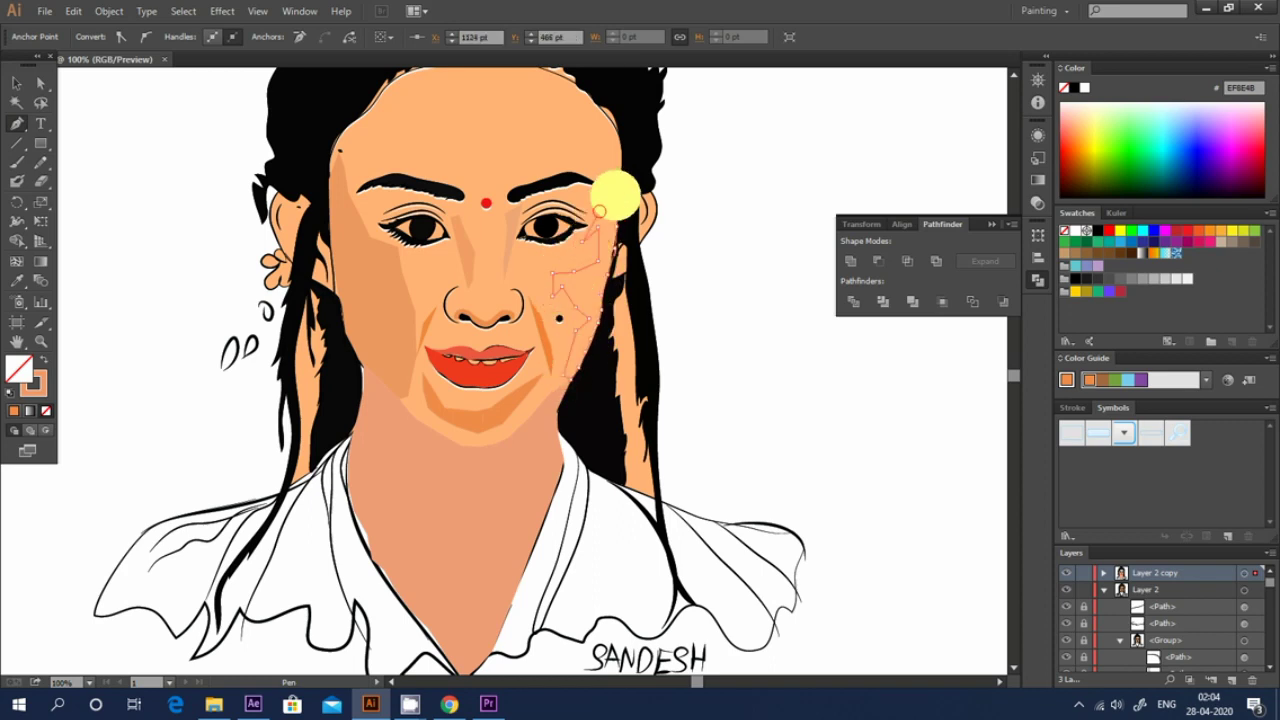
{"action": "left_click", "coordinate": [17, 83]}
{"action": "double_click", "coordinate": [22, 368]}
{"action": "left_click", "coordinate": [857, 103]}
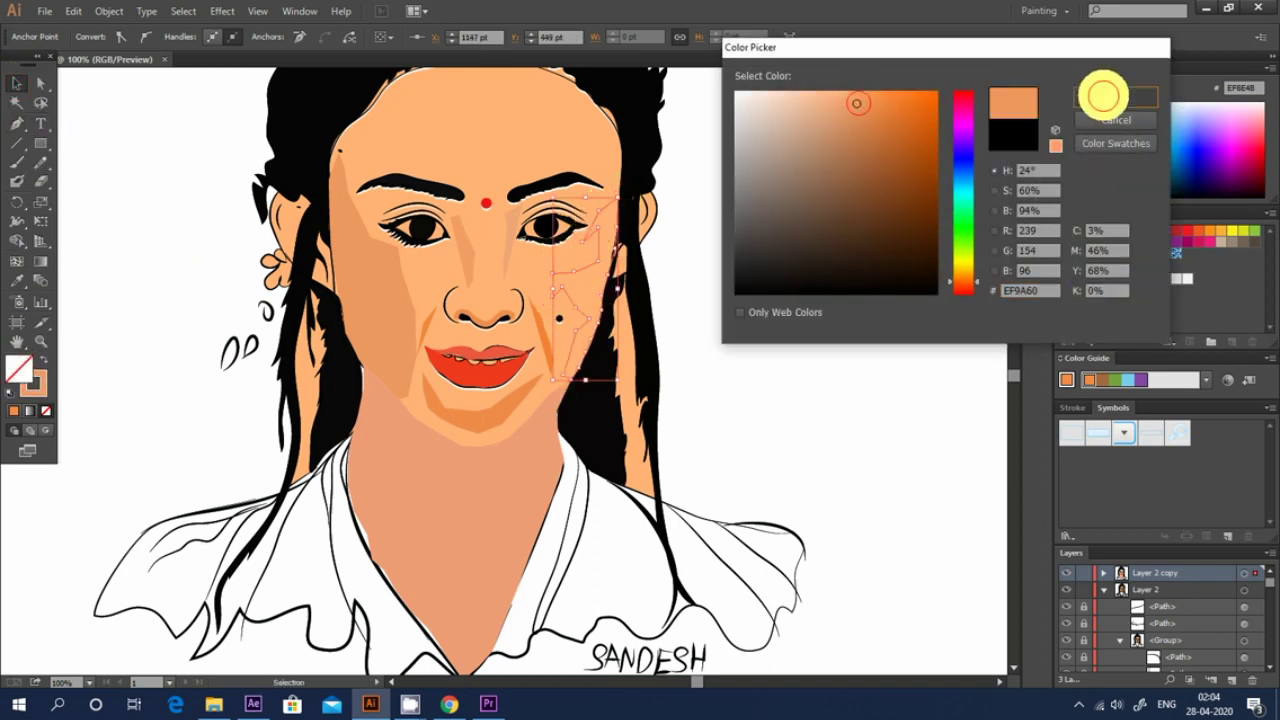
{"action": "left_click", "coordinate": [1103, 97]}
{"action": "left_click", "coordinate": [729, 155]}
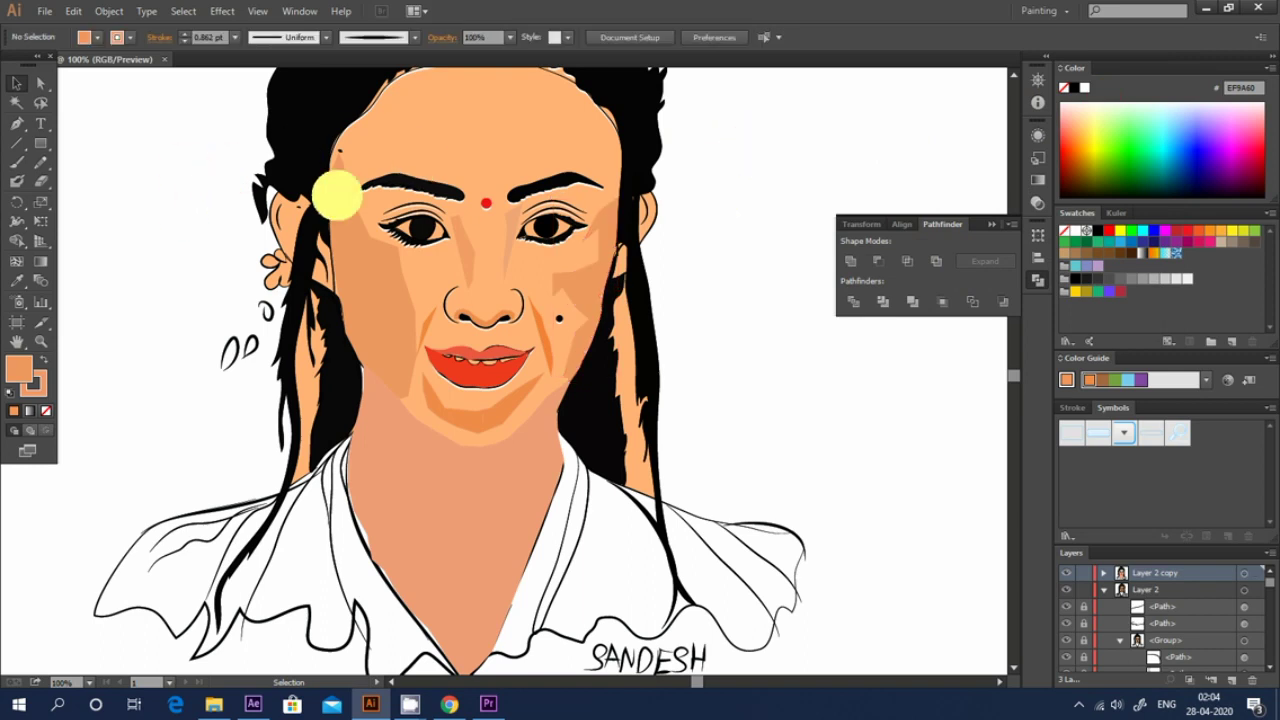
{"action": "left_click_drag", "start_coordinate": [40, 143], "coordinate": [95, 145]}
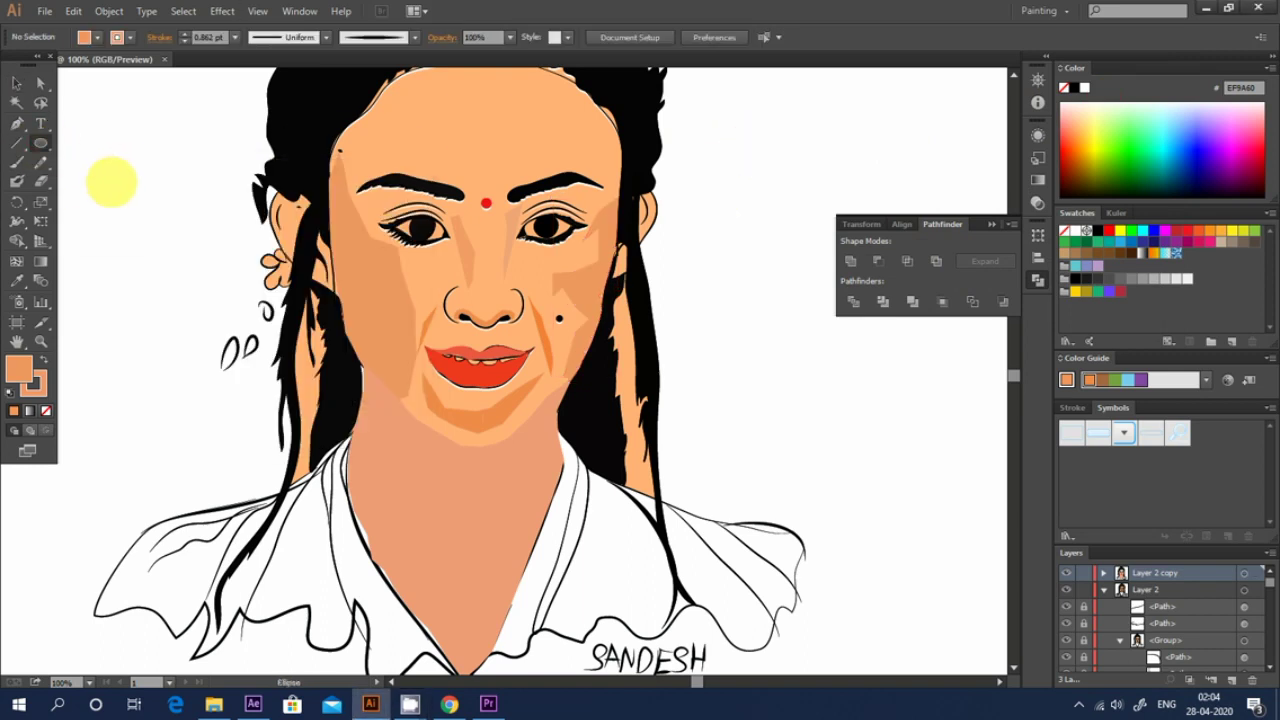
- Draw a small ellipse over the right eye and give it a radial gradient fill
{"action": "left_click_drag", "start_coordinate": [540, 221], "coordinate": [554, 233]}
{"action": "key", "text": "v"}
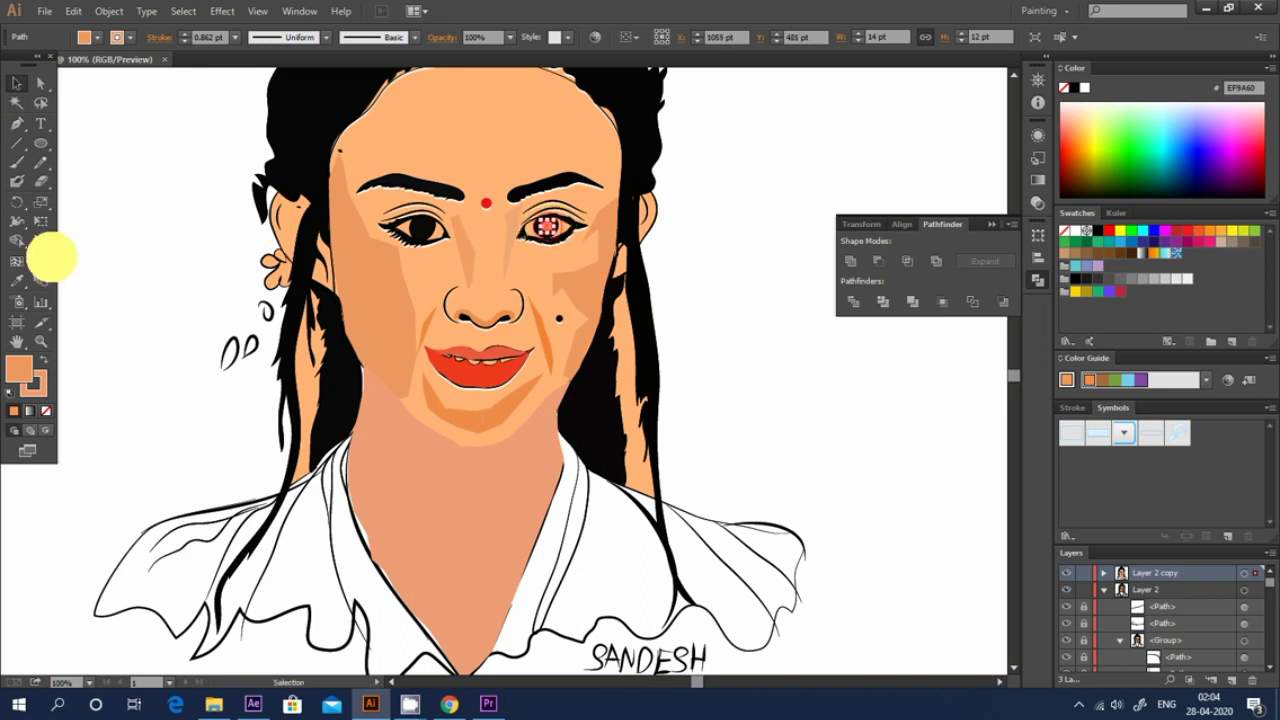
{"action": "double_click", "coordinate": [42, 258]}
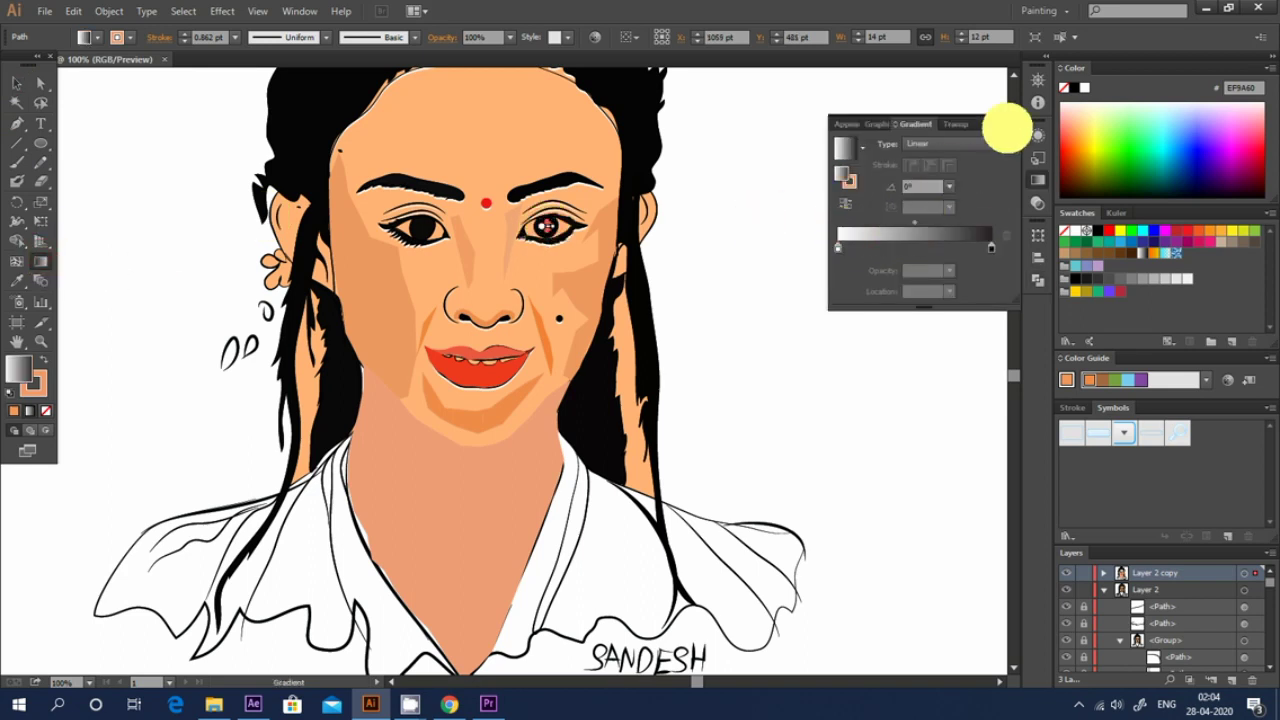
{"action": "left_click", "coordinate": [960, 143]}
{"action": "left_click", "coordinate": [940, 160]}
{"action": "key", "text": "v"}
{"action": "left_click", "coordinate": [791, 257]}
- Copy the radial-gradient eye ellipse with Edit > Copy and paste it for the other eye
{"action": "left_click", "coordinate": [547, 228]}
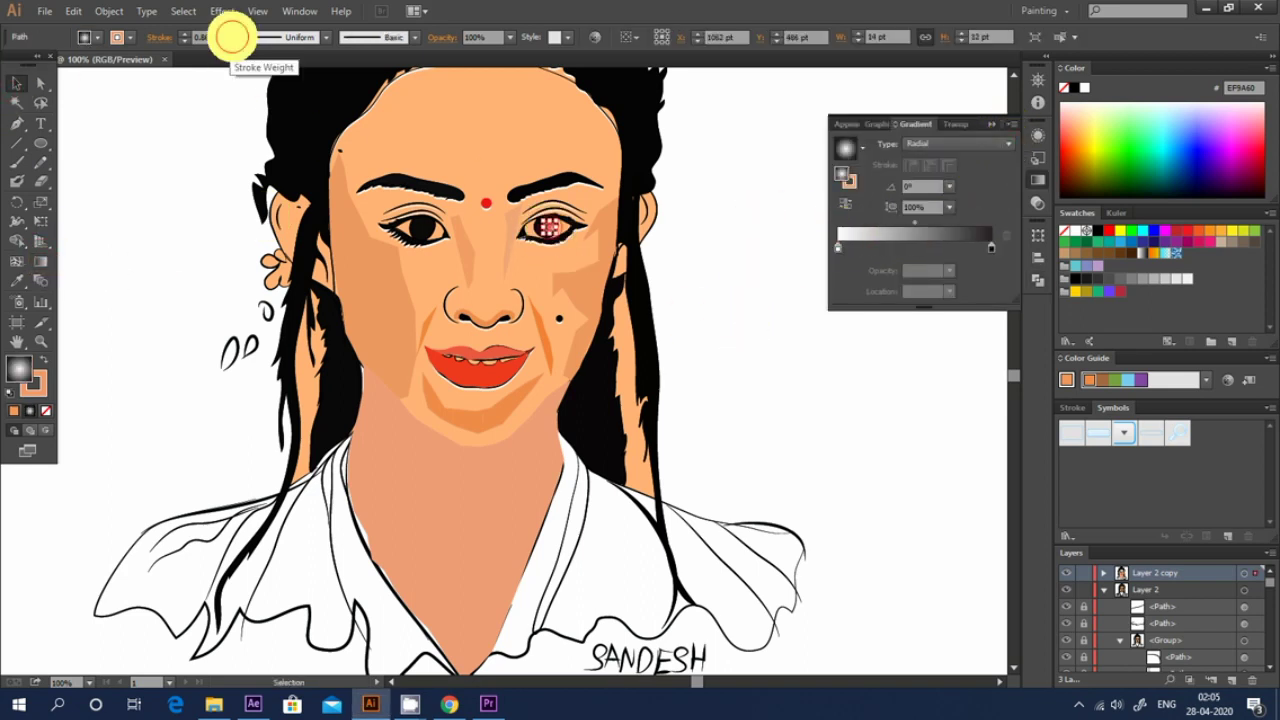
{"action": "left_click", "coordinate": [73, 11]}
{"action": "left_click", "coordinate": [100, 86]}
{"action": "left_click", "coordinate": [73, 11]}
{"action": "left_click", "coordinate": [95, 103]}
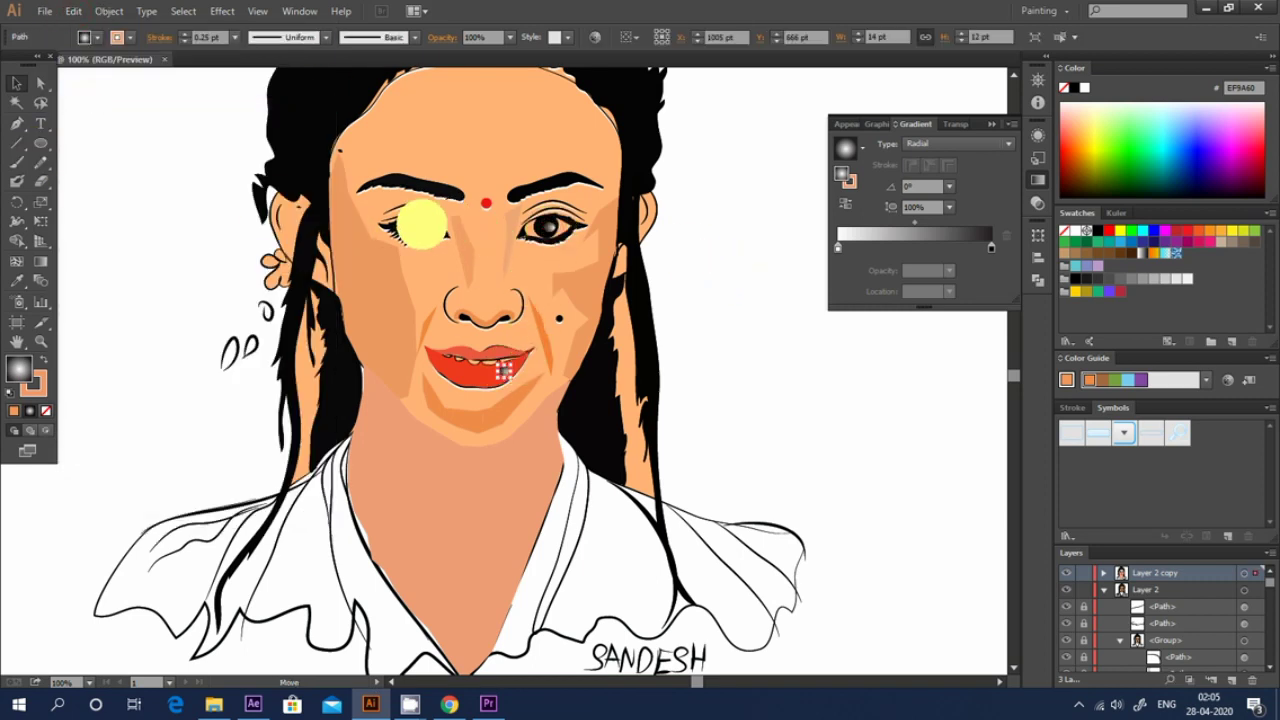
{"action": "left_click", "coordinate": [247, 213]}
{"action": "key", "text": "ctrl+plus"}
{"action": "key", "text": "ctrl+minus"}
{"action": "key", "text": "ctrl+minus"}
{"action": "key", "text": "ctrl+minus"}
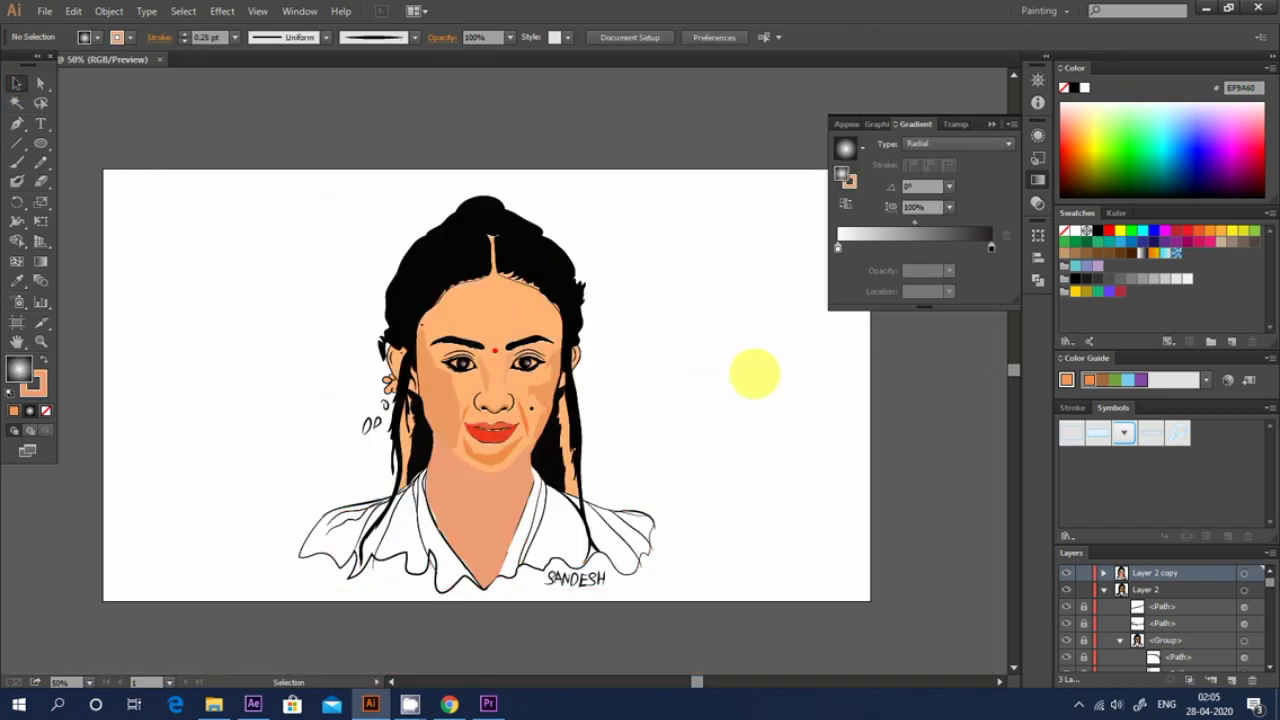
{"action": "scroll", "coordinate": [625, 350], "scroll_direction": "down", "scroll_amount": 3}
{"action": "scroll", "coordinate": [617, 360], "scroll_direction": "down", "scroll_amount": 2}
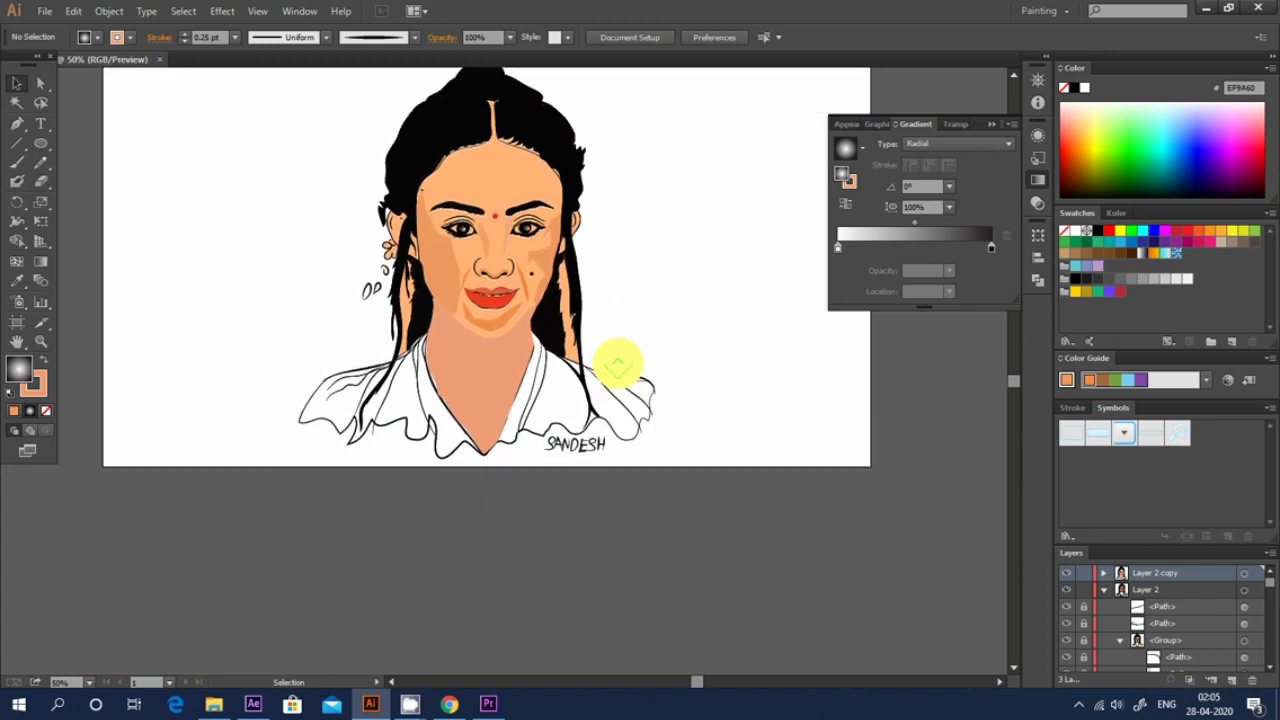
{"action": "key", "text": "ctrl+shift+F9"}
{"action": "key", "text": "ctrl+plus"}
- Frame the face and clear the selection before drawing the chin shading
{"action": "left_click", "coordinate": [408, 323]}
{"action": "left_click", "coordinate": [648, 287]}
{"action": "key", "text": "ctrl+minus"}
{"action": "key", "text": "ctrl+plus"}
{"action": "key", "text": "ctrl+plus"}
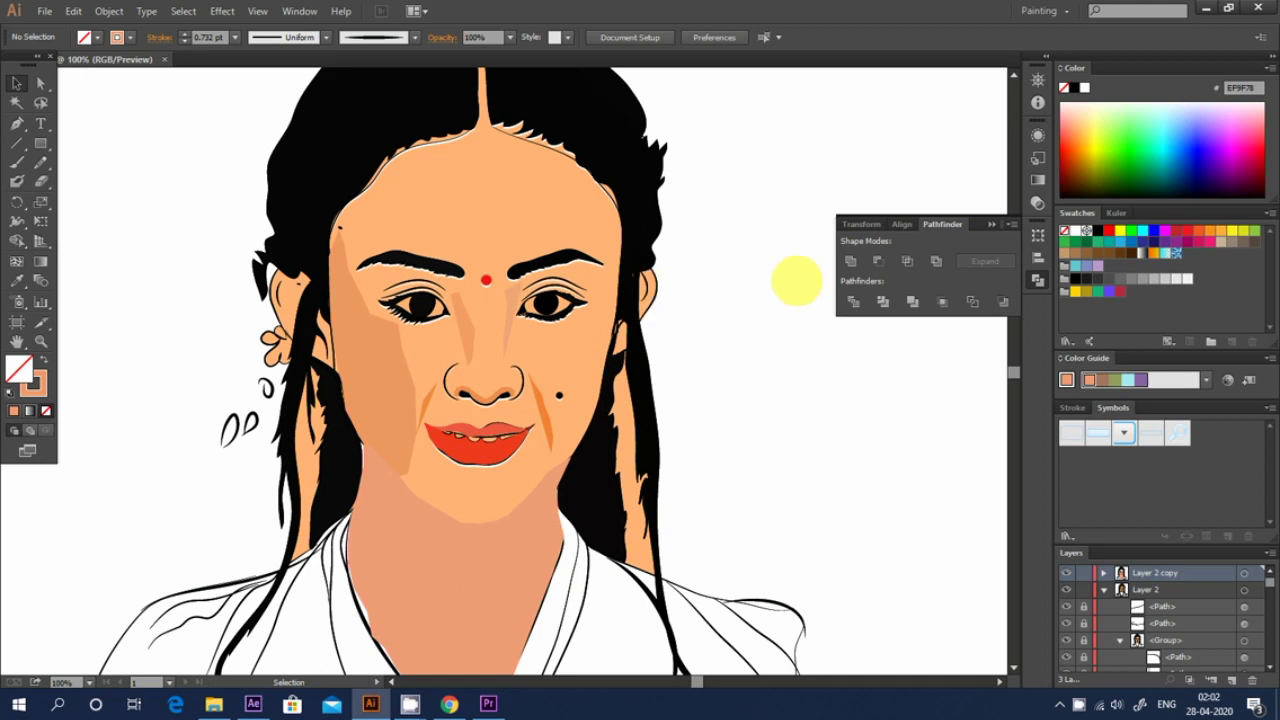
{"action": "scroll", "coordinate": [794, 277], "scroll_direction": "up", "scroll_amount": 3}
{"action": "left_click", "coordinate": [435, 216]}
{"action": "left_click", "coordinate": [797, 277]}
{"action": "scroll", "coordinate": [775, 345], "scroll_direction": "down", "scroll_amount": 4}
{"action": "scroll", "coordinate": [775, 345], "scroll_direction": "up", "scroll_amount": 2}
{"action": "left_click", "coordinate": [586, 329]}
- Trace a Pen path along the chin below the lower lip and fill it light peach (EFB68F)
{"action": "left_click", "coordinate": [811, 383]}
{"action": "left_click", "coordinate": [17, 123]}
{"action": "left_click", "coordinate": [455, 225], "text": "ctrl"}
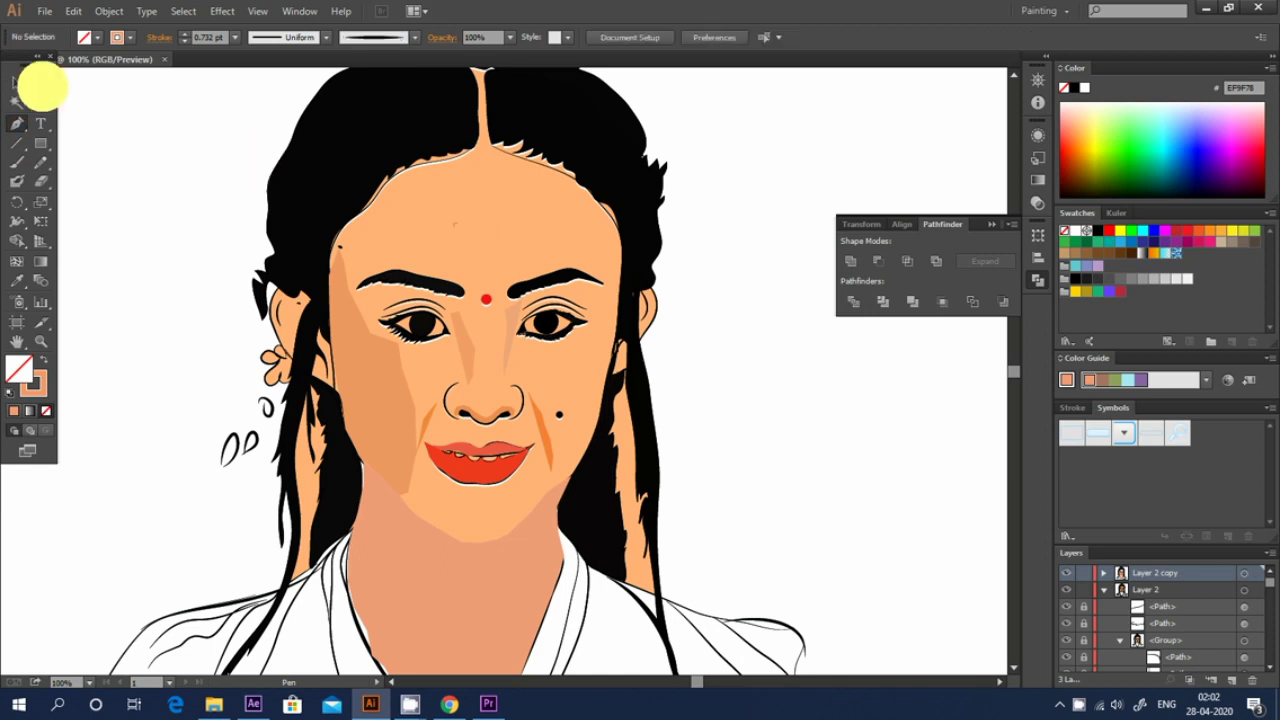
{"action": "scroll", "coordinate": [437, 214], "scroll_direction": "down", "scroll_amount": 3}
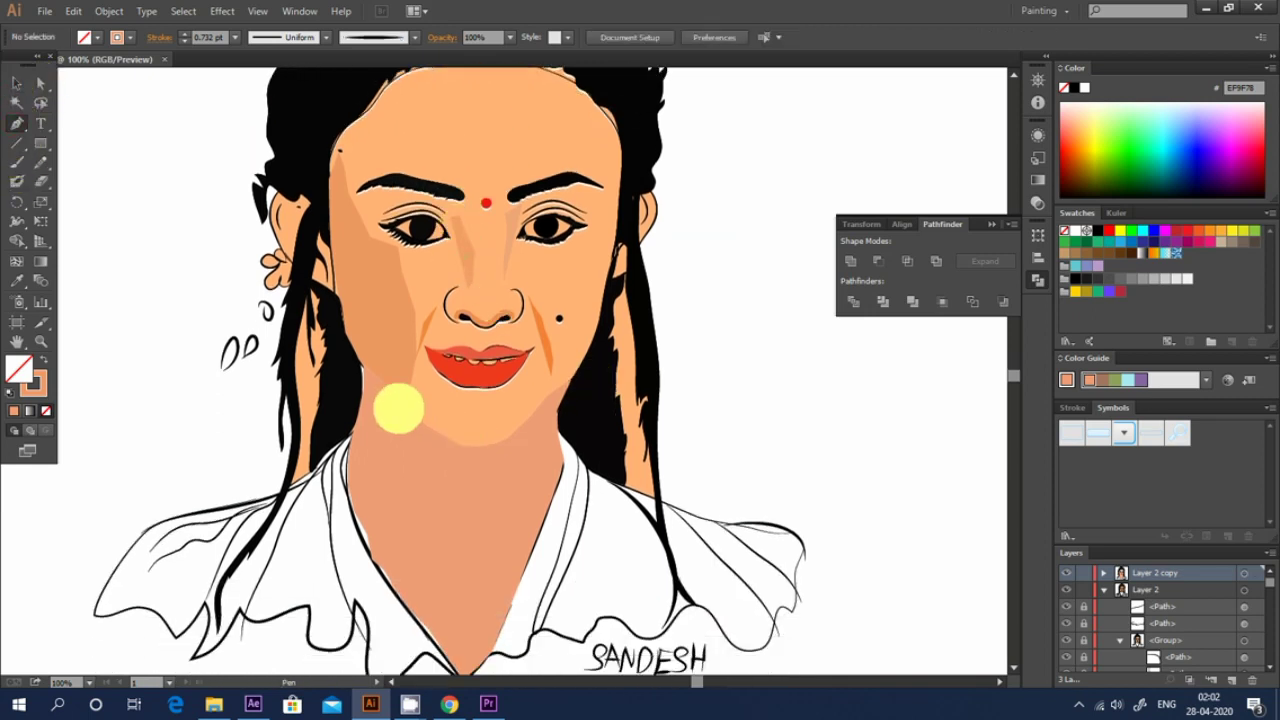
{"action": "left_click", "coordinate": [421, 372]}
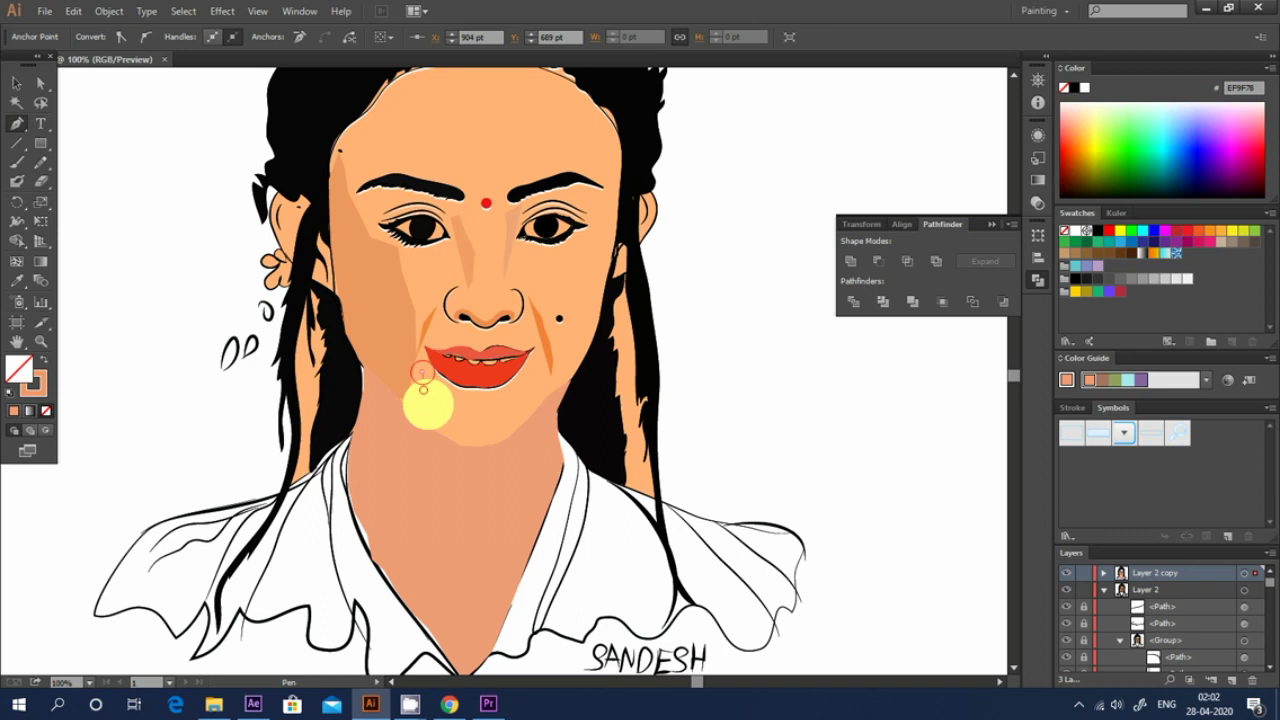
{"action": "left_click", "coordinate": [496, 428]}
{"action": "left_click", "coordinate": [515, 415]}
{"action": "left_click", "coordinate": [533, 389]}
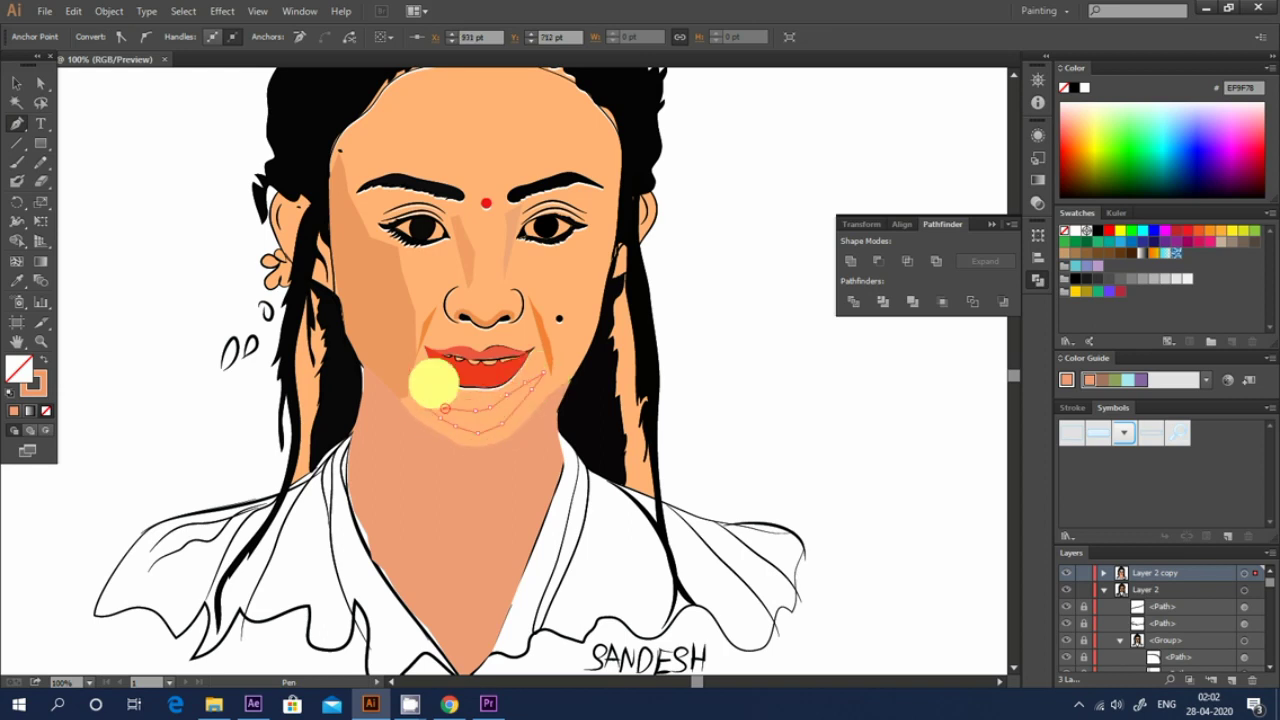
{"action": "double_click", "coordinate": [18, 368]}
{"action": "left_click", "coordinate": [814, 106]}
{"action": "left_click", "coordinate": [1115, 94]}
- Select the chin shape and change its fill to a darker orange
{"action": "left_click", "coordinate": [17, 83]}
{"action": "left_click", "coordinate": [508, 407]}
{"action": "double_click", "coordinate": [20, 366]}
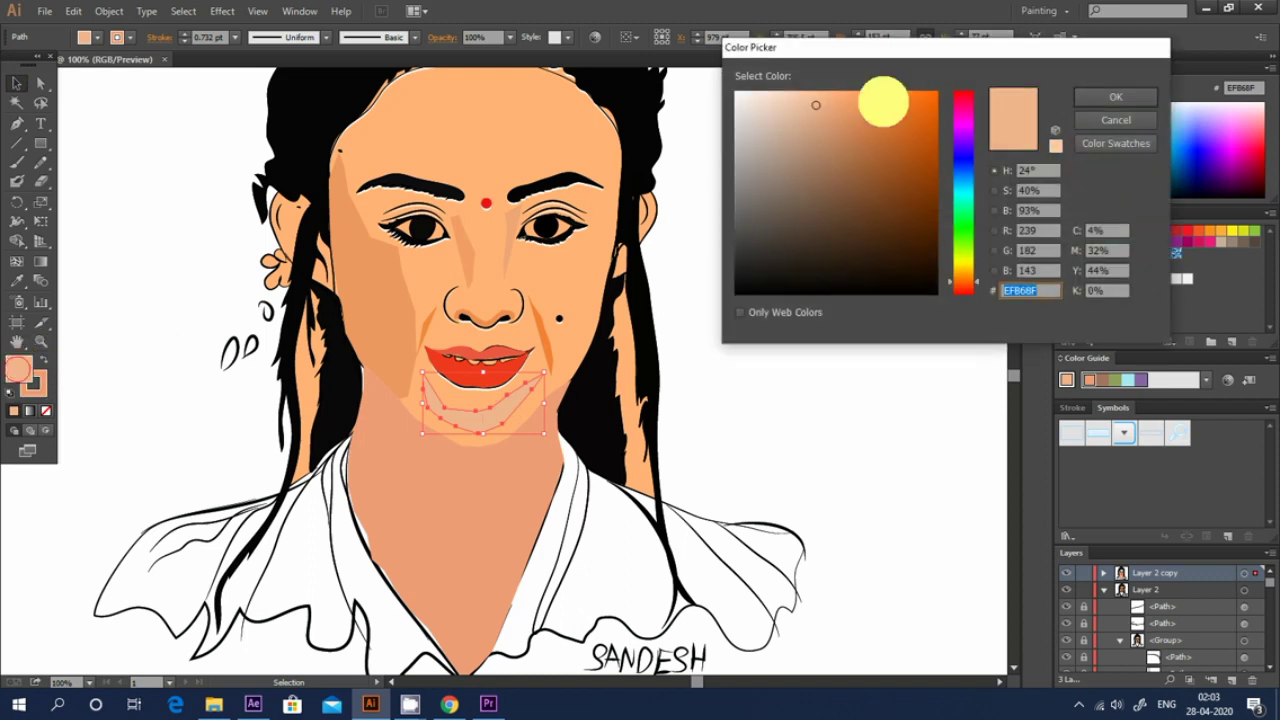
{"action": "left_click", "coordinate": [872, 100]}
{"action": "key", "text": "Return"}
{"action": "left_click", "coordinate": [821, 258]}
{"action": "left_click", "coordinate": [17, 123]}
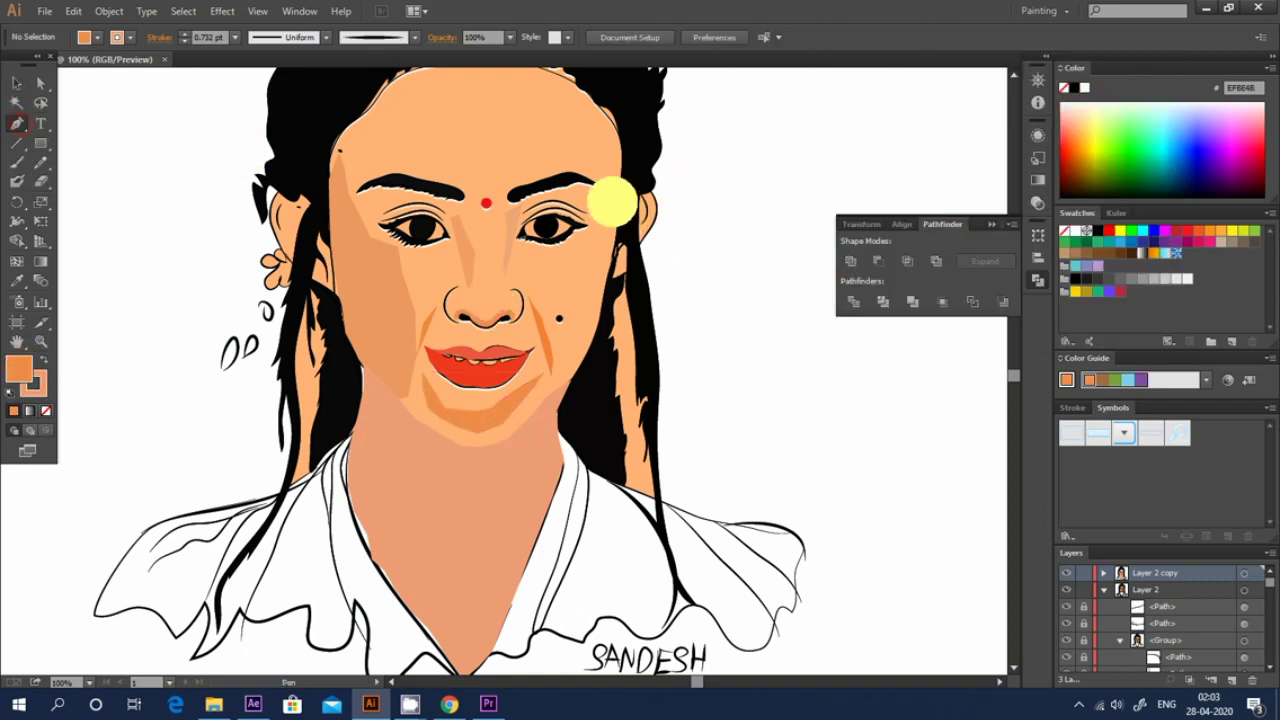
- Draw a first cheek path, then delete the unwanted cheek shape
{"action": "left_click", "coordinate": [613, 220]}
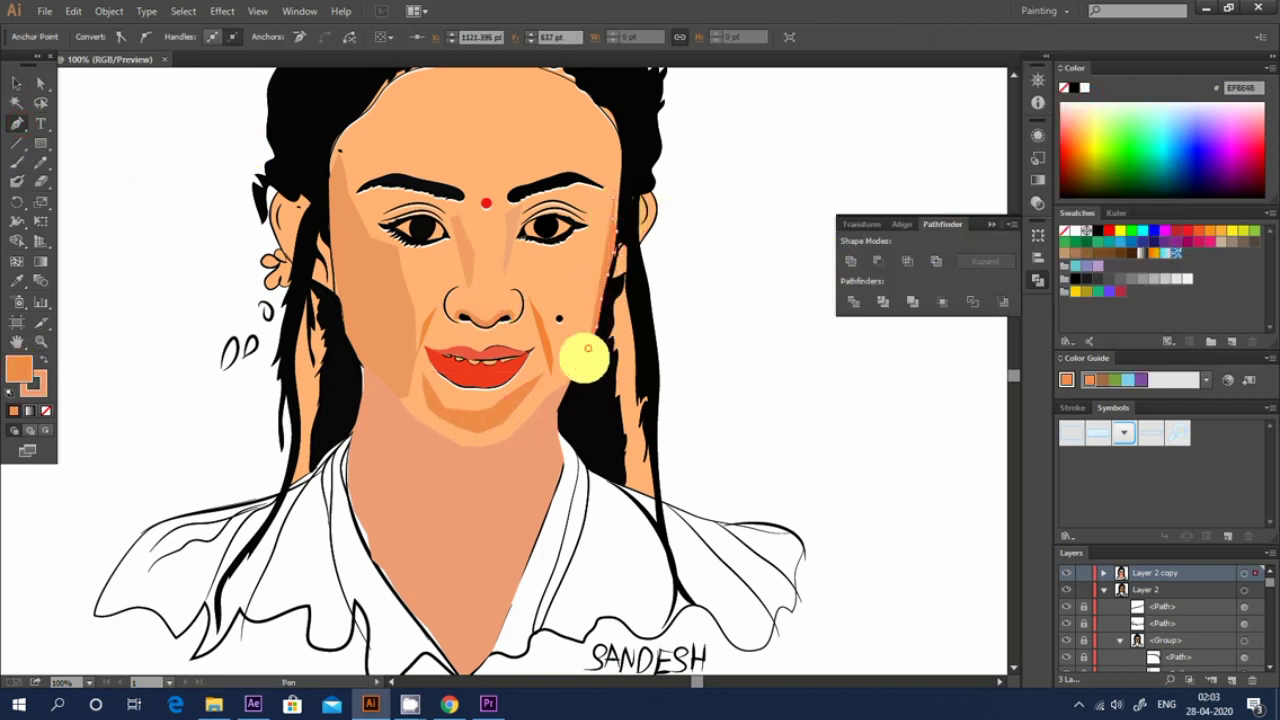
{"action": "left_click", "coordinate": [577, 374]}
{"action": "left_click", "coordinate": [17, 83]}
{"action": "left_click", "coordinate": [561, 290]}
{"action": "left_click_drag", "start_coordinate": [561, 290], "coordinate": [588, 328]}
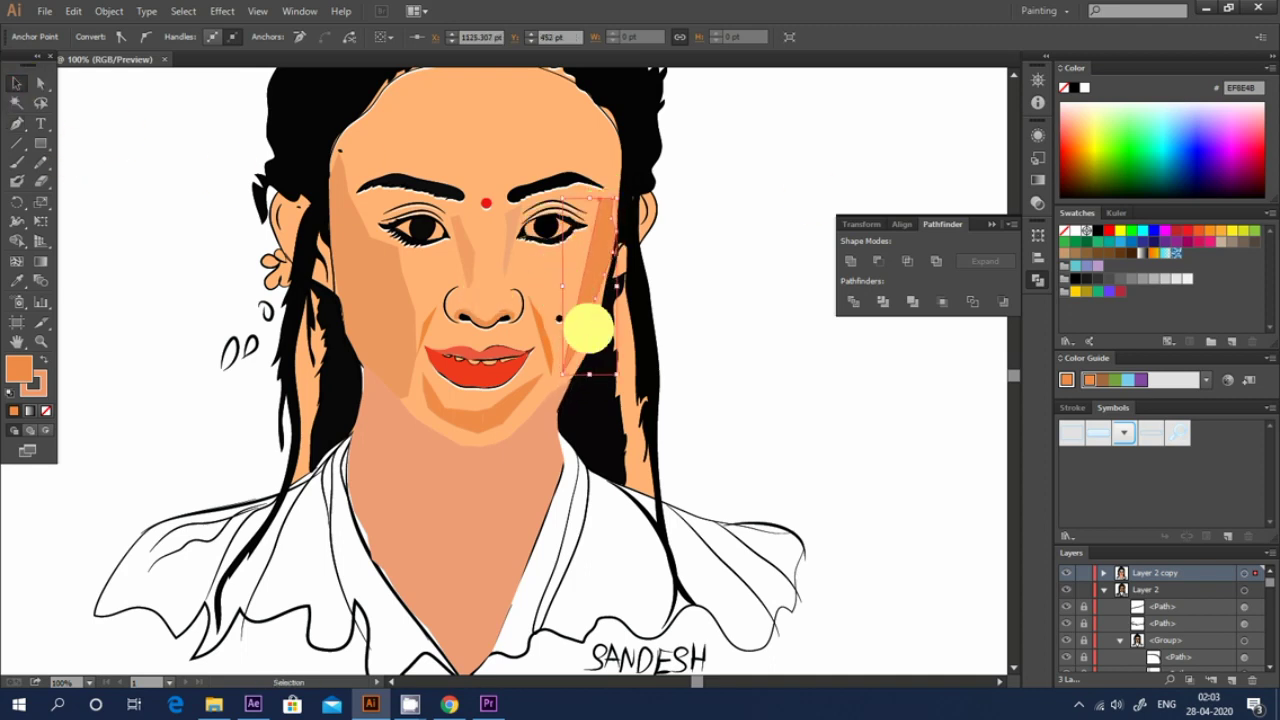
{"action": "key", "text": "Delete"}
- Trace a closed, unfilled shading path down the right cheek from beside the eye to the jaw
{"action": "left_click", "coordinate": [17, 123]}
{"action": "left_click", "coordinate": [44, 360]}
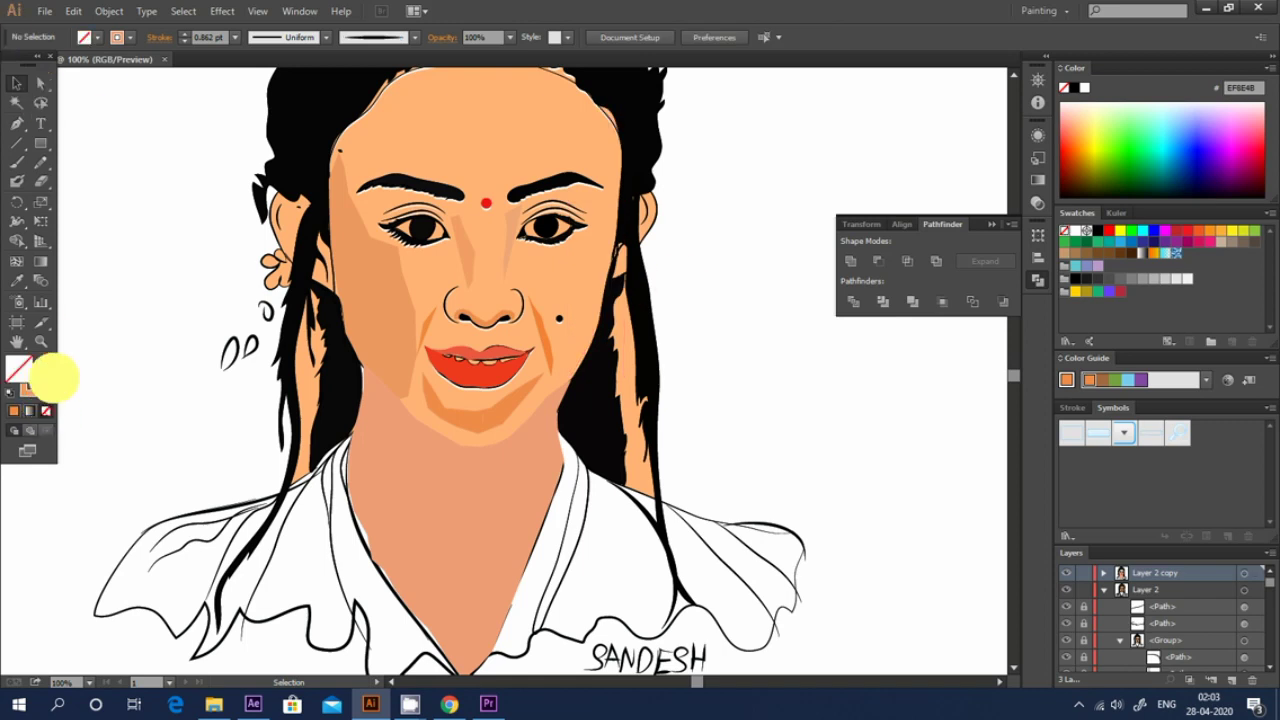
{"action": "left_click", "coordinate": [621, 200]}
{"action": "left_click", "coordinate": [609, 243]}
{"action": "left_click", "coordinate": [596, 287]}
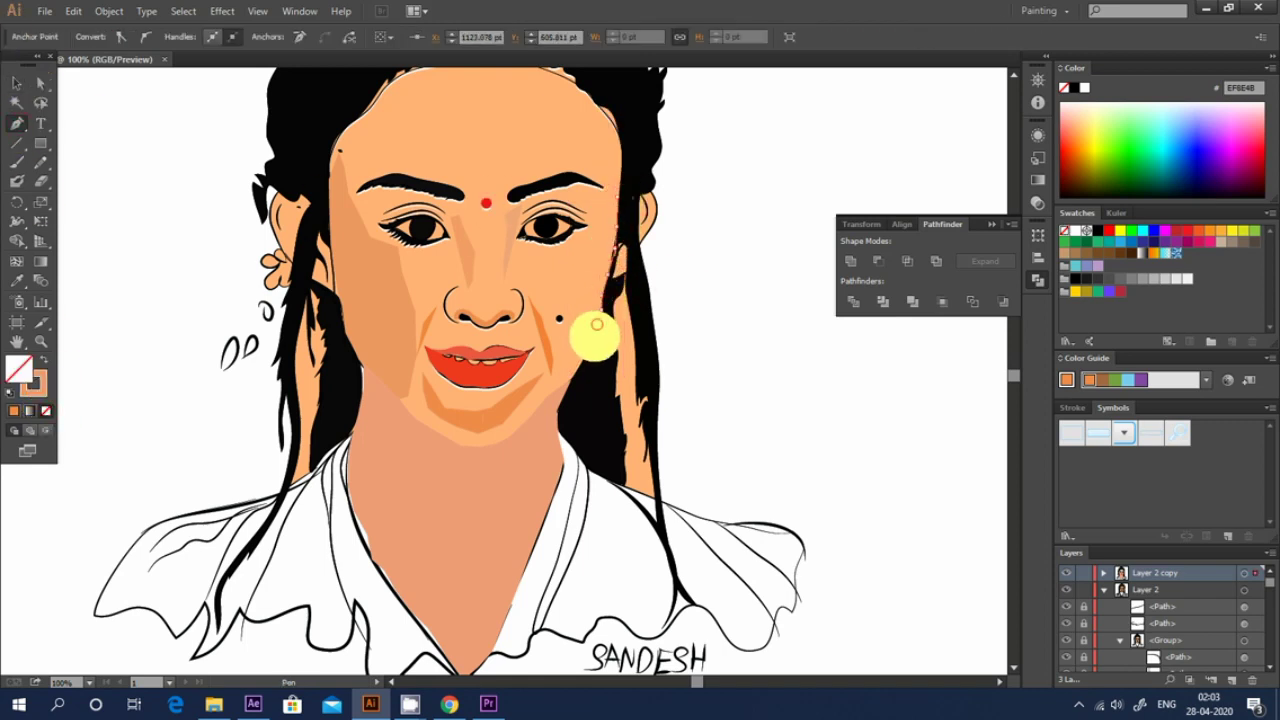
{"action": "left_click", "coordinate": [586, 326]}
{"action": "left_click", "coordinate": [554, 289]}
{"action": "left_click", "coordinate": [600, 262]}
{"action": "left_click", "coordinate": [599, 211]}
- Fill the new cheek shape orange (EF9A60)
{"action": "left_click", "coordinate": [17, 83]}
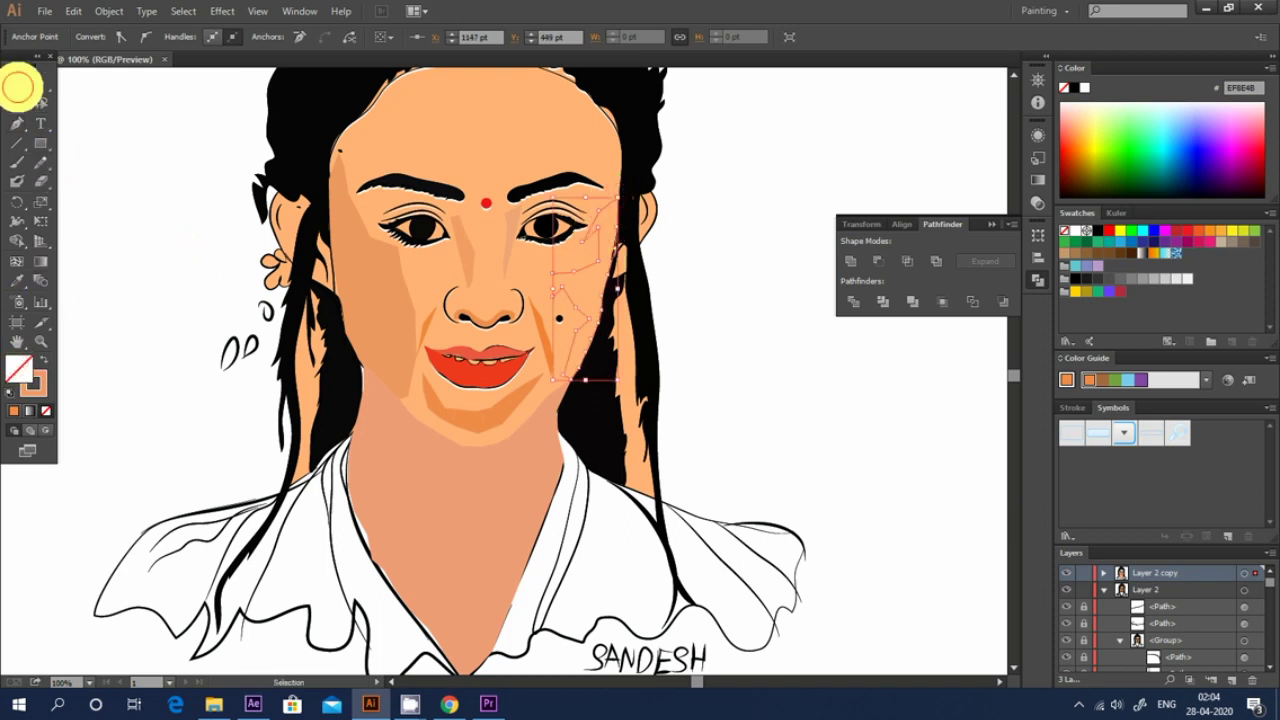
{"action": "double_click", "coordinate": [30, 378]}
{"action": "left_click", "coordinate": [1100, 97]}
{"action": "left_click", "coordinate": [740, 146]}
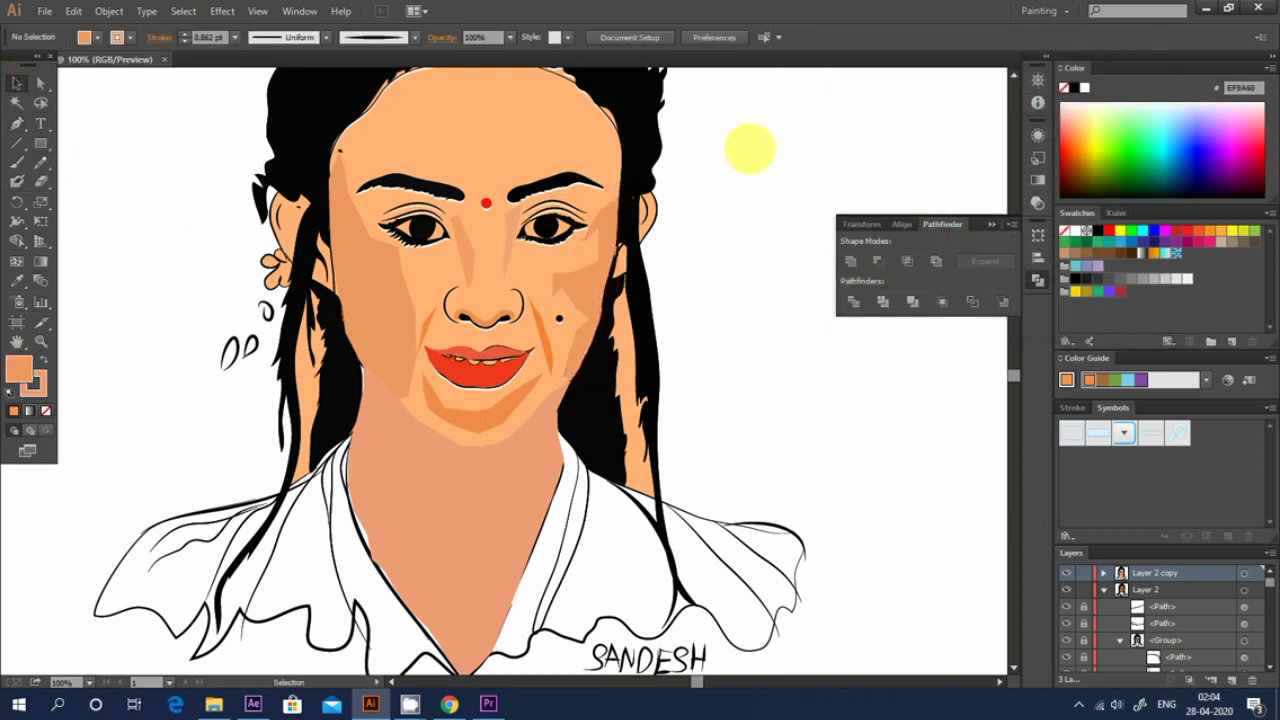
- Draw a small circle in the right eye with a radial white-to-black gradient
{"action": "mouse_move", "coordinate": [40, 142]}
{"action": "left_mouse_down"}
{"action": "mouse_move", "coordinate": [110, 142]}
{"action": "mouse_move", "coordinate": [113, 180]}
{"action": "mouse_move", "coordinate": [547, 227]}
{"action": "left_mouse_up"}
{"action": "key", "text": "v"}
{"action": "double_click", "coordinate": [44, 260]}
{"action": "left_click", "coordinate": [846, 233]}
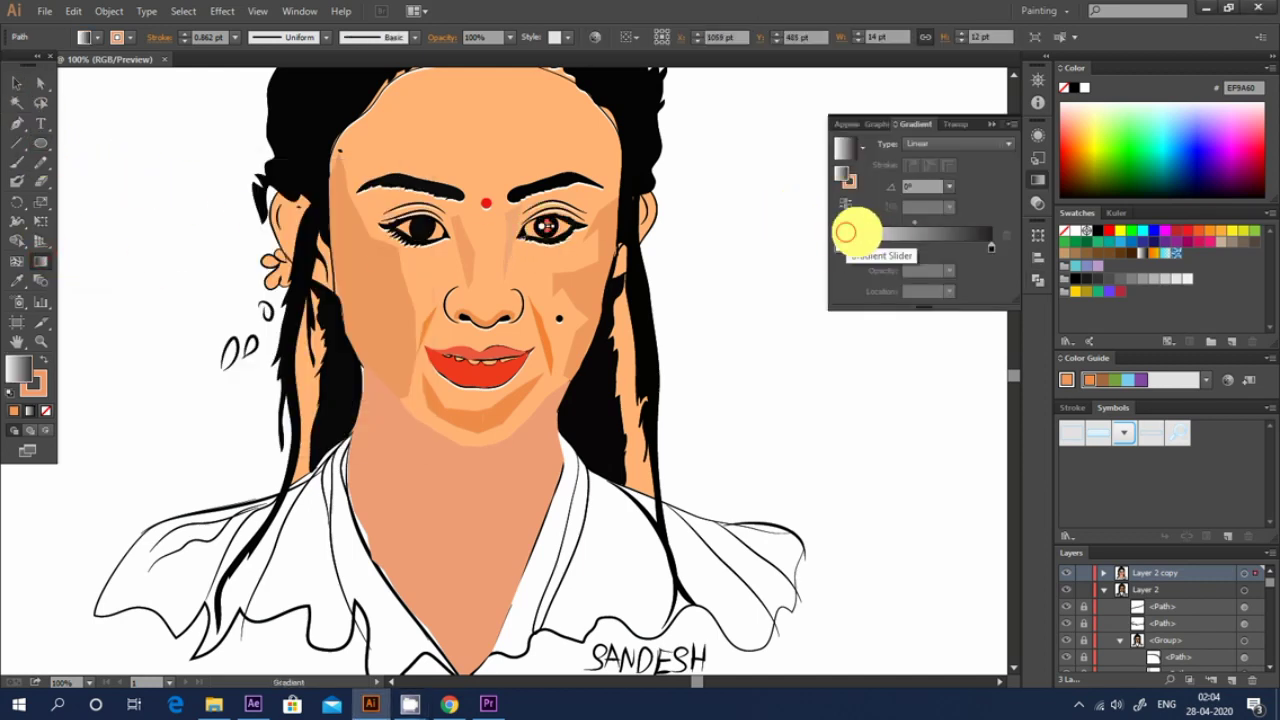
{"action": "left_click", "coordinate": [1005, 143]}
{"action": "left_click", "coordinate": [950, 165]}
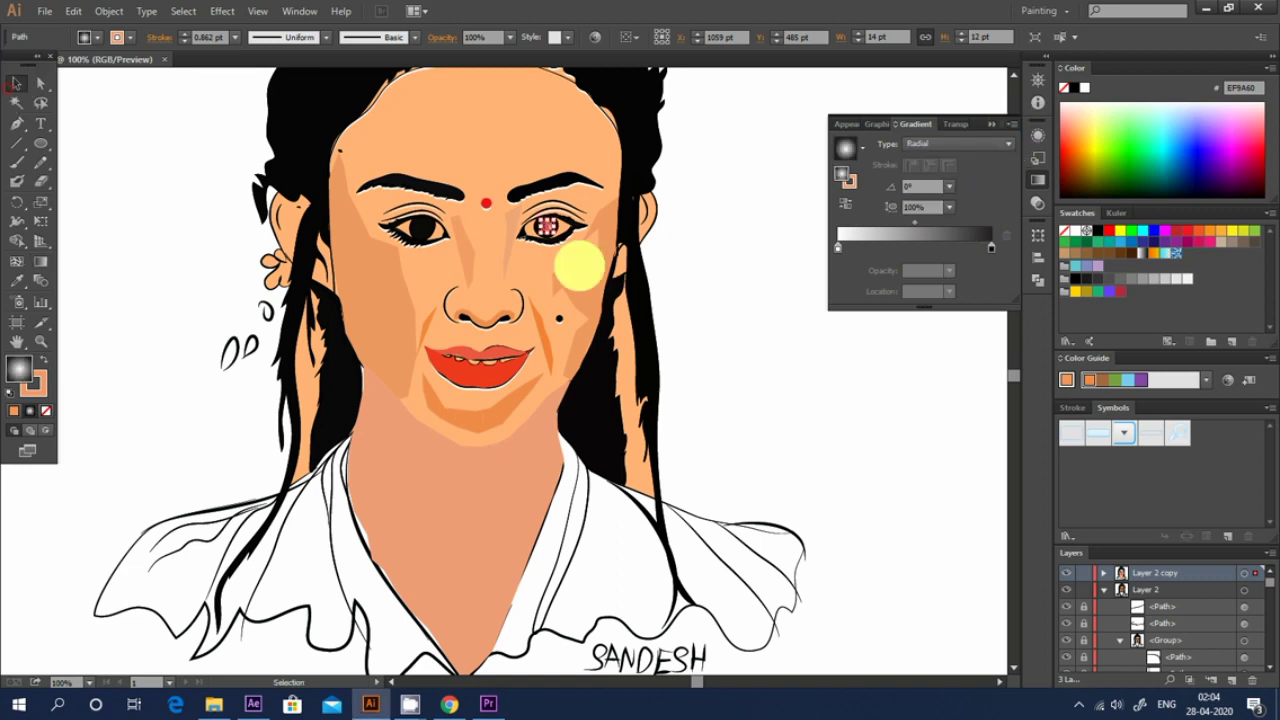
- Copy the gradient eye circle and move the pasted copy onto the left eye
{"action": "key", "text": "v"}
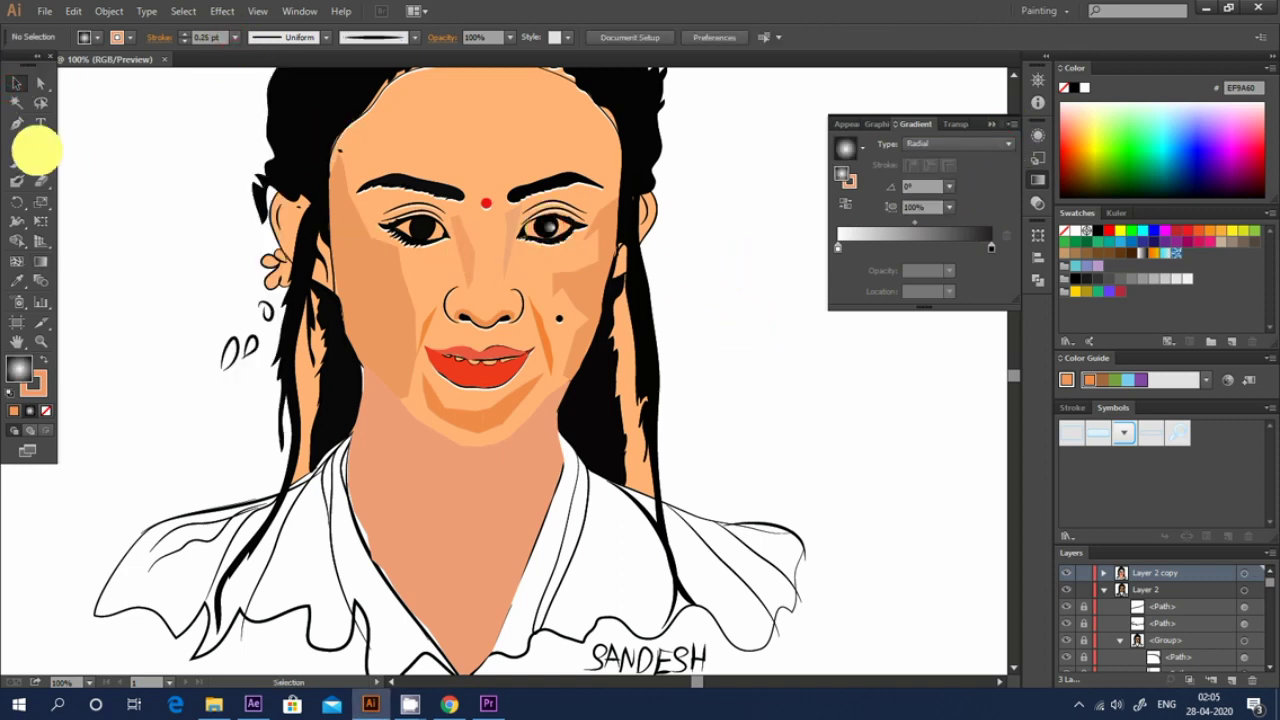
{"action": "left_click", "coordinate": [73, 11]}
{"action": "left_click", "coordinate": [98, 88]}
{"action": "key", "text": "ctrl+v"}
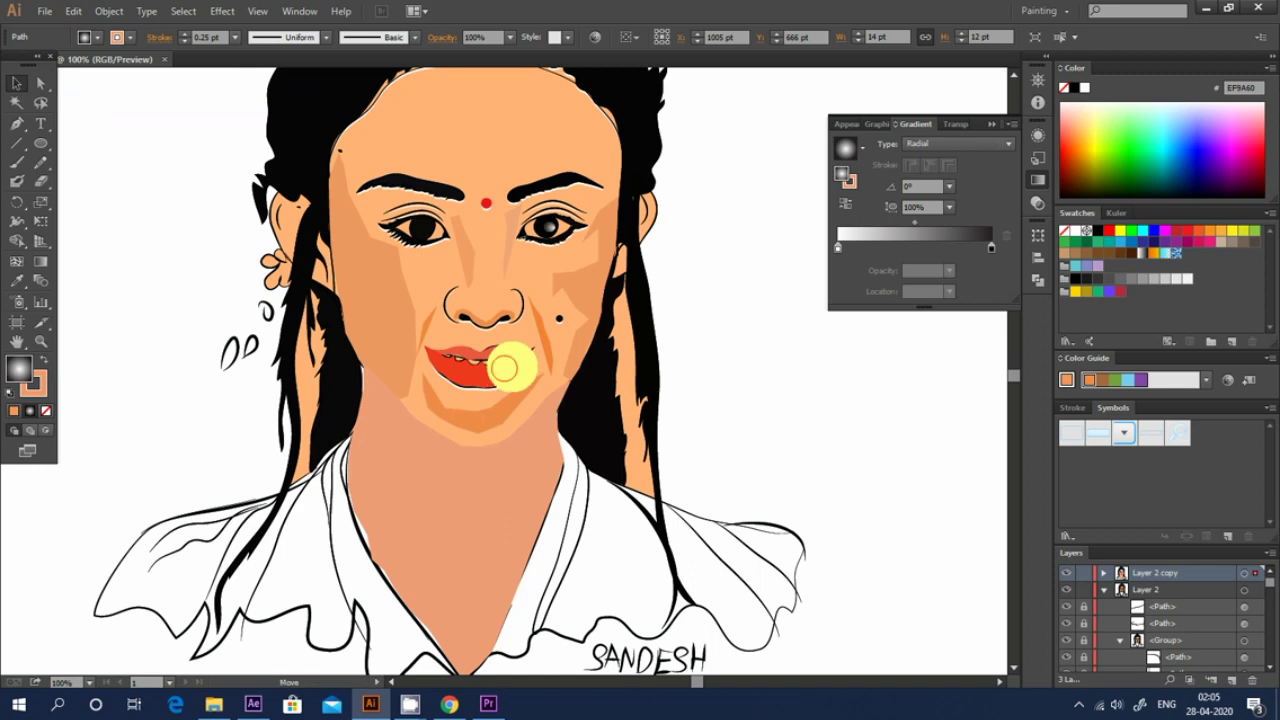
{"action": "left_click_drag", "start_coordinate": [503, 368], "coordinate": [418, 228]}
{"action": "left_click", "coordinate": [700, 457]}
- Zoom out to review the whole portrait, then return to 100% on the face
{"action": "key", "text": "ctrl+minus"}
{"action": "key", "text": "ctrl+minus"}
{"action": "key", "text": "ctrl+minus"}
{"action": "key", "text": "ctrl+plus"}
{"action": "key", "text": "ctrl+plus"}
{"action": "key", "text": "ctrl+plus"}
{"action": "key", "text": "ctrl+minus"}
{"action": "key", "text": "ctrl+minus"}
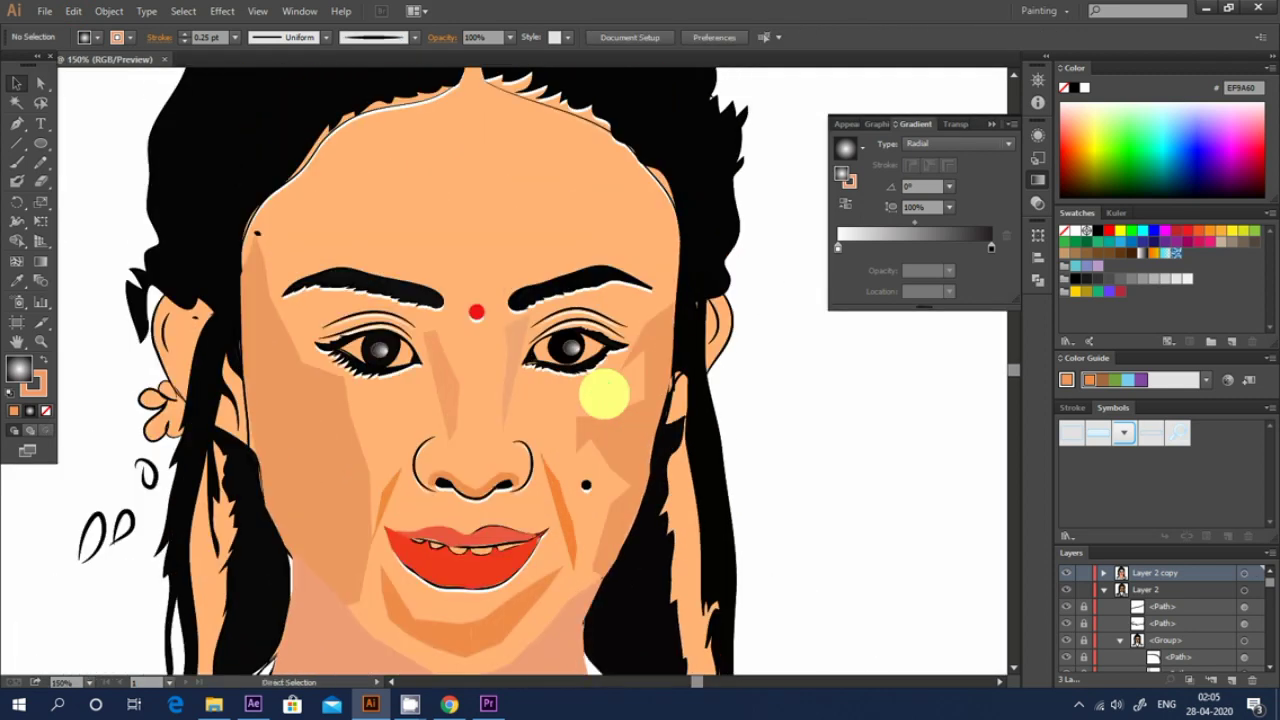
{"action": "key", "text": "ctrl+minus"}
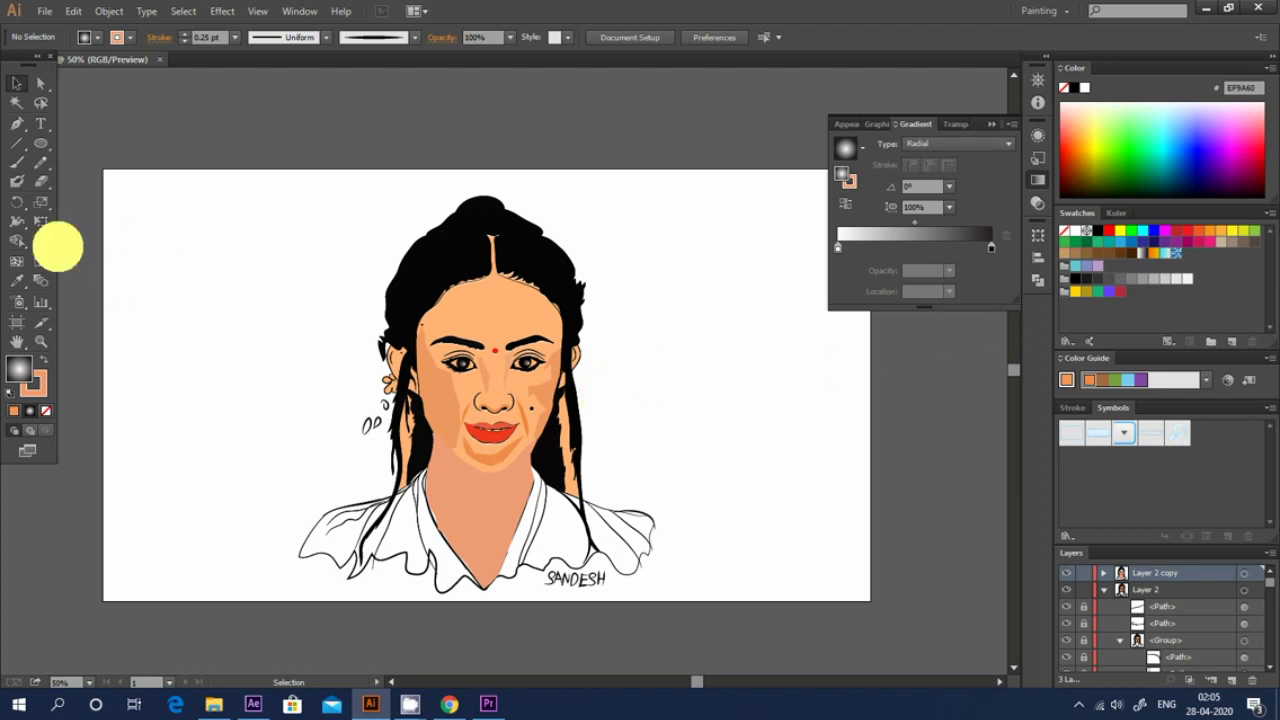
{"action": "left_click", "coordinate": [526, 409]}
{"action": "left_click", "coordinate": [700, 403]}
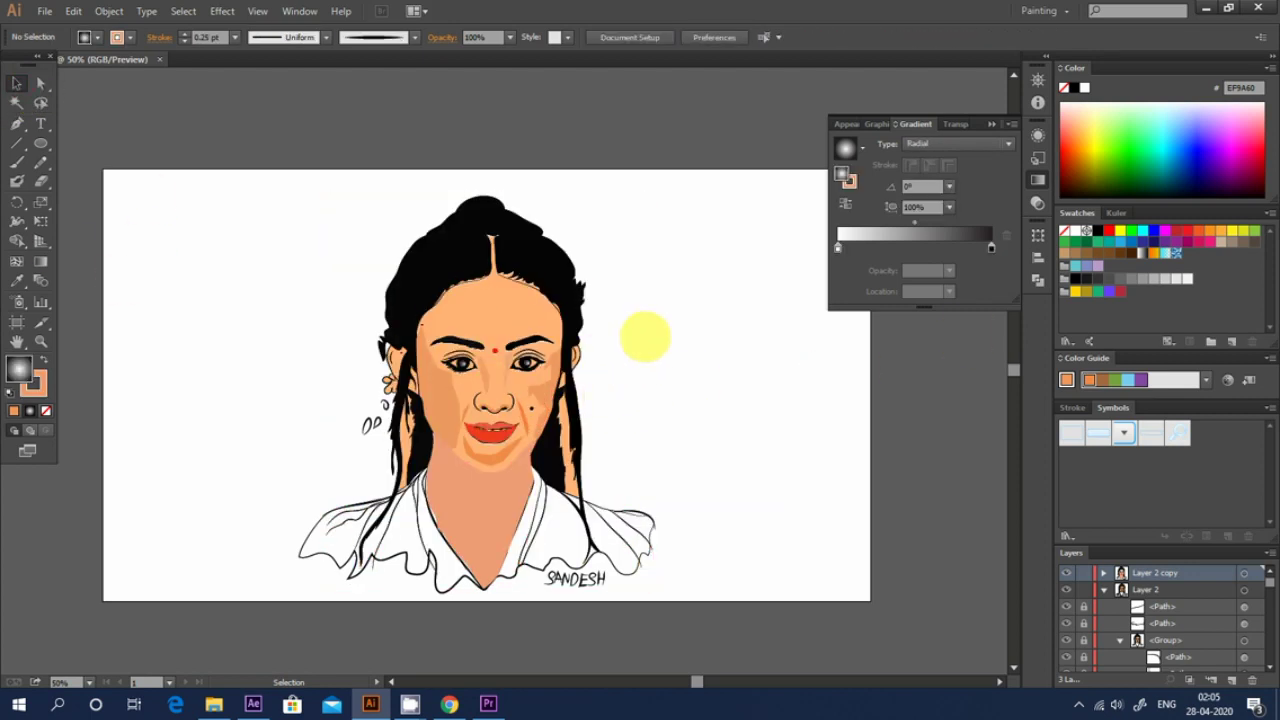
{"action": "scroll", "coordinate": [623, 366], "scroll_direction": "down", "scroll_amount": 2}
{"action": "left_click", "coordinate": [600, 366]}
{"action": "left_click", "coordinate": [443, 451]}
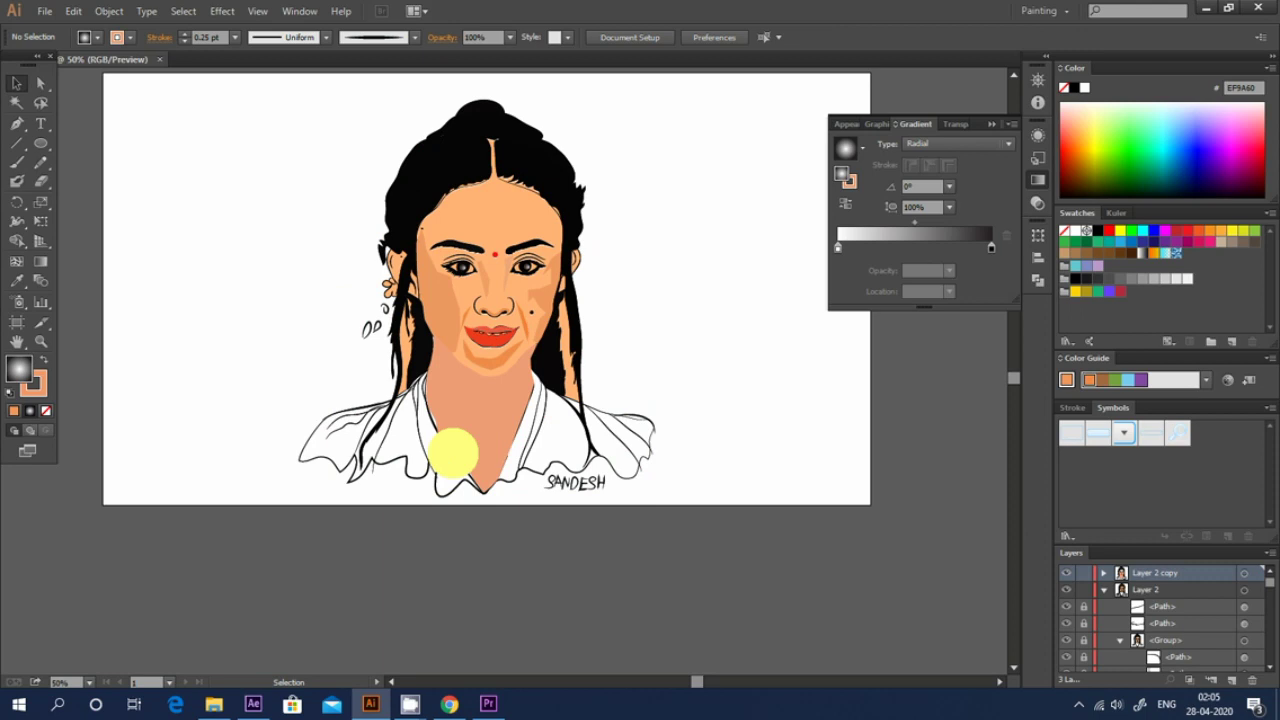
{"action": "left_click", "coordinate": [41, 143]}
{"action": "key", "text": "ctrl+1"}
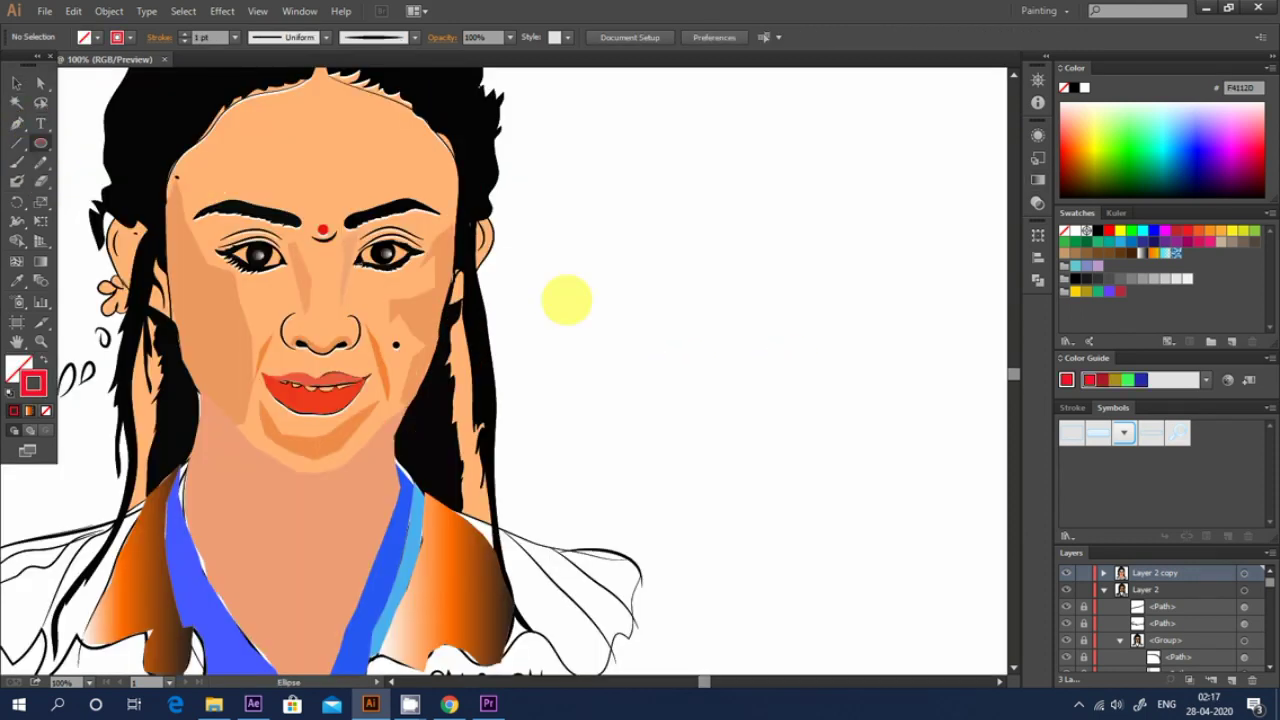
- Draw a long flat ellipse right of the portrait and convert its left anchor to a sharp point
{"action": "mouse_move", "coordinate": [622, 238]}
{"action": "left_mouse_down"}
{"action": "mouse_move", "coordinate": [875, 297]}
{"action": "mouse_move", "coordinate": [898, 290]}
{"action": "left_mouse_up"}
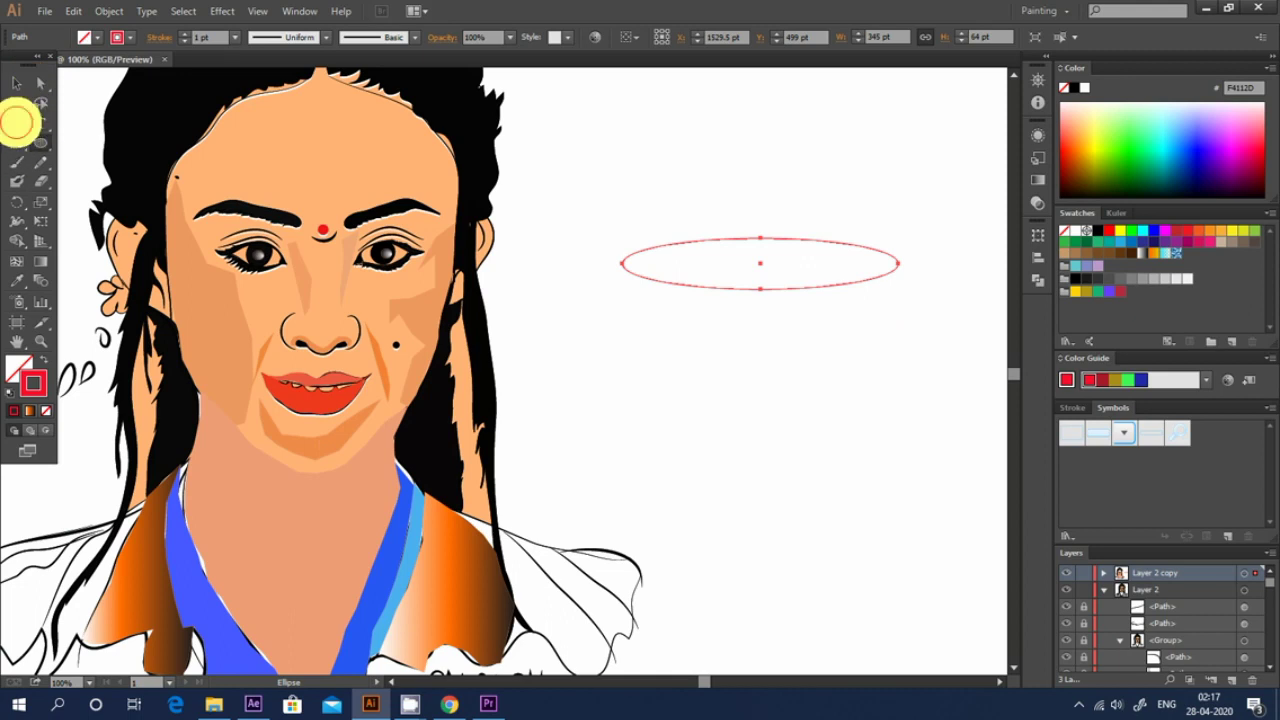
{"action": "left_click_drag", "start_coordinate": [17, 121], "coordinate": [72, 177]}
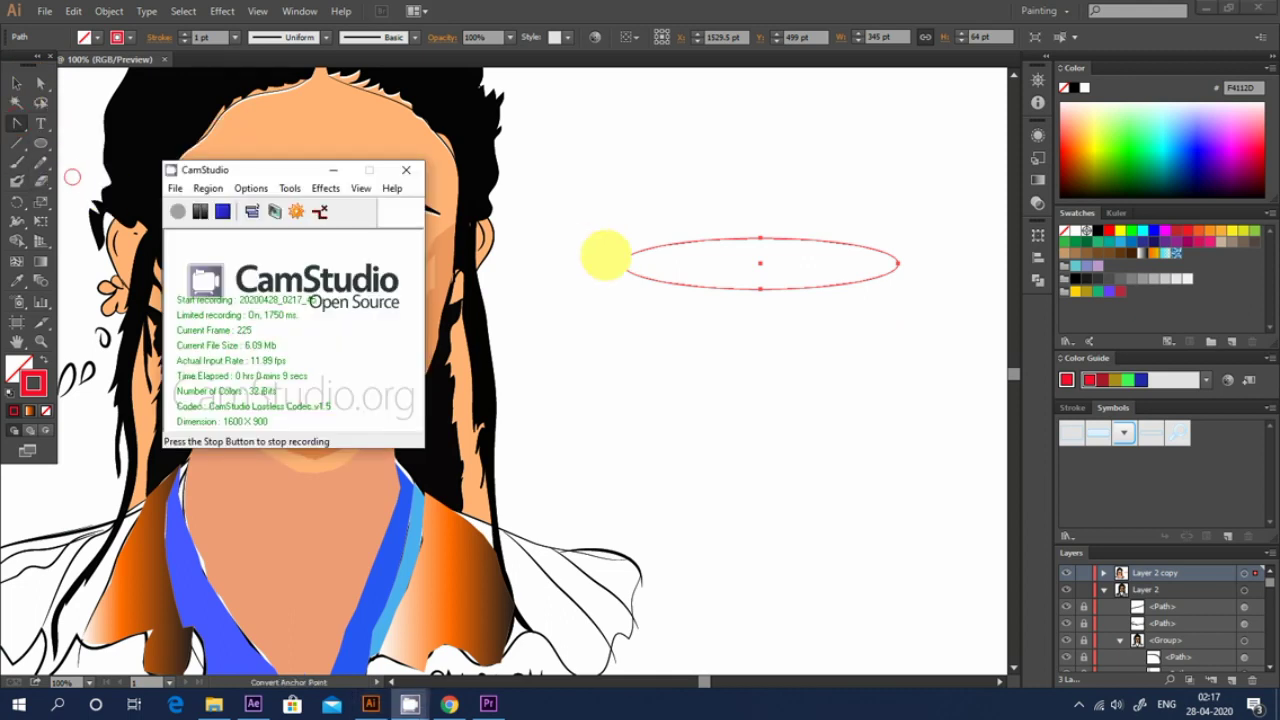
{"action": "left_click", "coordinate": [37, 146]}
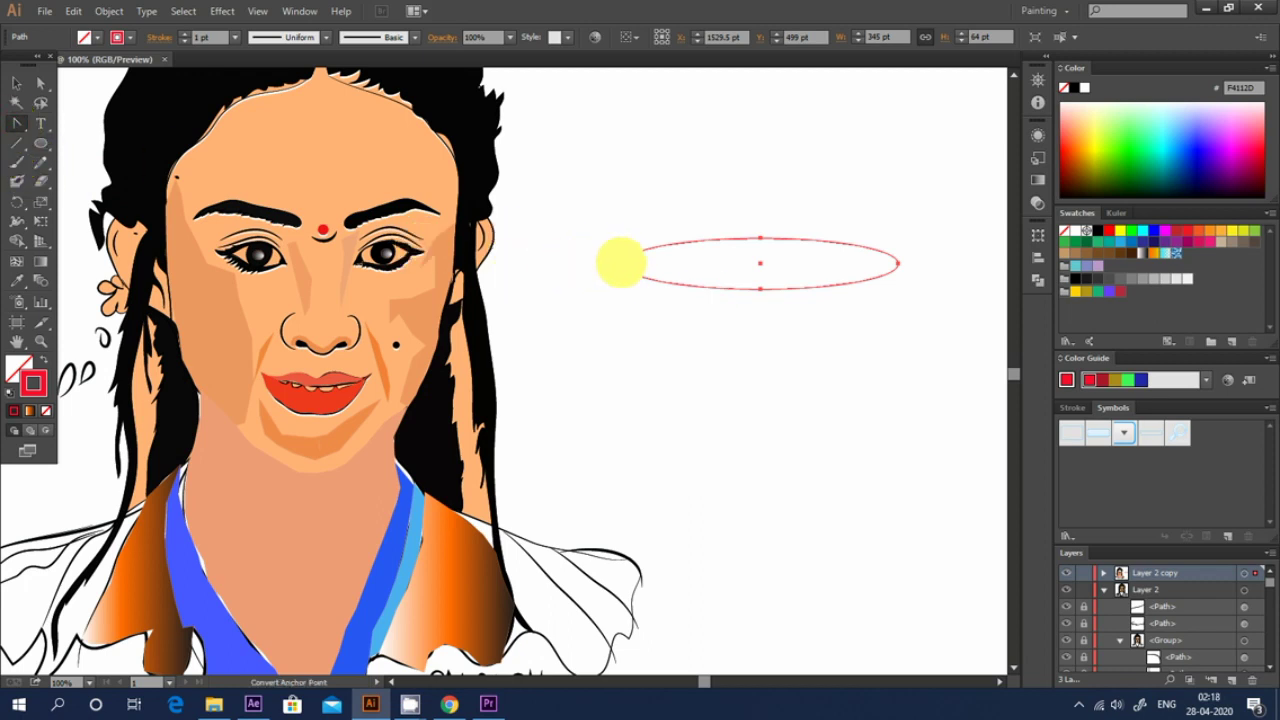
{"action": "left_click", "coordinate": [621, 263]}
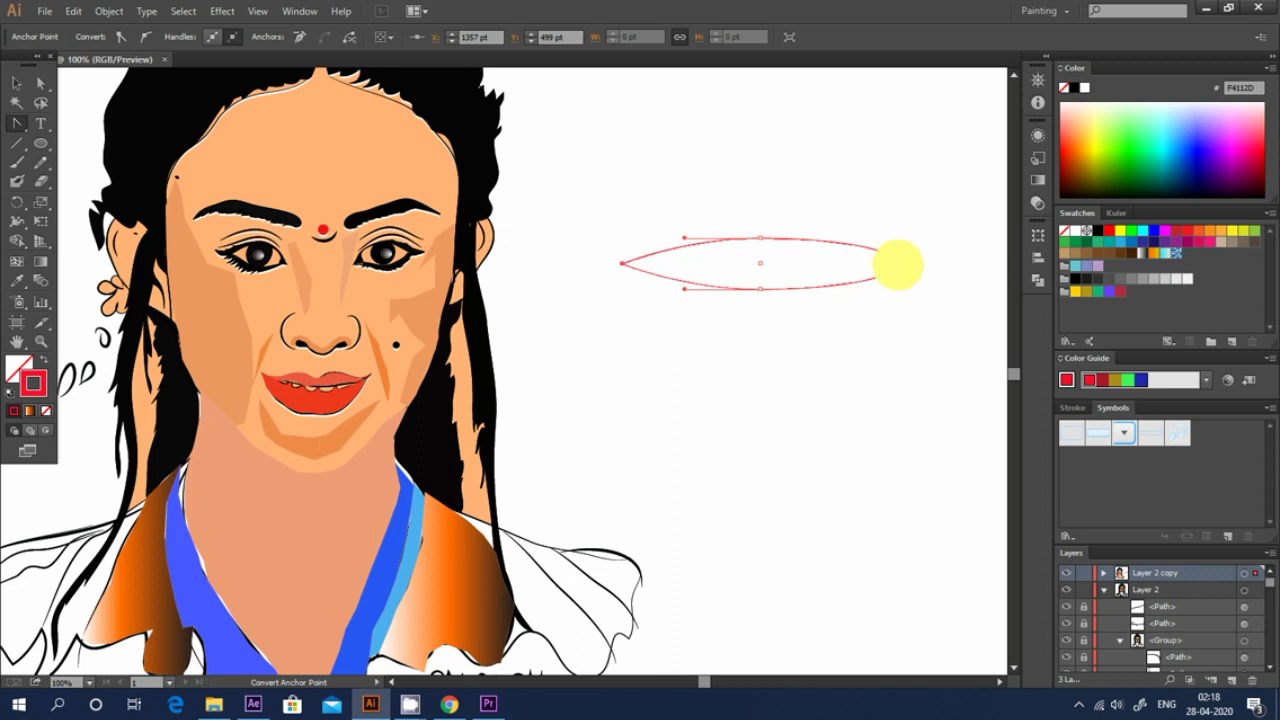
- Select the pointed ellipse and rotate it toward vertical
{"action": "key", "text": "l"}
{"action": "left_click", "coordinate": [17, 84]}
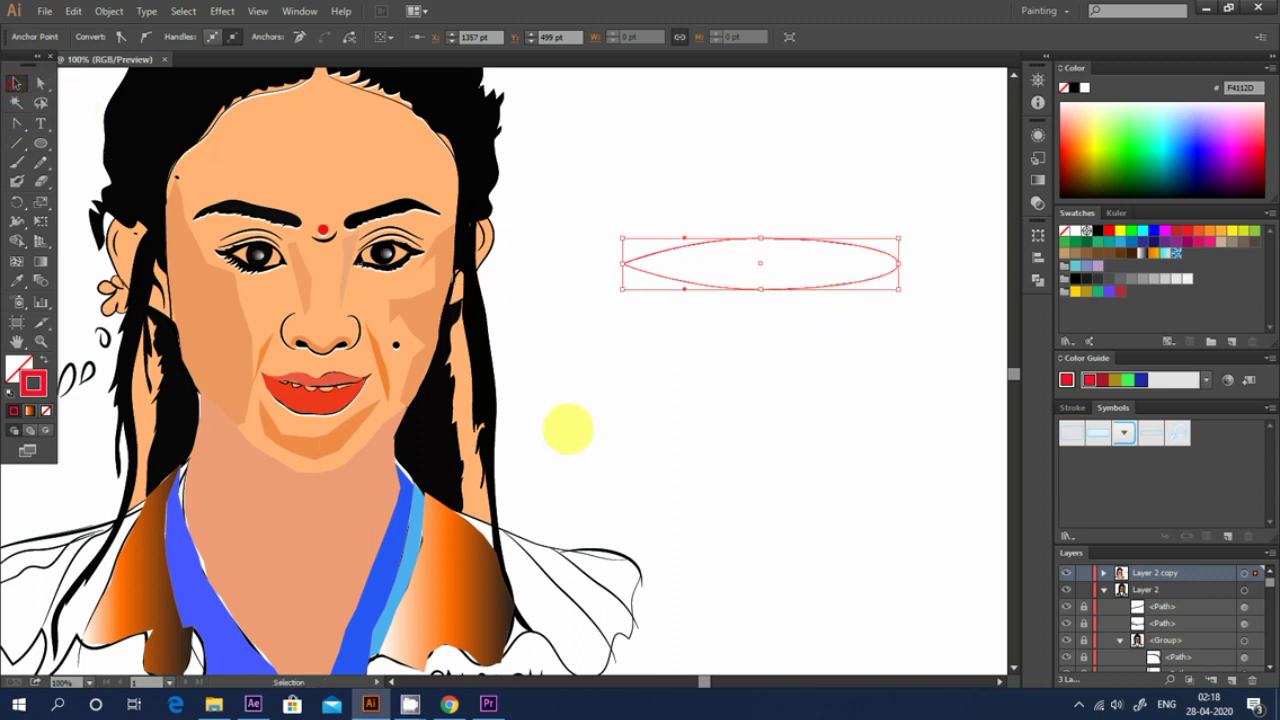
{"action": "left_click", "coordinate": [567, 428]}
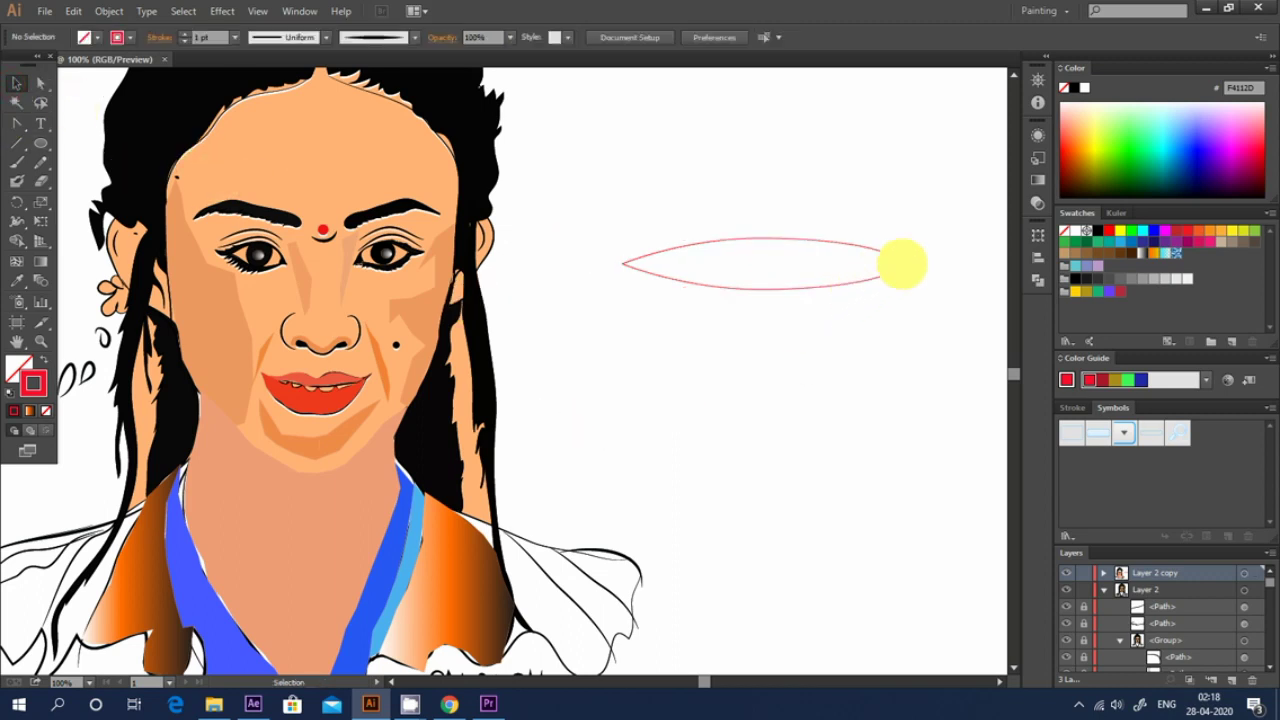
{"action": "left_click", "coordinate": [895, 266]}
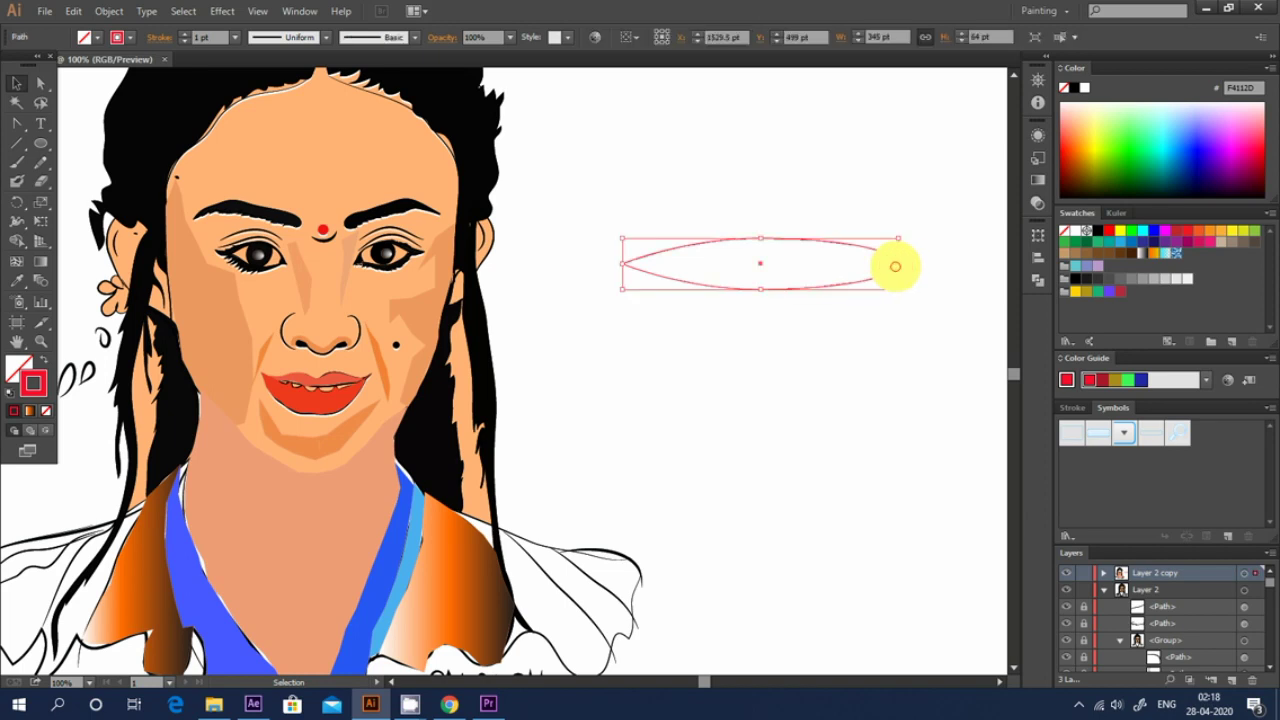
{"action": "left_click_drag", "start_coordinate": [906, 240], "coordinate": [790, 440]}
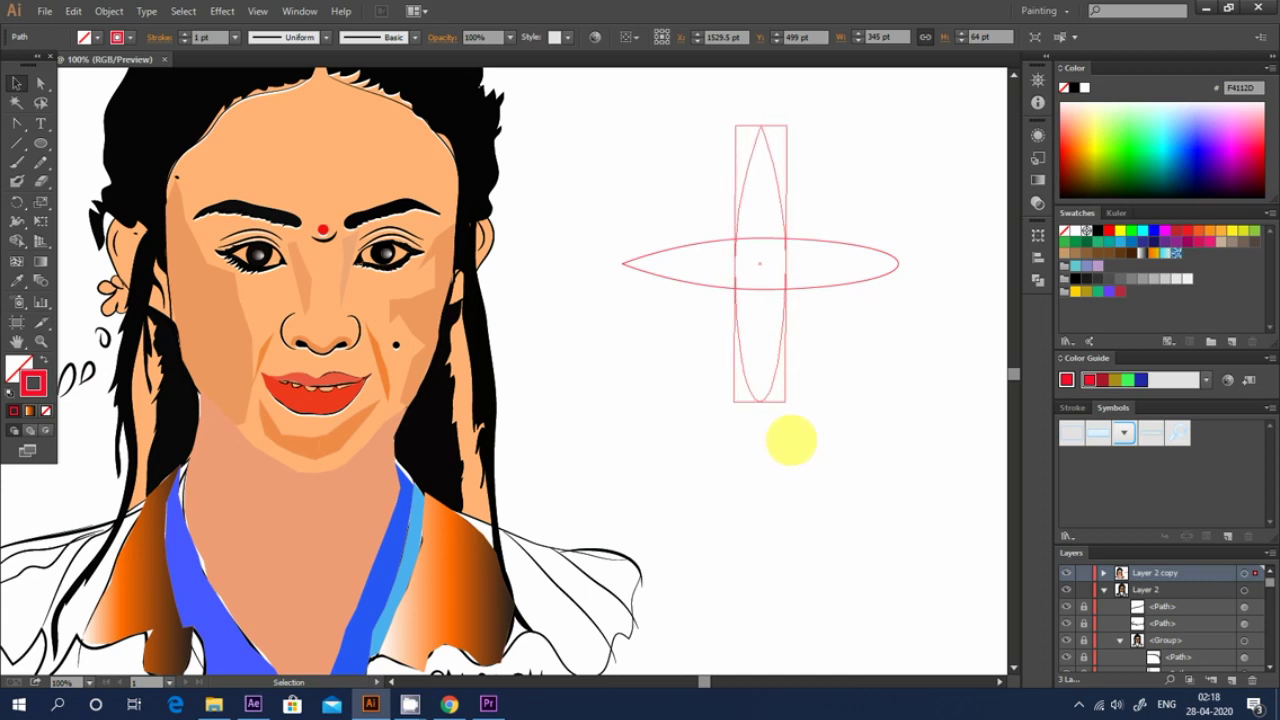
- Turn the petal outline upright and shorten it
{"action": "left_click_drag", "start_coordinate": [790, 440], "coordinate": [791, 440]}
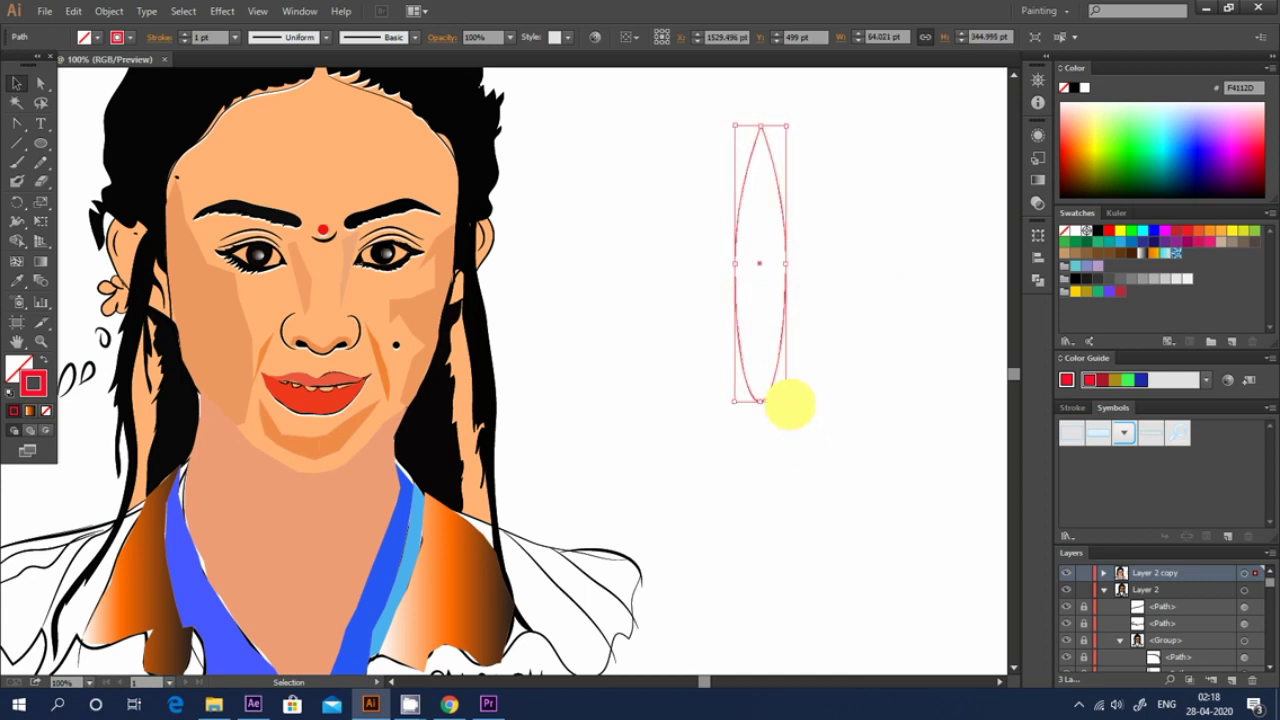
{"action": "left_click_drag", "start_coordinate": [787, 403], "coordinate": [800, 318]}
{"action": "left_click", "coordinate": [832, 321]}
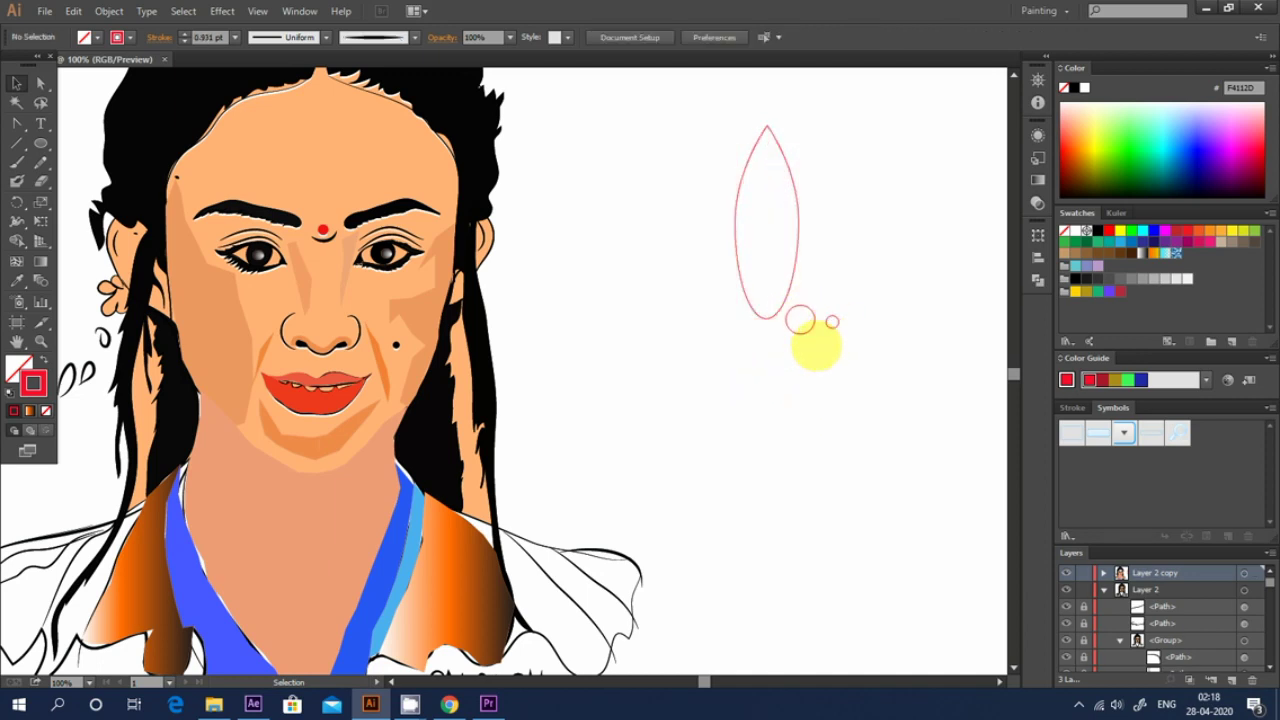
{"action": "left_click", "coordinate": [764, 318]}
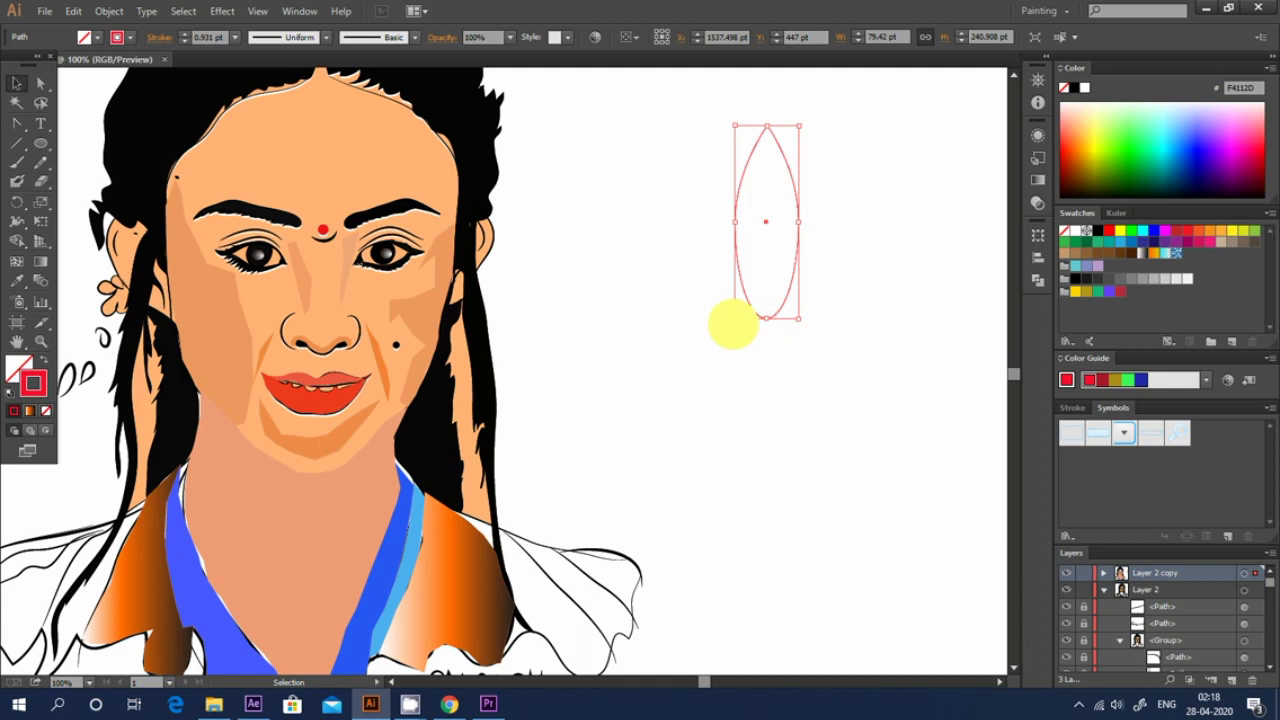
{"action": "left_click", "coordinate": [736, 328]}
{"action": "left_click", "coordinate": [754, 312]}
- Adjust the petal's corner handles to a final size of about 88.5 × 233.8 pt
{"action": "left_click_drag", "start_coordinate": [735, 318], "coordinate": [724, 331]}
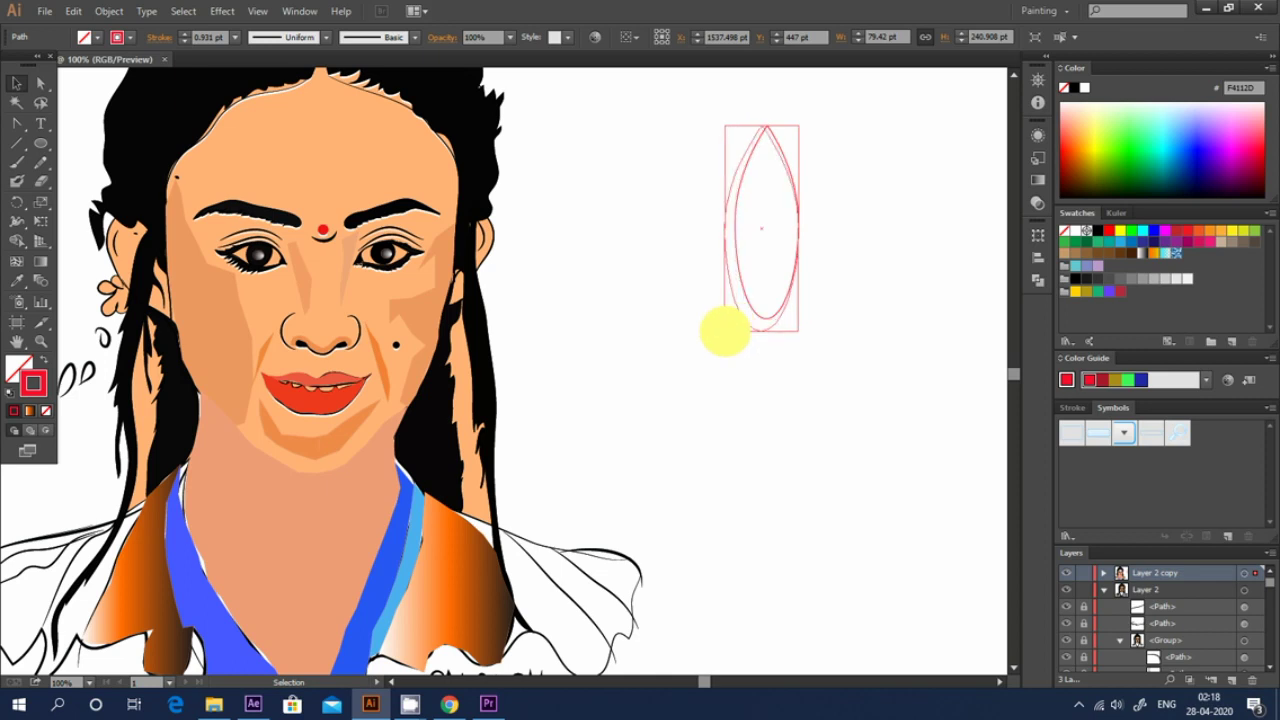
{"action": "left_click", "coordinate": [794, 356]}
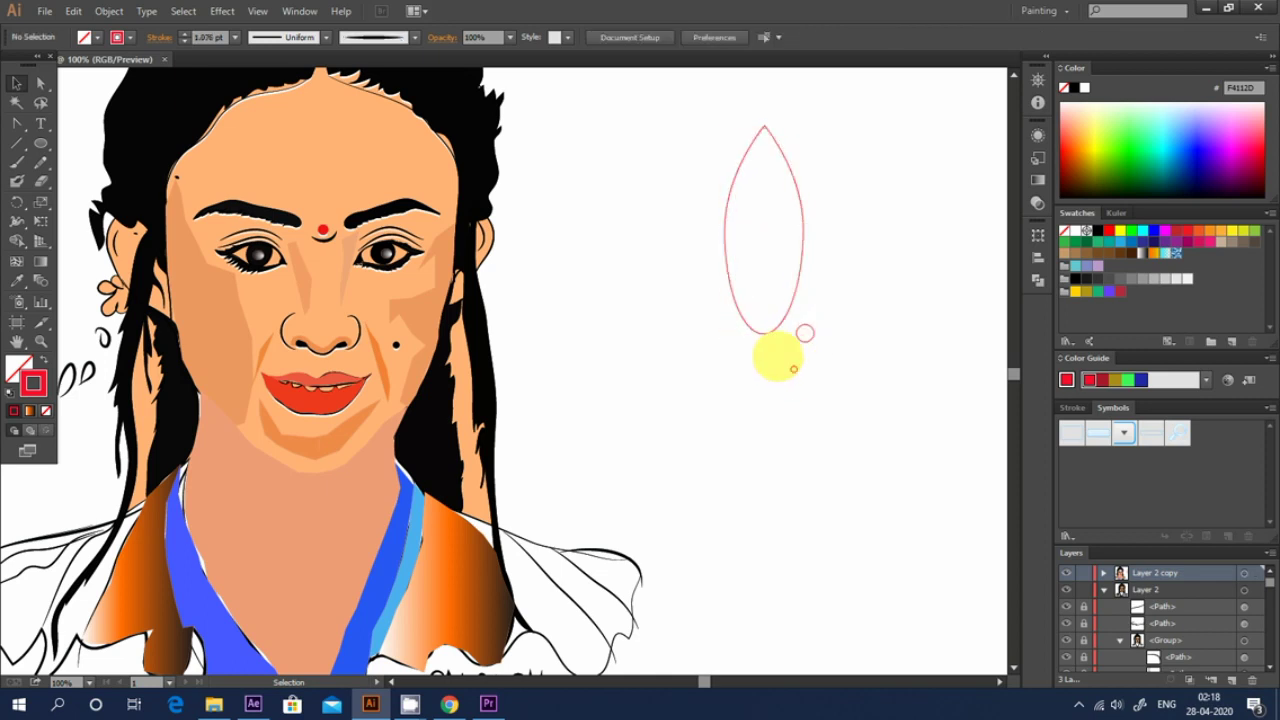
{"action": "left_click", "coordinate": [765, 335]}
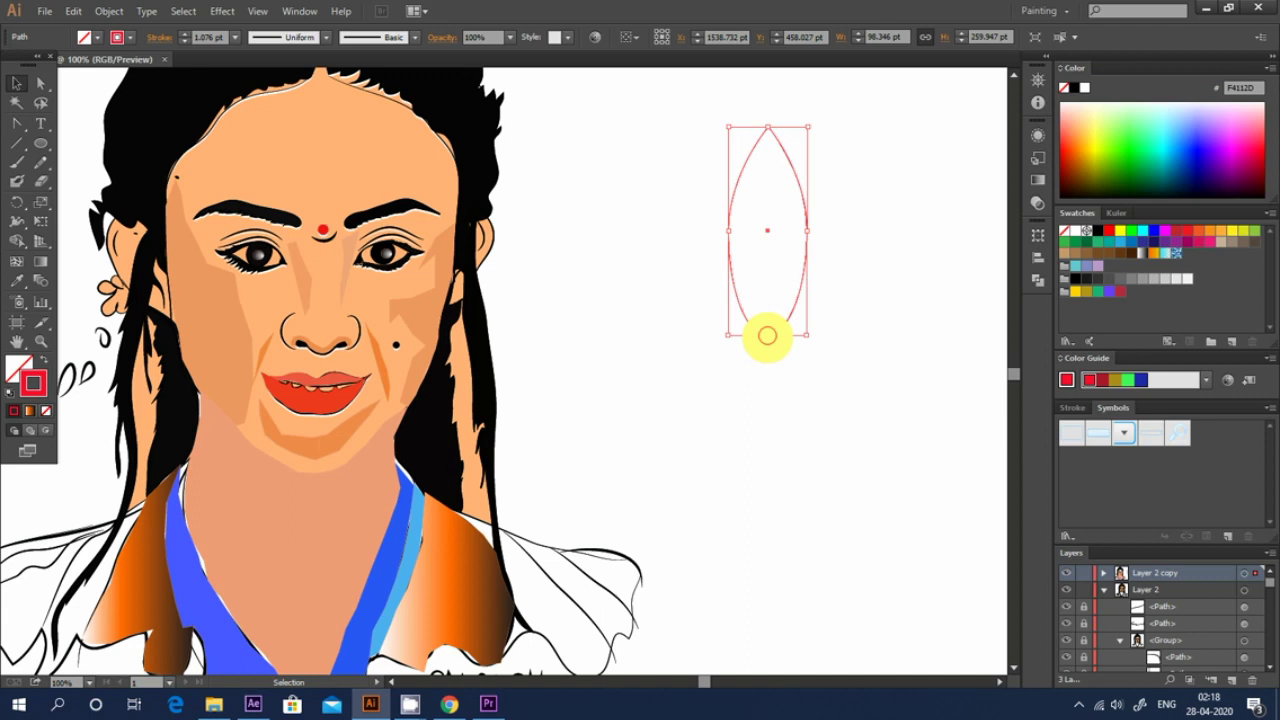
{"action": "left_click", "coordinate": [766, 344]}
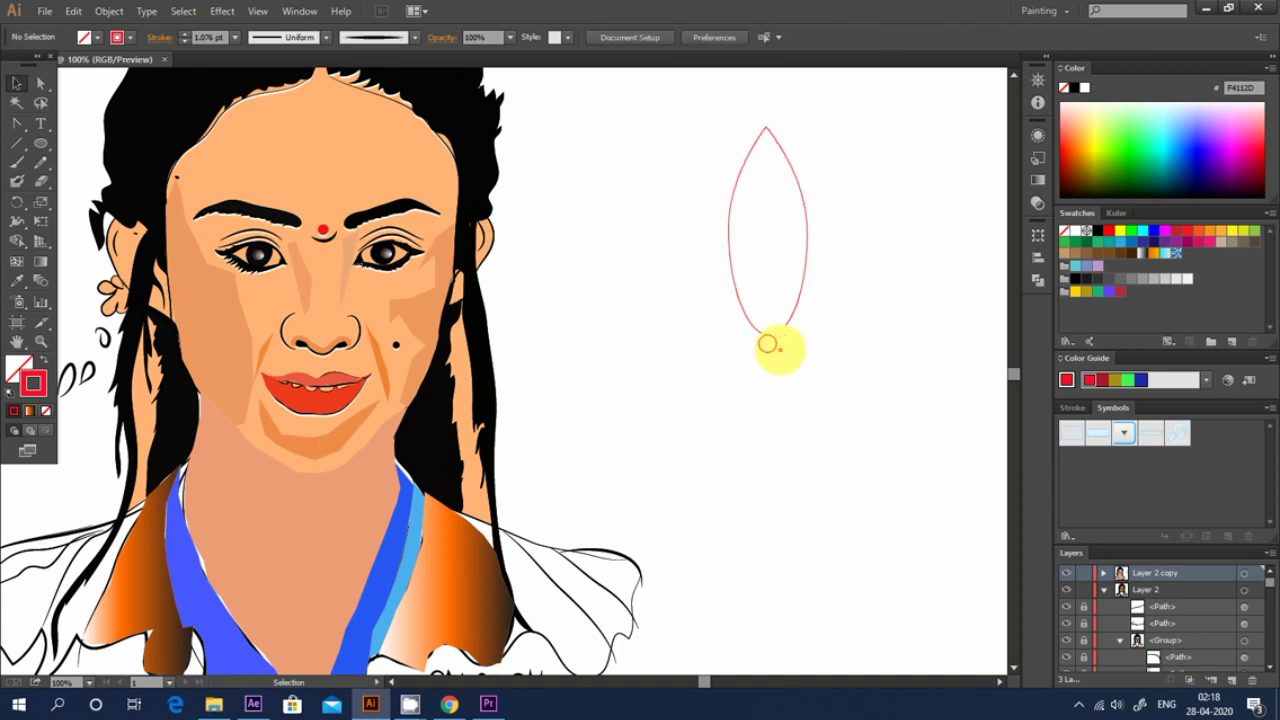
{"action": "left_click", "coordinate": [768, 337]}
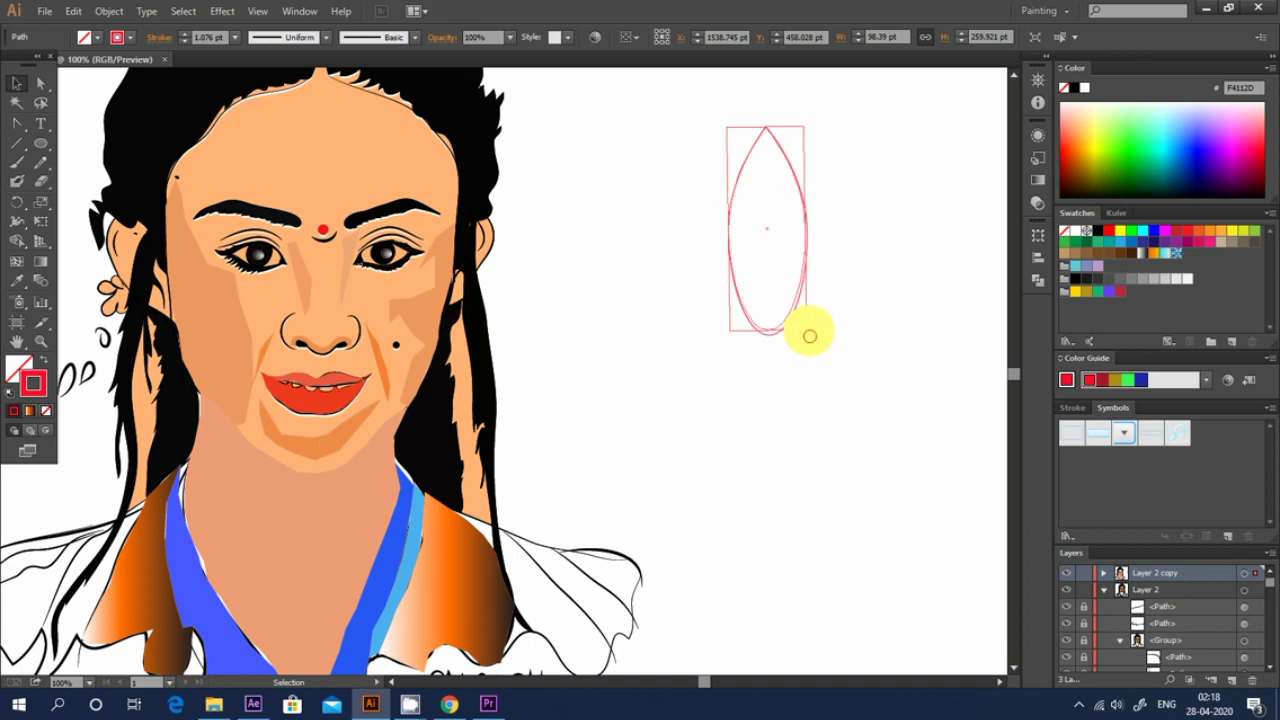
{"action": "left_click_drag", "start_coordinate": [809, 336], "coordinate": [803, 316]}
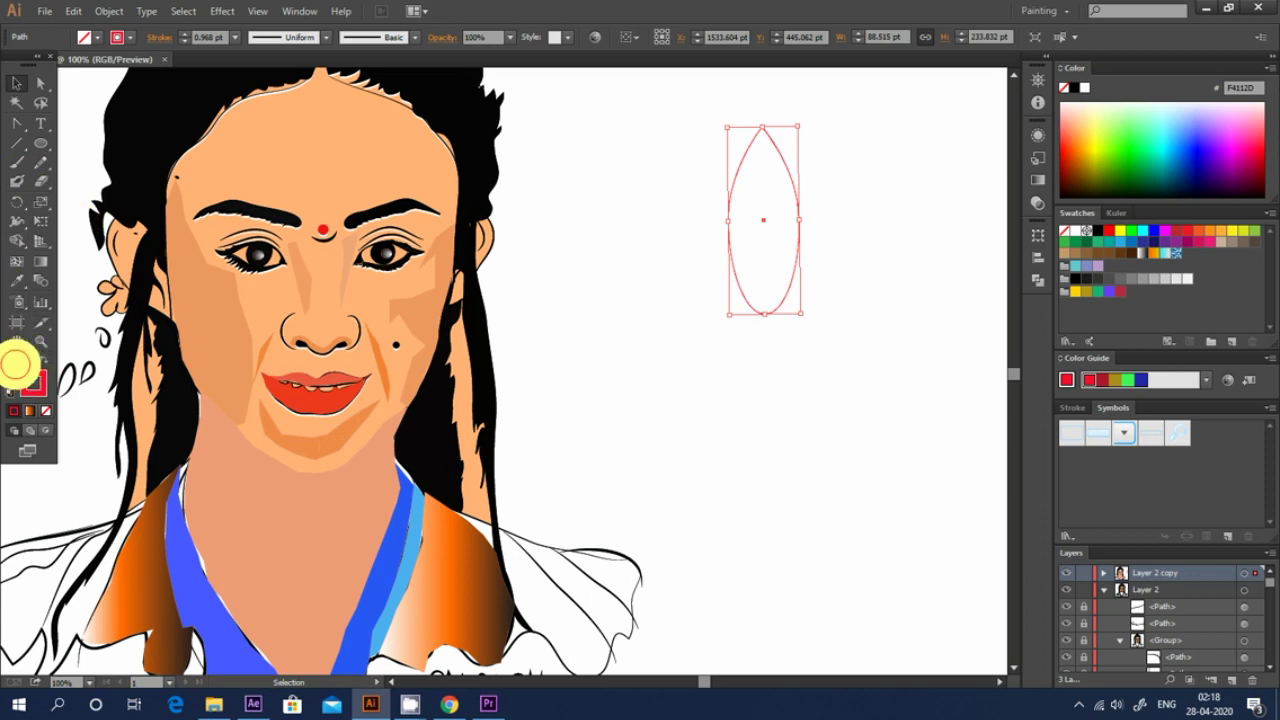
{"action": "left_click", "coordinate": [16, 365]}
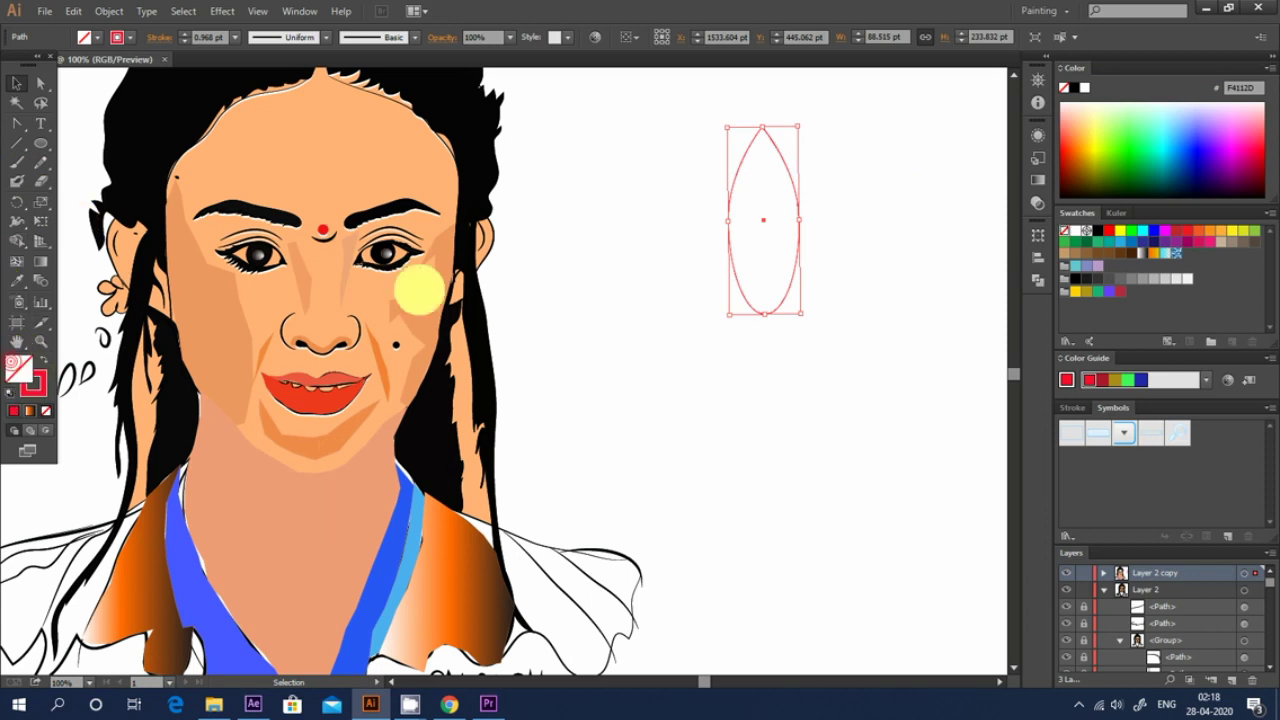
- Fill the petal yellow, try a rotated copy, and draw a new upright ellipse beside it
{"action": "left_click", "coordinate": [1092, 143]}
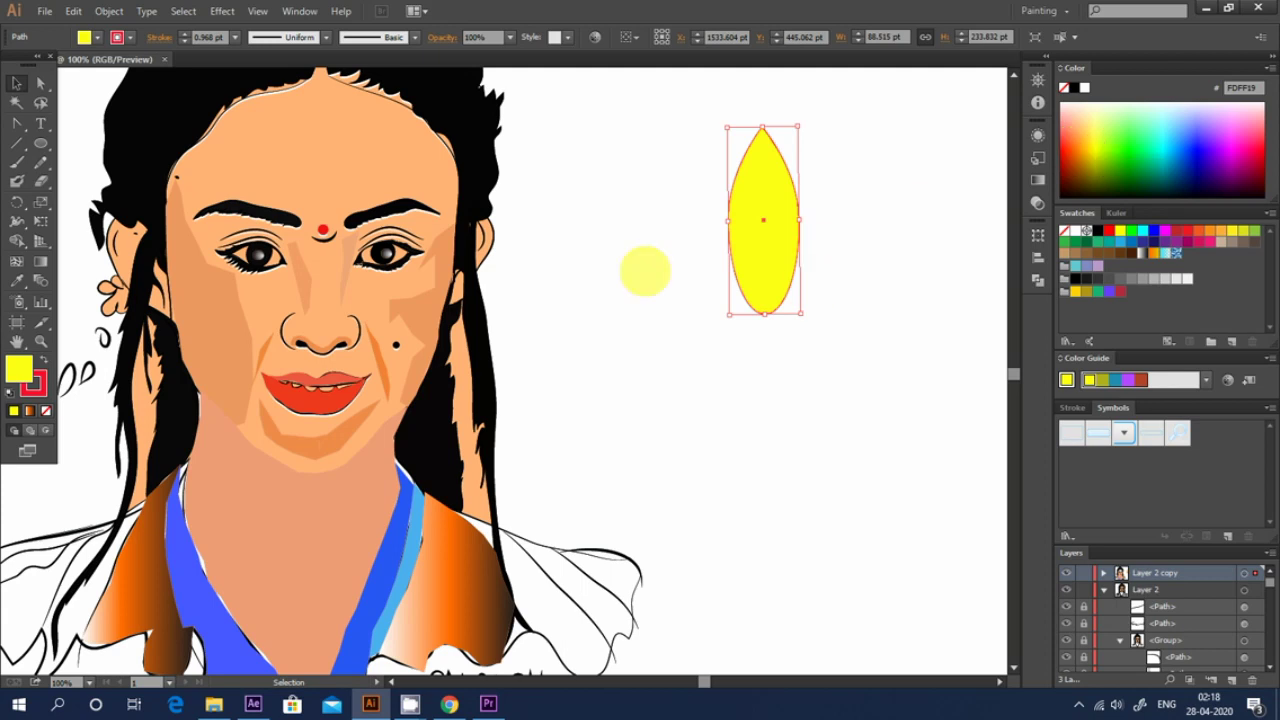
{"action": "left_click", "coordinate": [17, 201]}
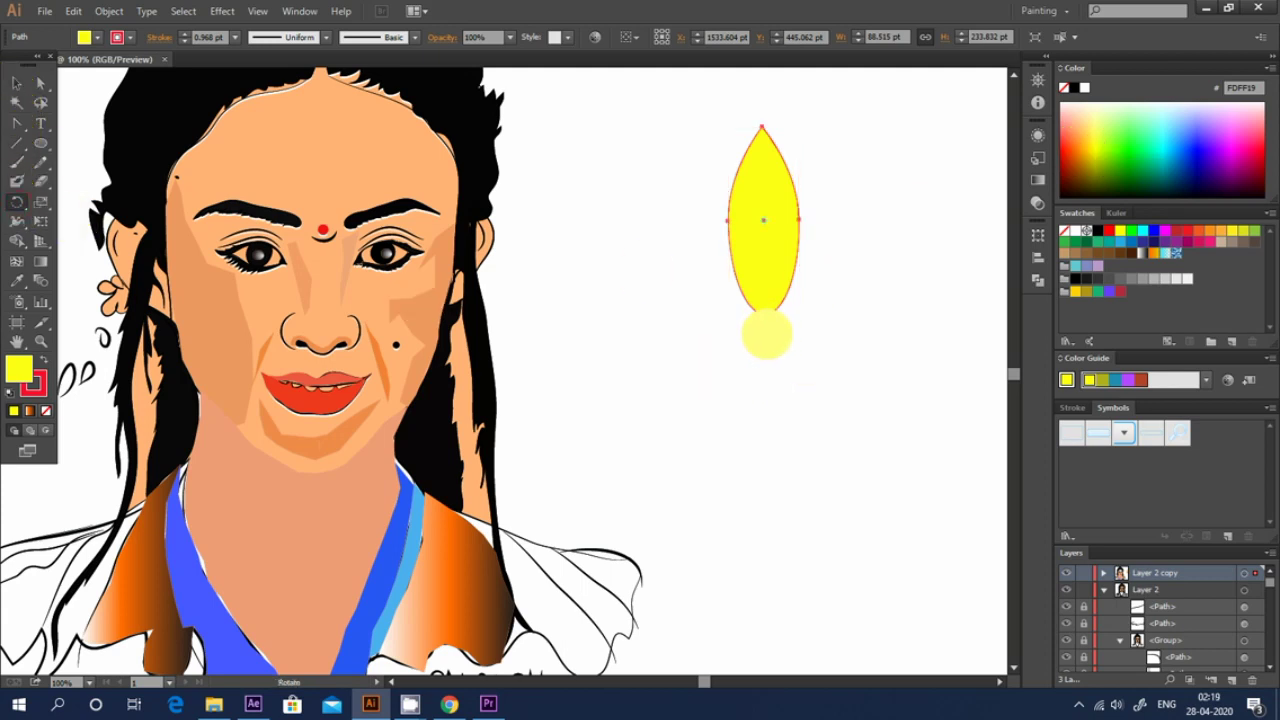
{"action": "left_click", "coordinate": [764, 336]}
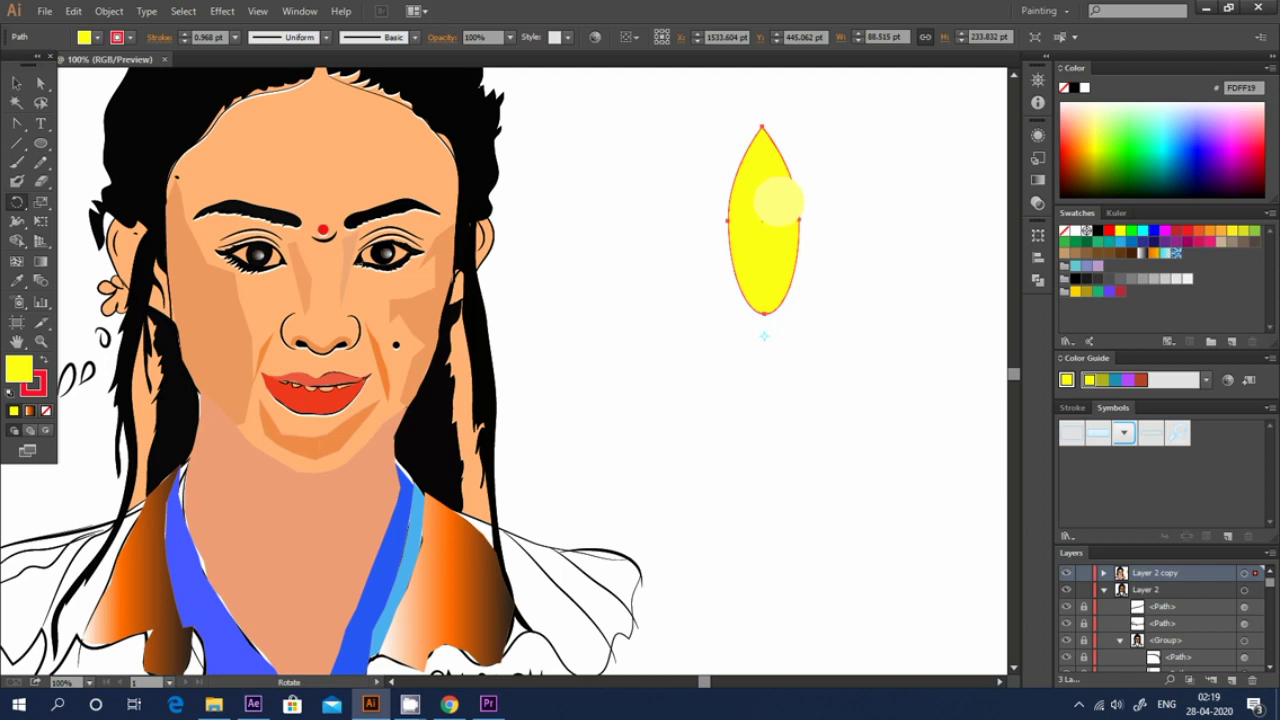
{"action": "left_click_drag", "start_coordinate": [778, 155], "coordinate": [776, 157]}
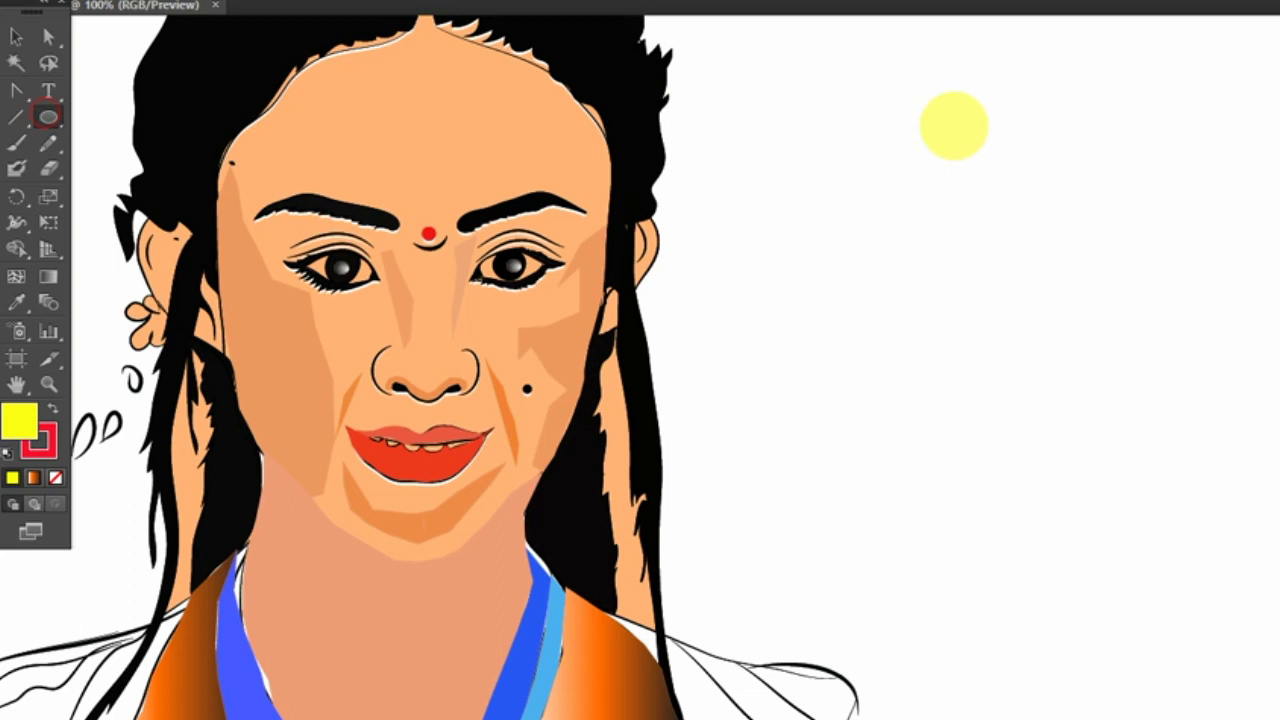
{"action": "mouse_move", "coordinate": [932, 110]}
{"action": "left_mouse_down"}
{"action": "mouse_move", "coordinate": [1020, 357]}
{"action": "mouse_move", "coordinate": [989, 380]}
{"action": "mouse_move", "coordinate": [1000, 346]}
{"action": "mouse_move", "coordinate": [1018, 366]}
{"action": "mouse_move", "coordinate": [1008, 357]}
{"action": "mouse_move", "coordinate": [1020, 354]}
{"action": "mouse_move", "coordinate": [1008, 362]}
{"action": "left_mouse_up"}
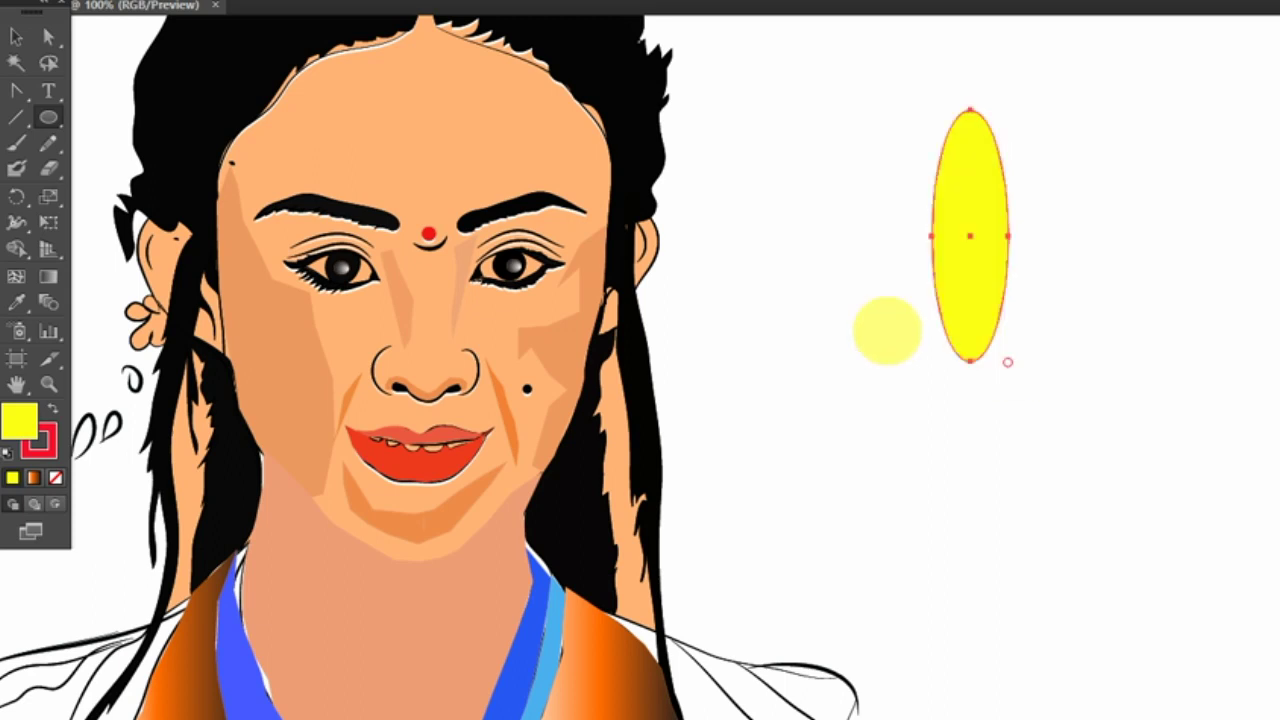
- Sharpen the yellow ellipse's top into a point and keep the petal upright
{"action": "left_click", "coordinate": [18, 90]}
{"action": "left_click", "coordinate": [970, 108]}
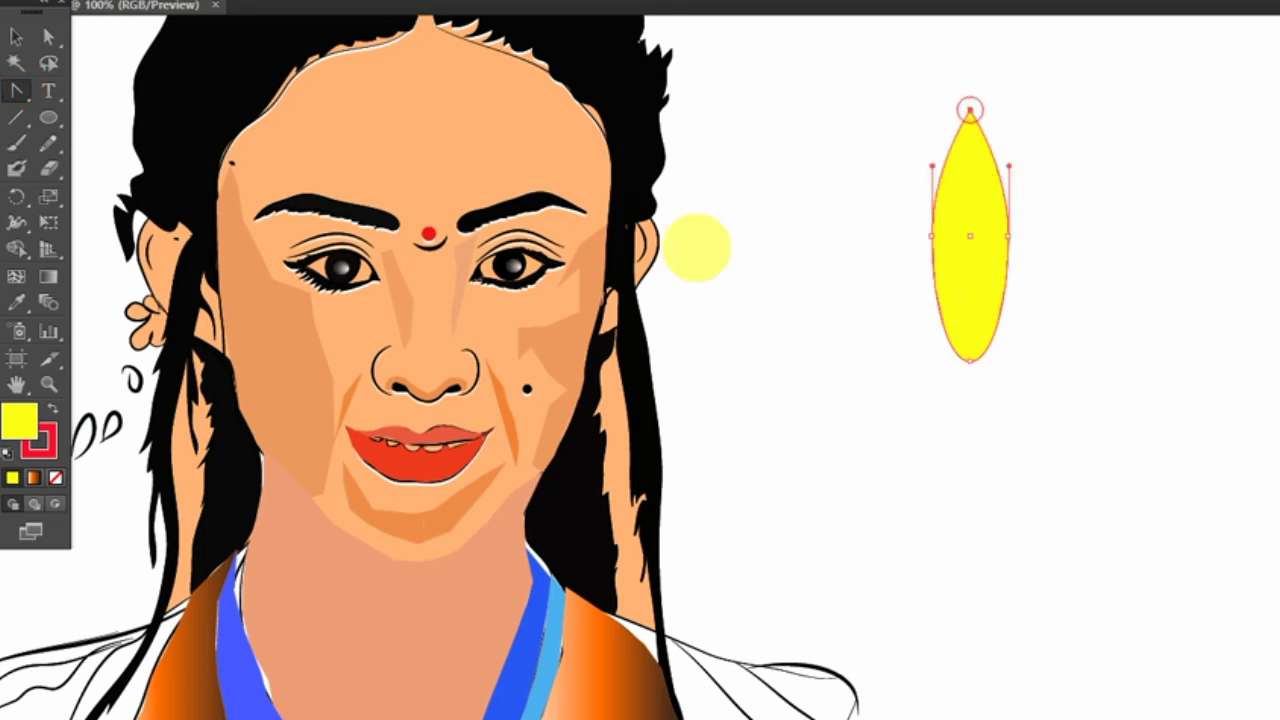
{"action": "left_click", "coordinate": [16, 36]}
{"action": "left_click", "coordinate": [849, 422]}
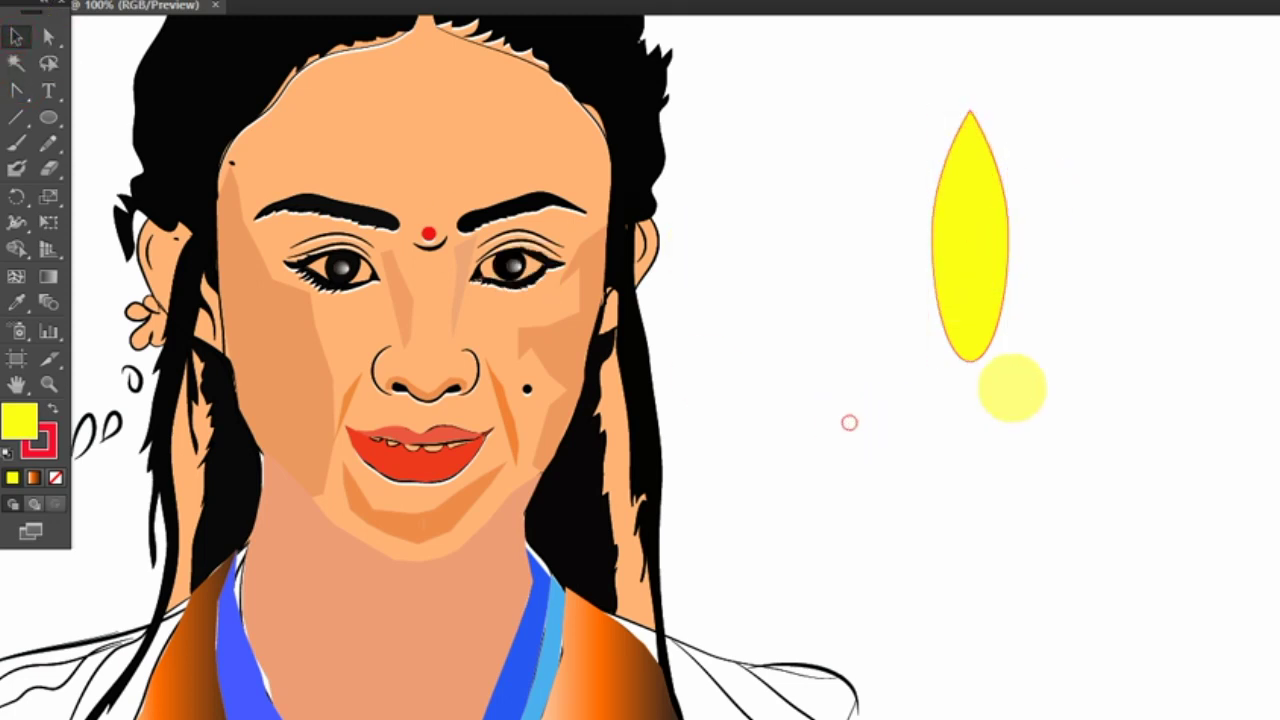
{"action": "left_click", "coordinate": [966, 355]}
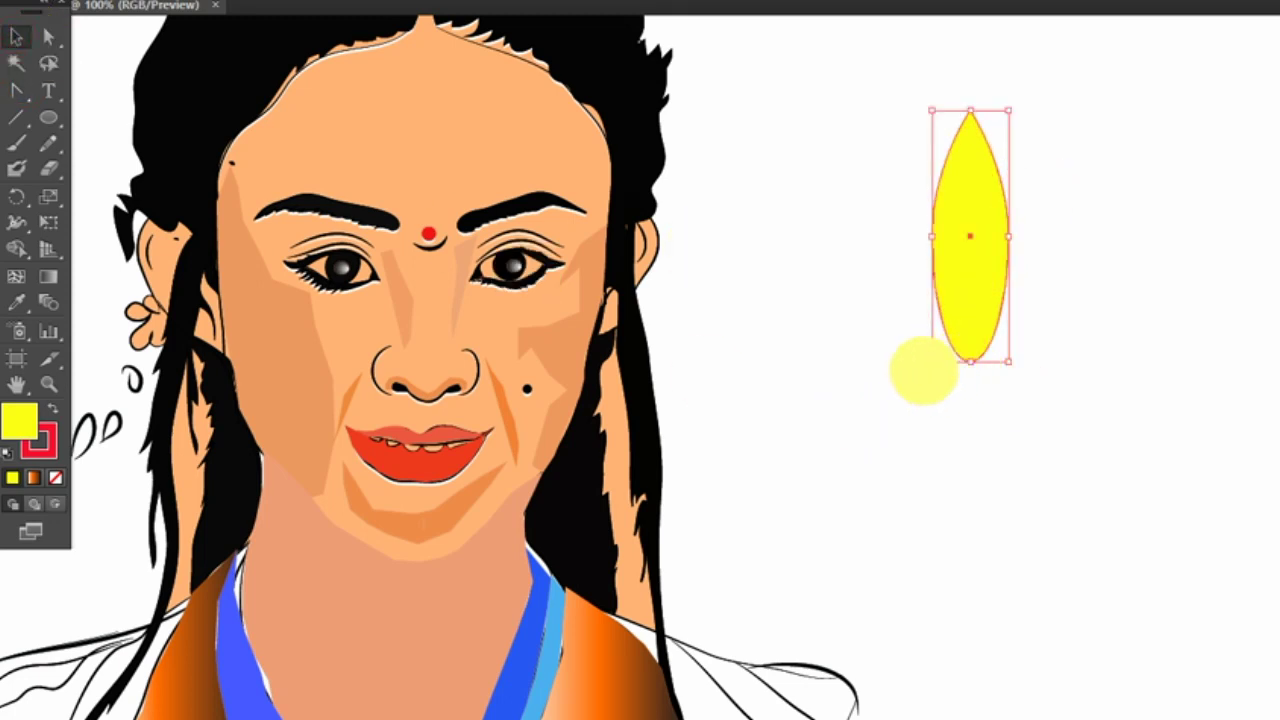
{"action": "left_click_drag", "start_coordinate": [922, 366], "coordinate": [923, 367]}
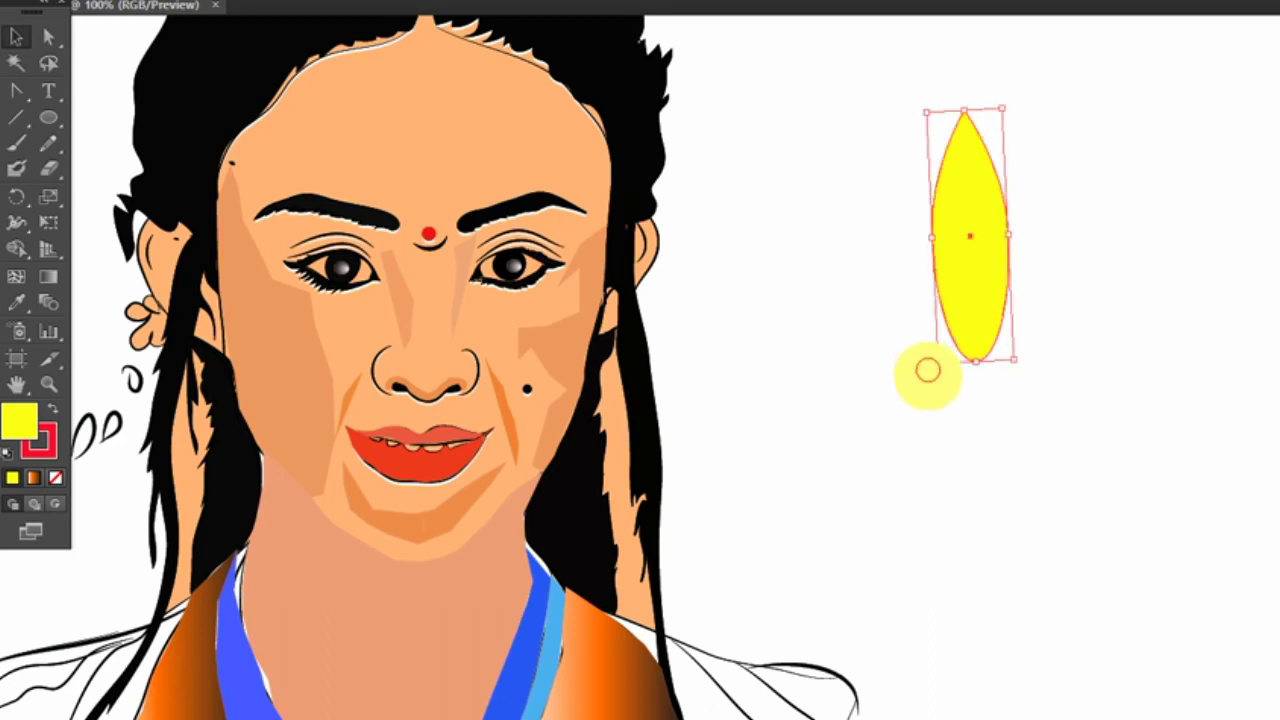
{"action": "left_click_drag", "start_coordinate": [1020, 366], "coordinate": [1020, 370]}
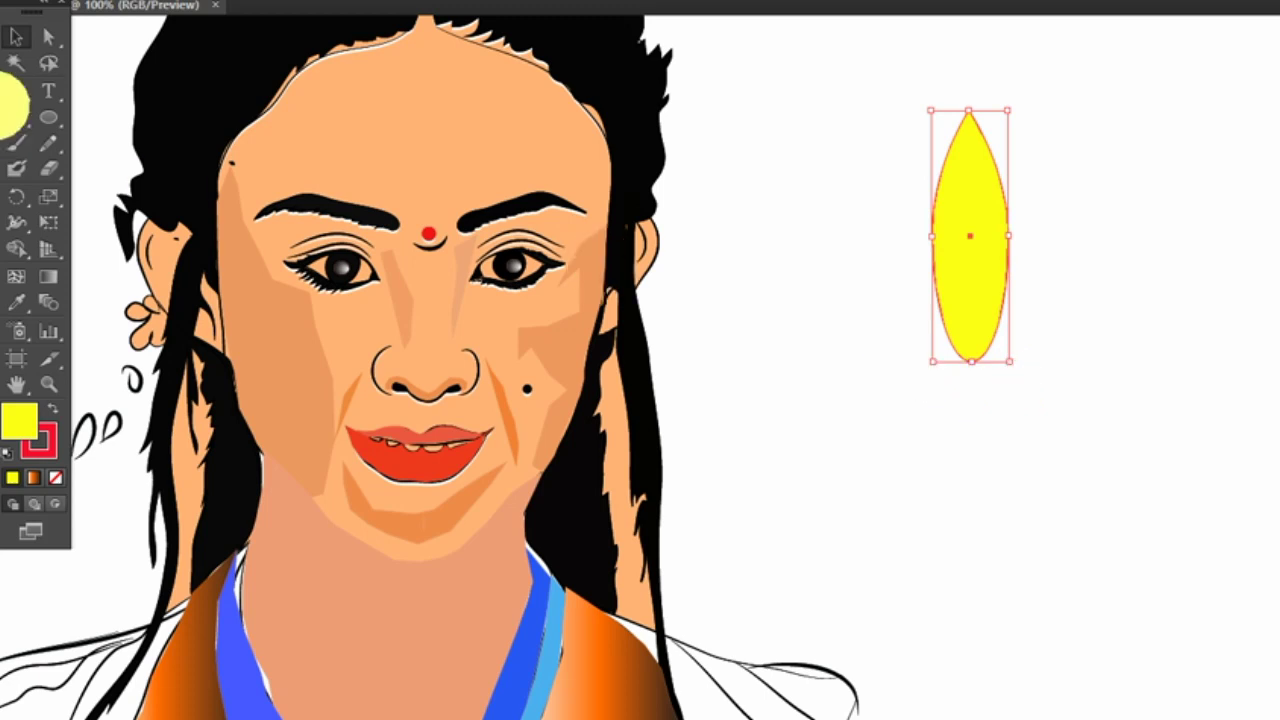
- Try rotating the petal around a pivot set just below it
{"action": "left_click", "coordinate": [16, 196]}
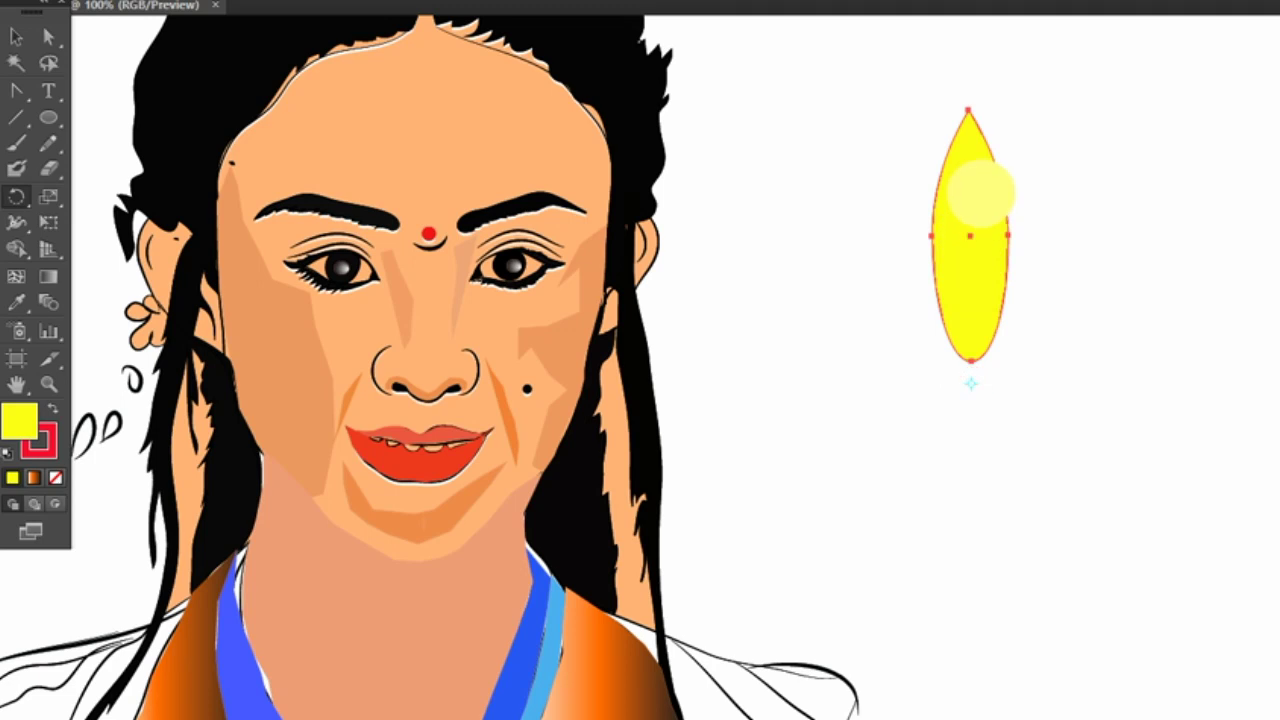
{"action": "left_click_drag", "start_coordinate": [980, 193], "coordinate": [998, 197]}
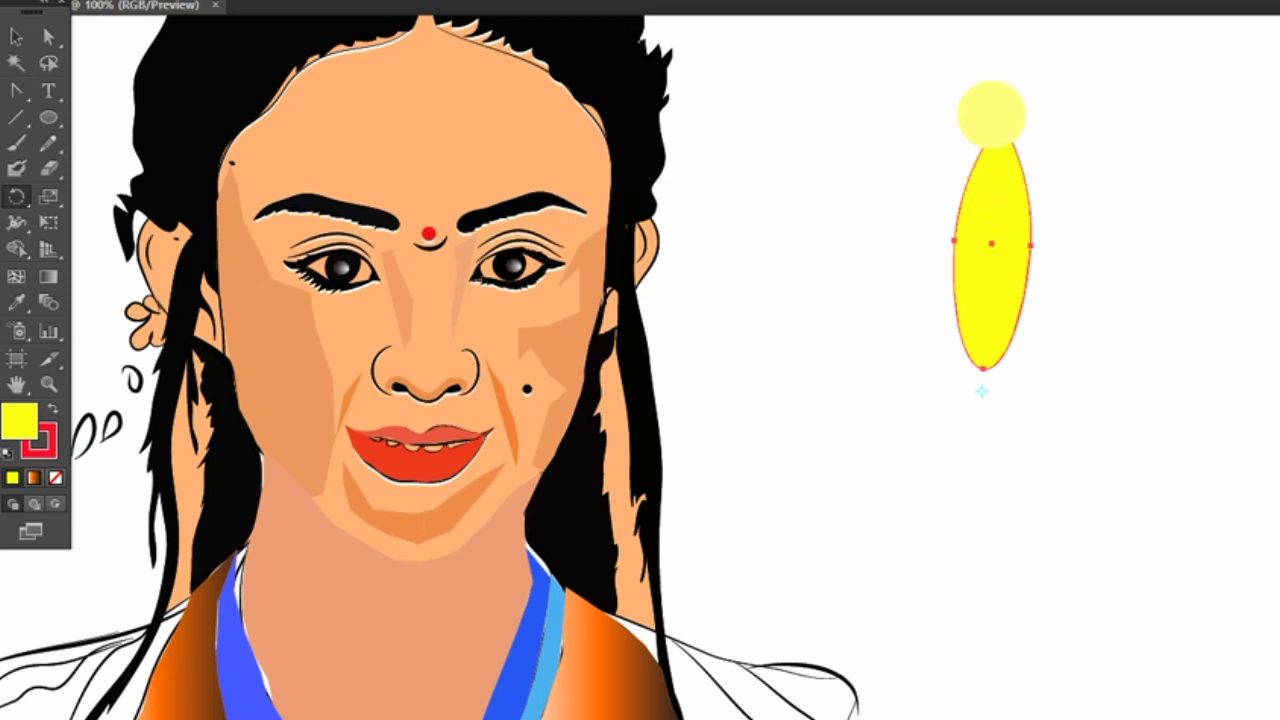
{"action": "left_click", "coordinate": [16, 36]}
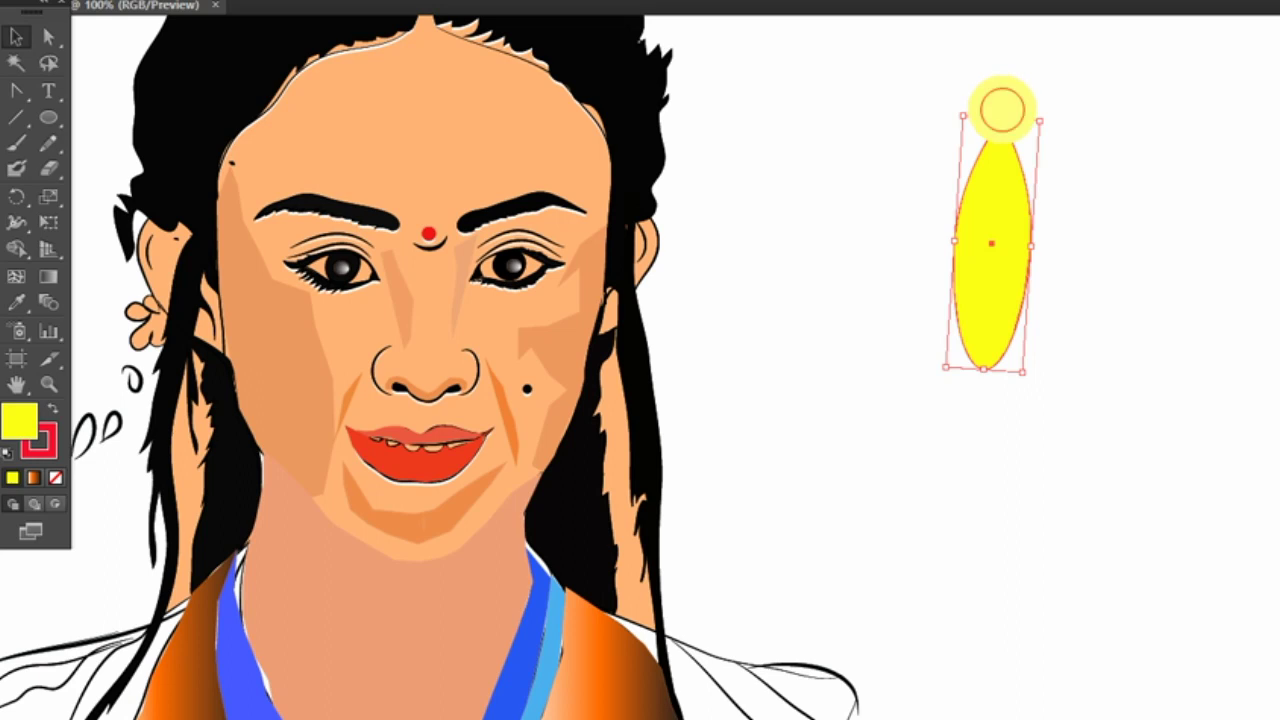
{"action": "left_click_drag", "start_coordinate": [1002, 105], "coordinate": [980, 108]}
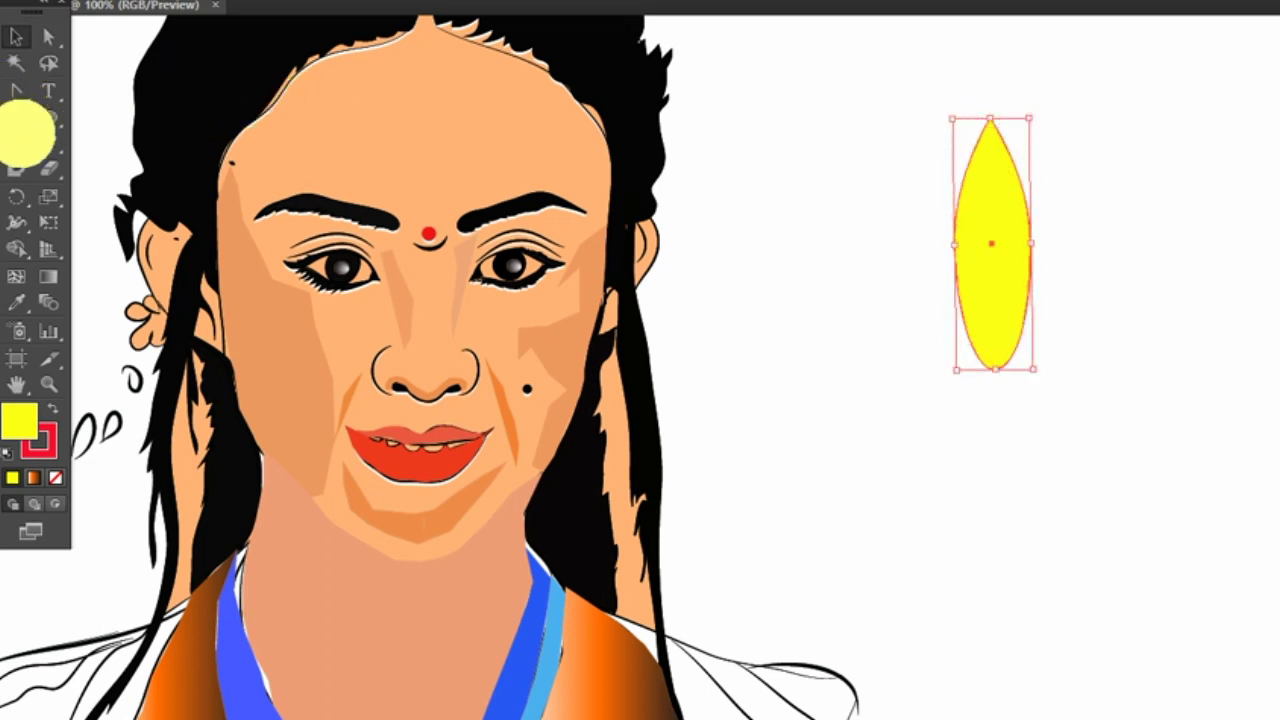
{"action": "left_click", "coordinate": [16, 196]}
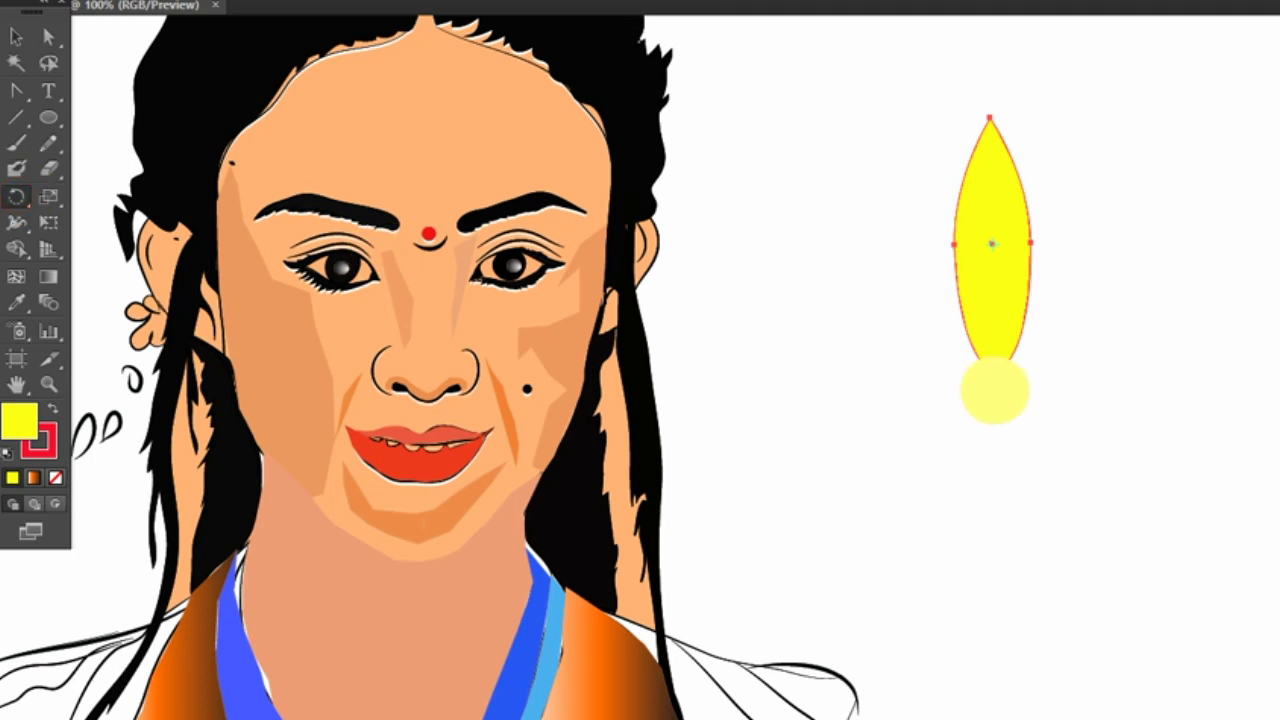
{"action": "left_click", "coordinate": [996, 390]}
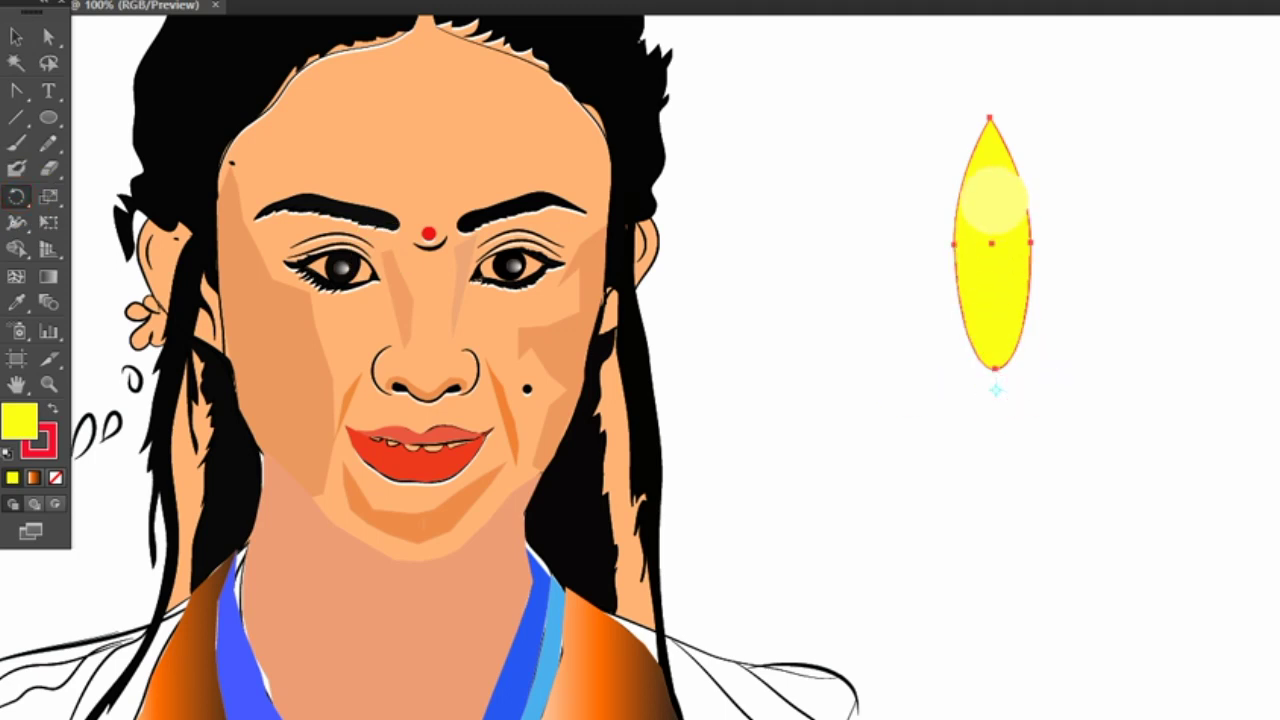
{"action": "mouse_move", "coordinate": [990, 178]}
{"action": "left_mouse_down"}
{"action": "mouse_move", "coordinate": [1004, 172]}
{"action": "mouse_move", "coordinate": [958, 170]}
{"action": "left_mouse_up"}
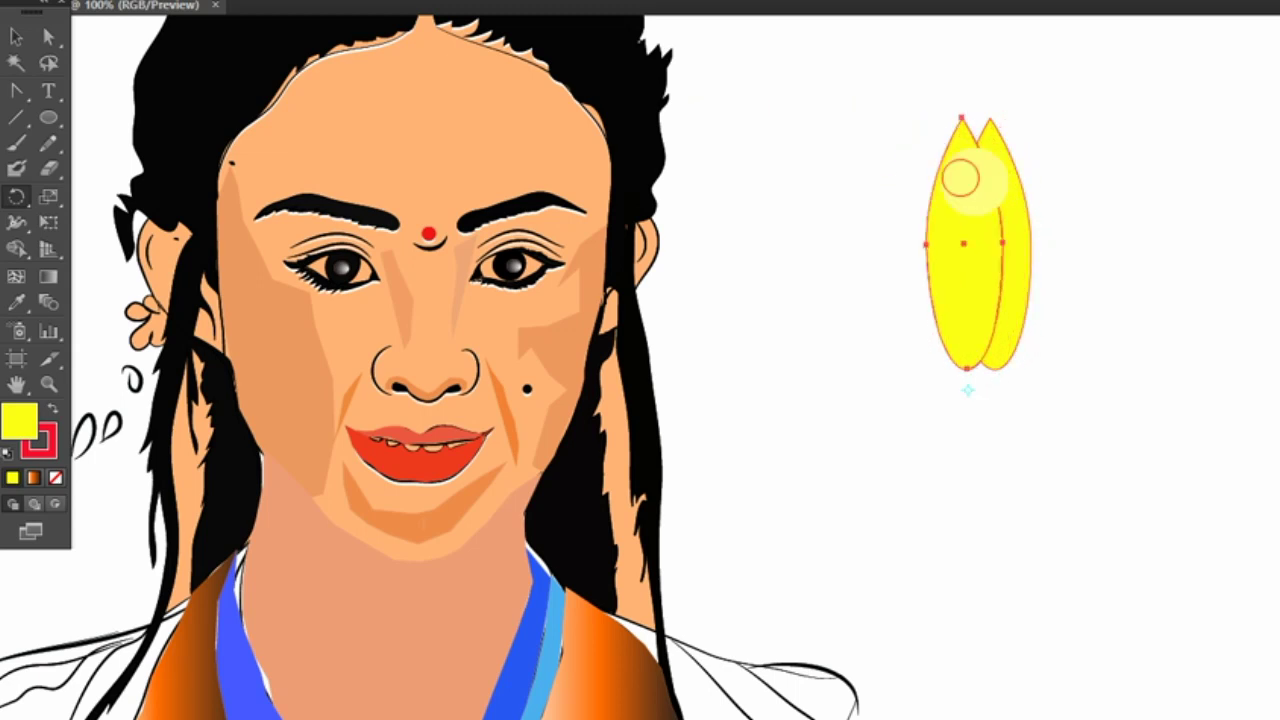
- Delete the extra petal and make a fresh copy rotated right around the base pivot
{"action": "left_click", "coordinate": [16, 37]}
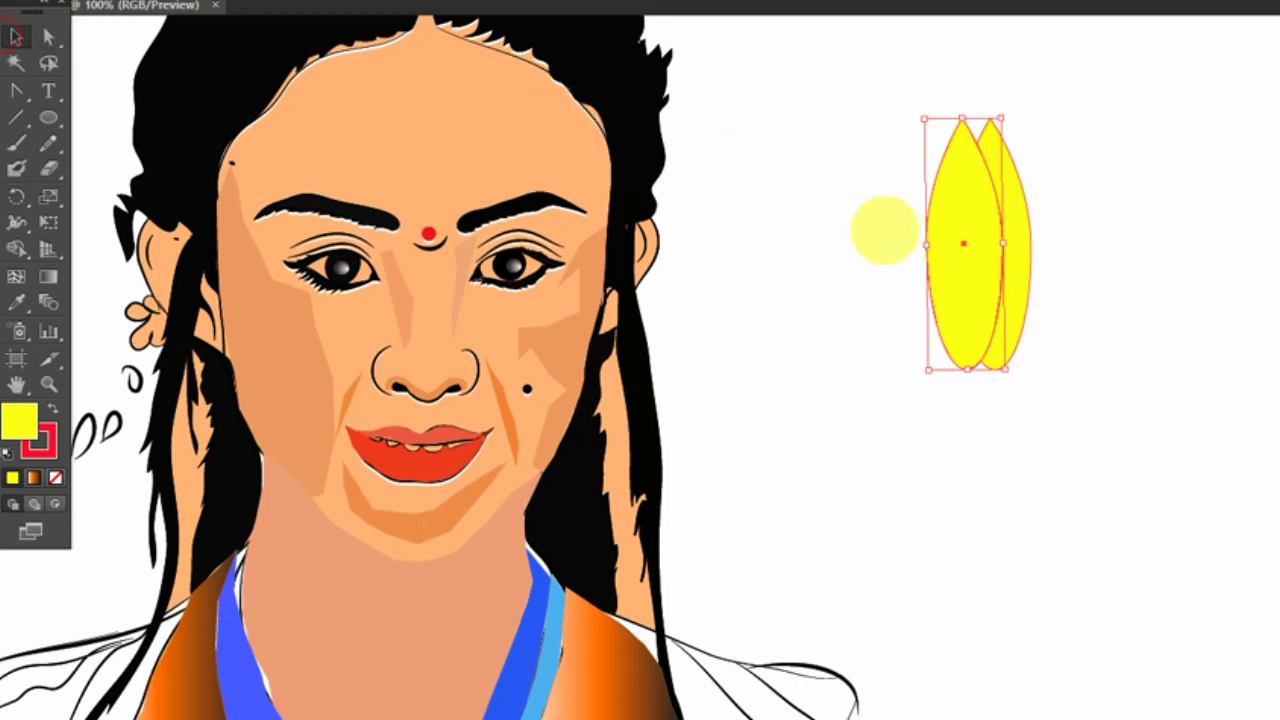
{"action": "key", "text": "Delete"}
{"action": "left_click", "coordinate": [20, 195]}
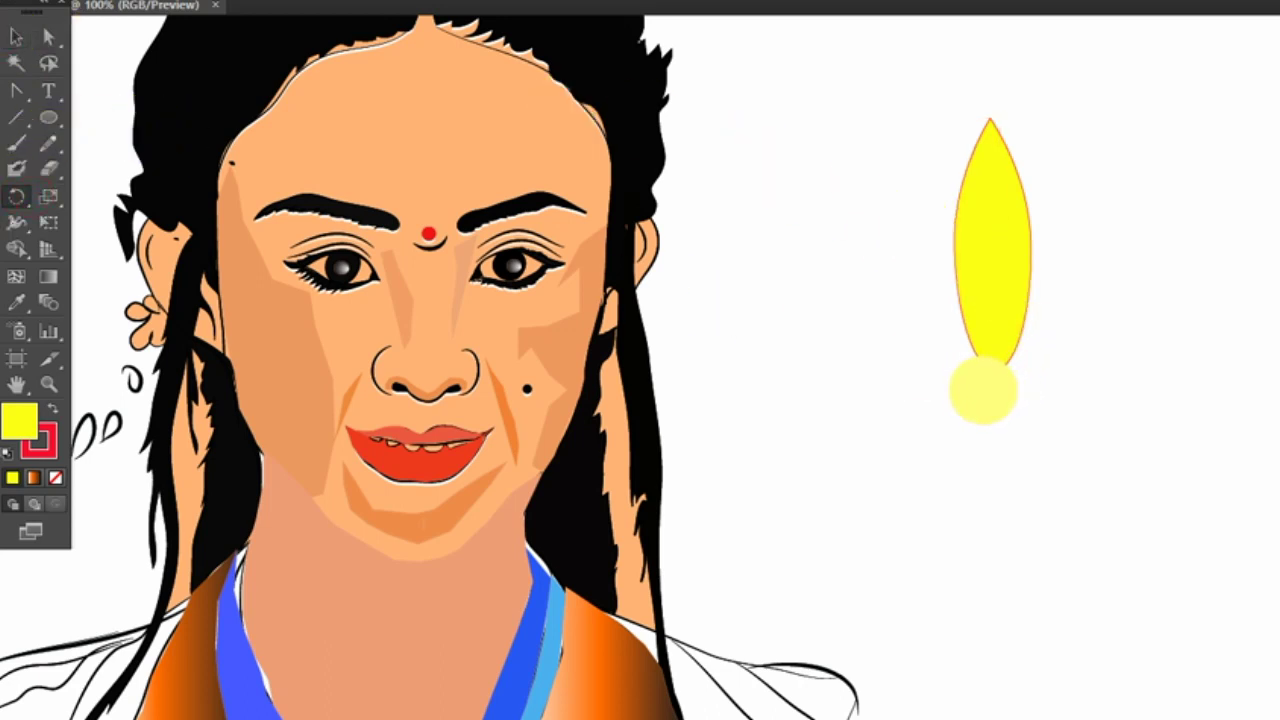
{"action": "left_click", "coordinate": [983, 390]}
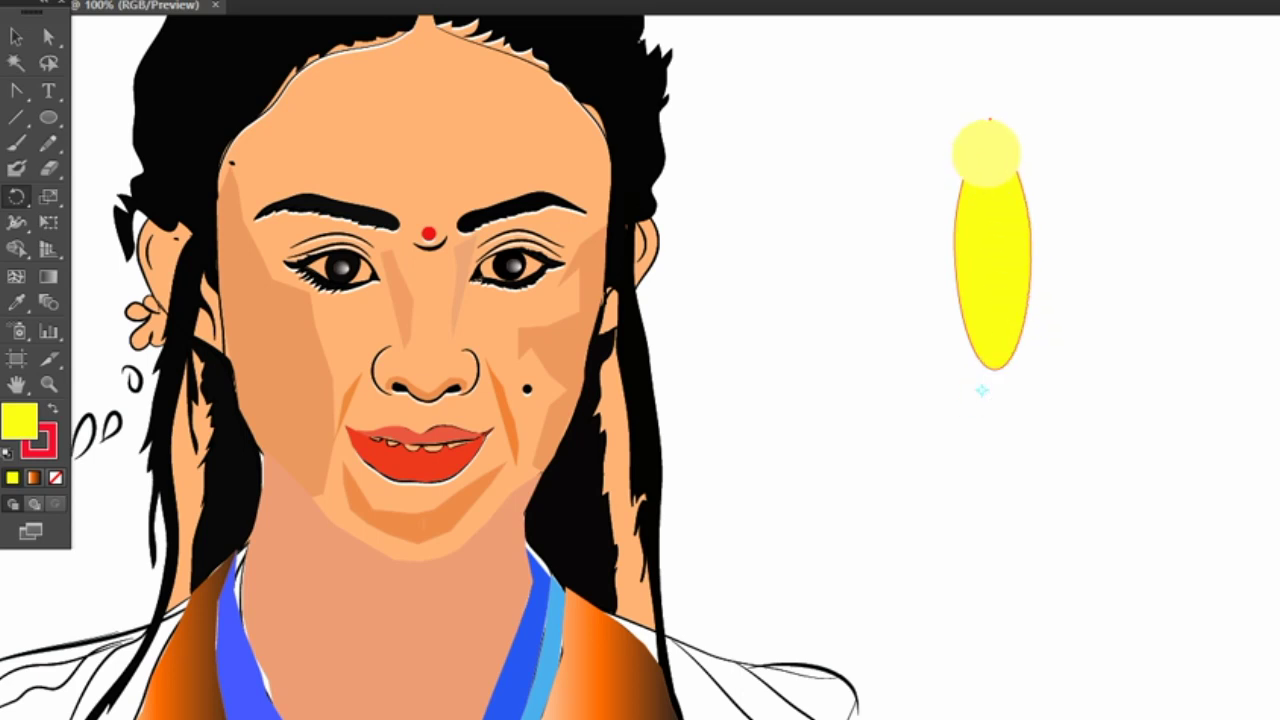
{"action": "left_click_drag", "start_coordinate": [990, 152], "coordinate": [1022, 156]}
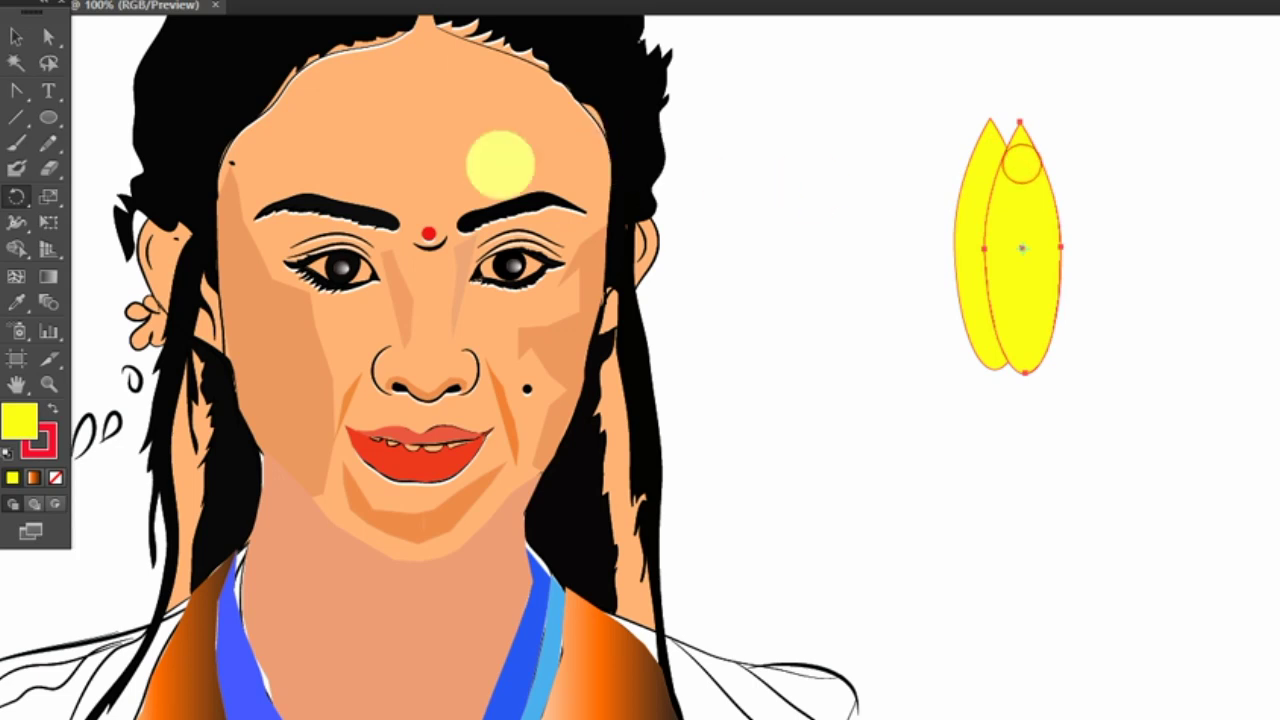
{"action": "key", "text": "ctrl+z"}
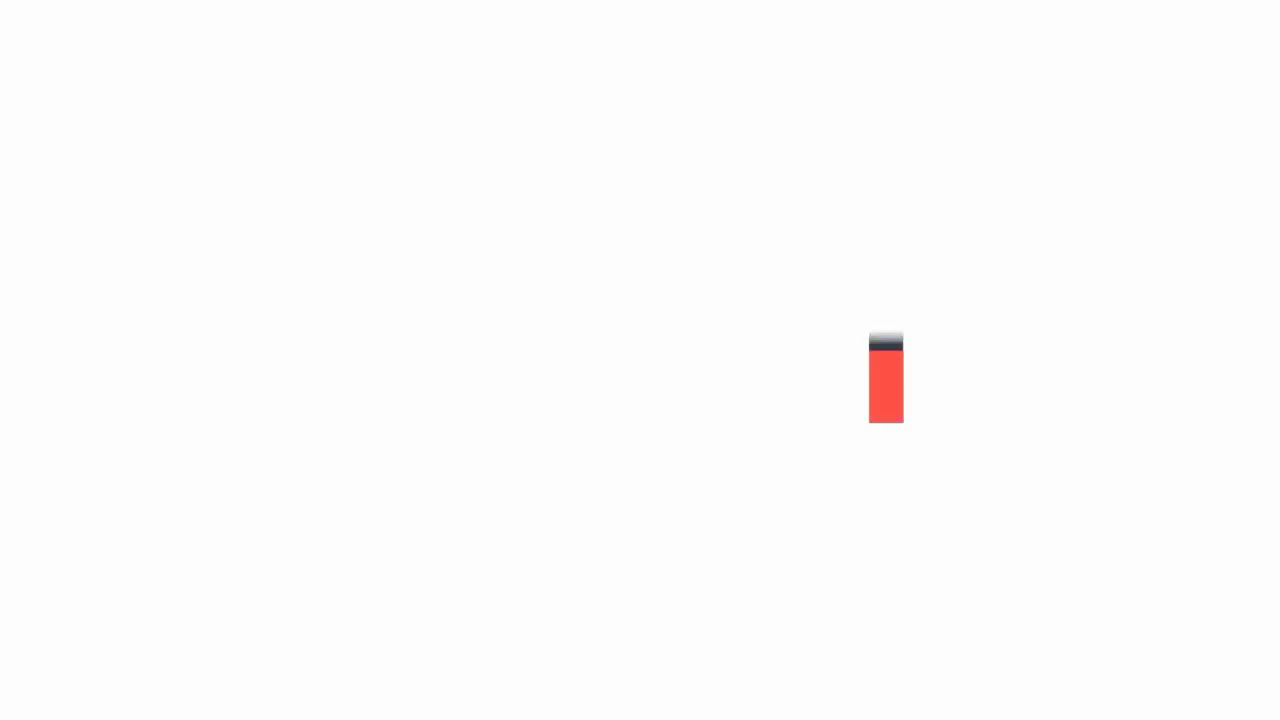